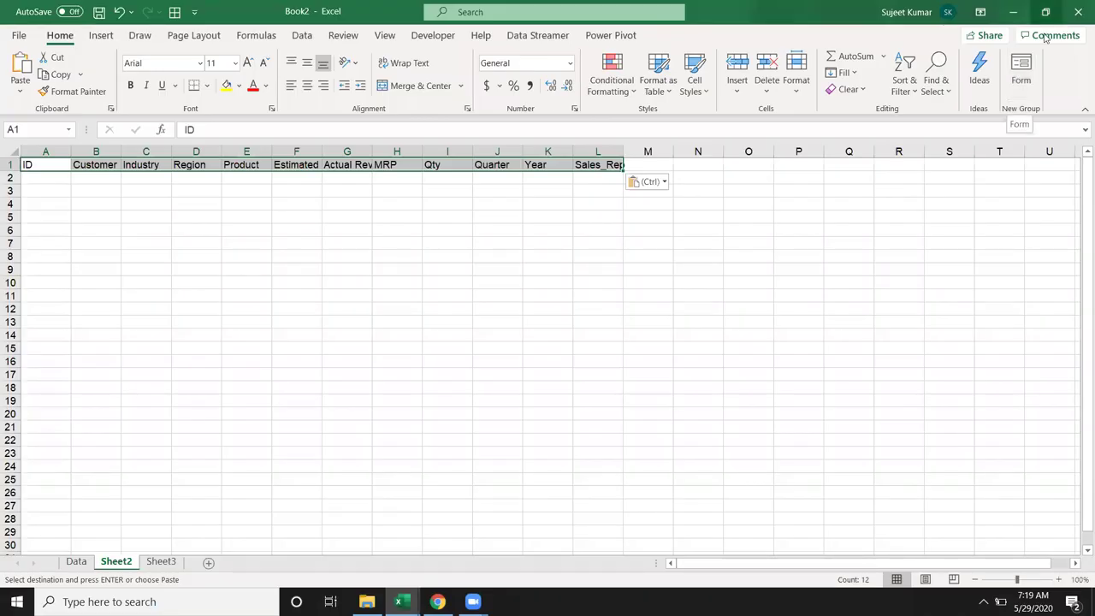
Deselect the newly pasted header row on Sheet2
left_click(528, 323)
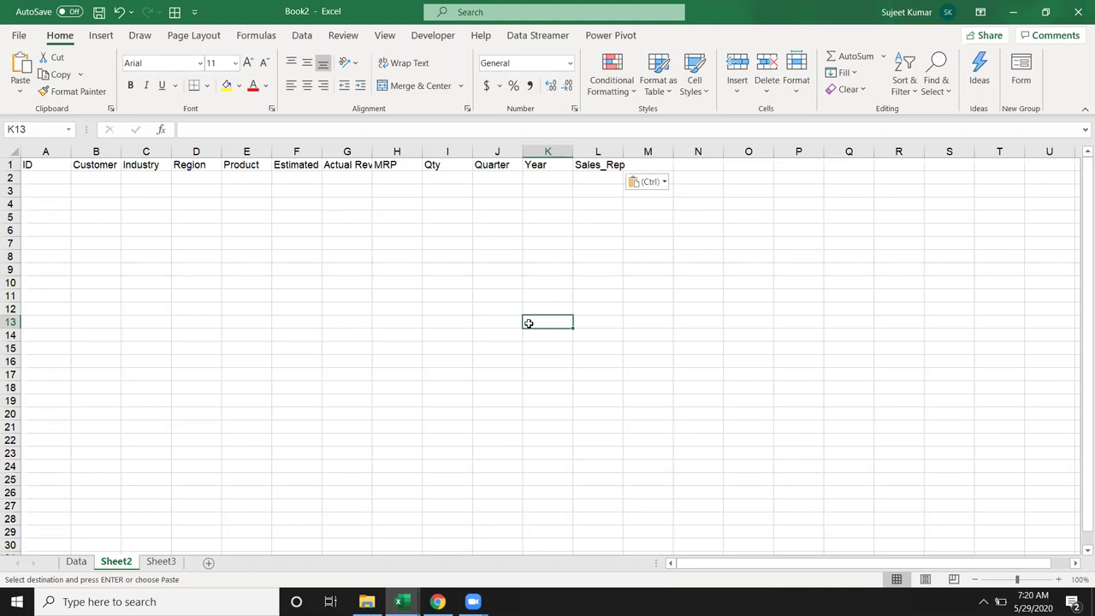
Cancel the pending copy on the Data sheet and return to the top of the table
left_click(76, 561)
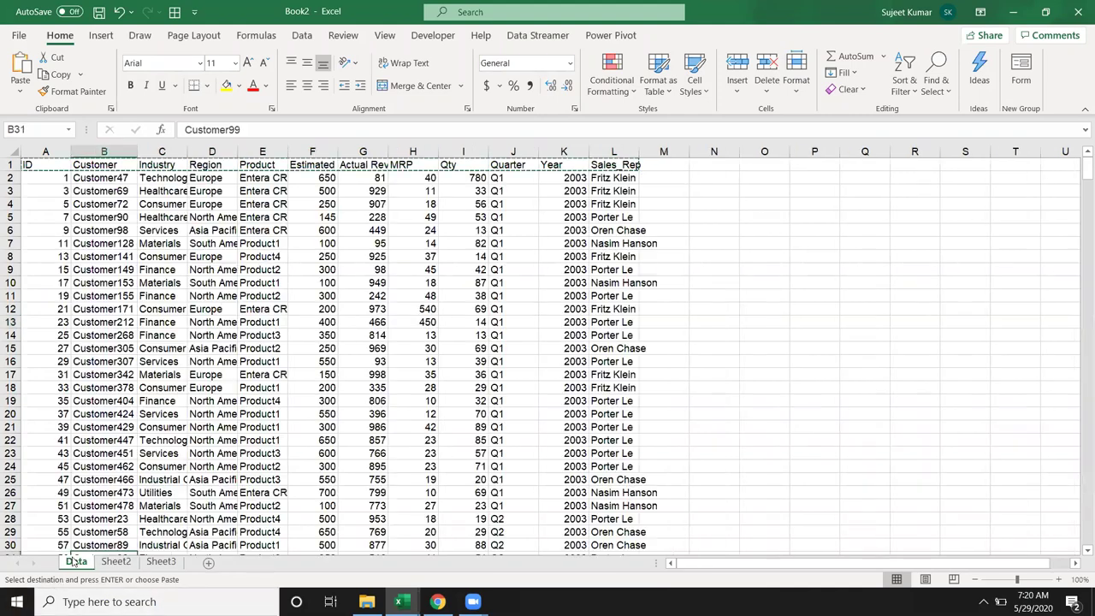
key("Escape")
key("ctrl+Up")
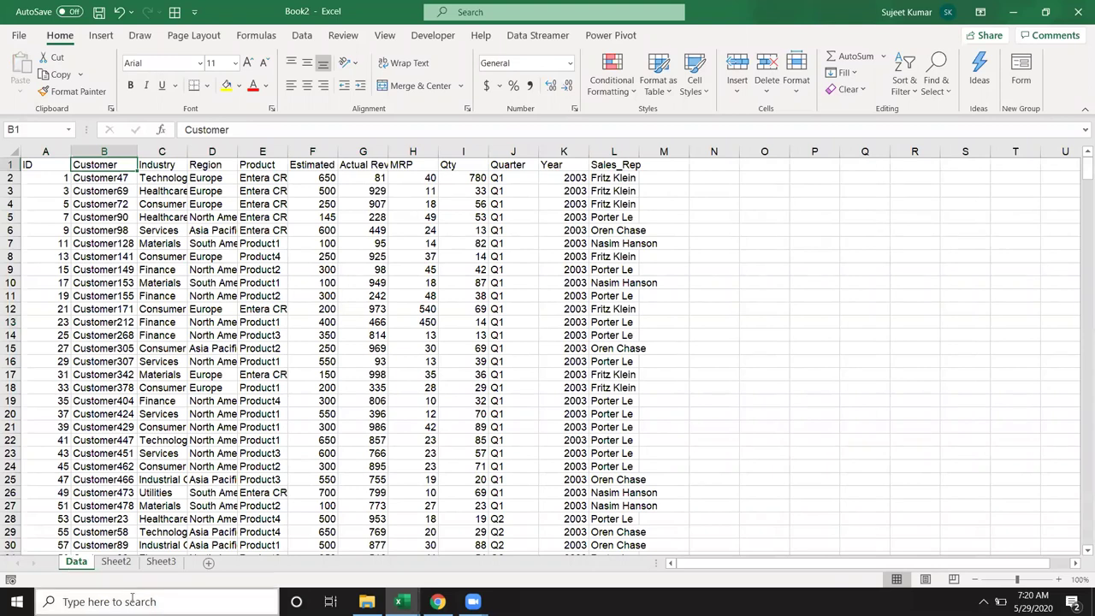
Enter the IDs 1, 6, 10, 105, 652, 98 and 25 down column A of Sheet2
left_click(116, 562)
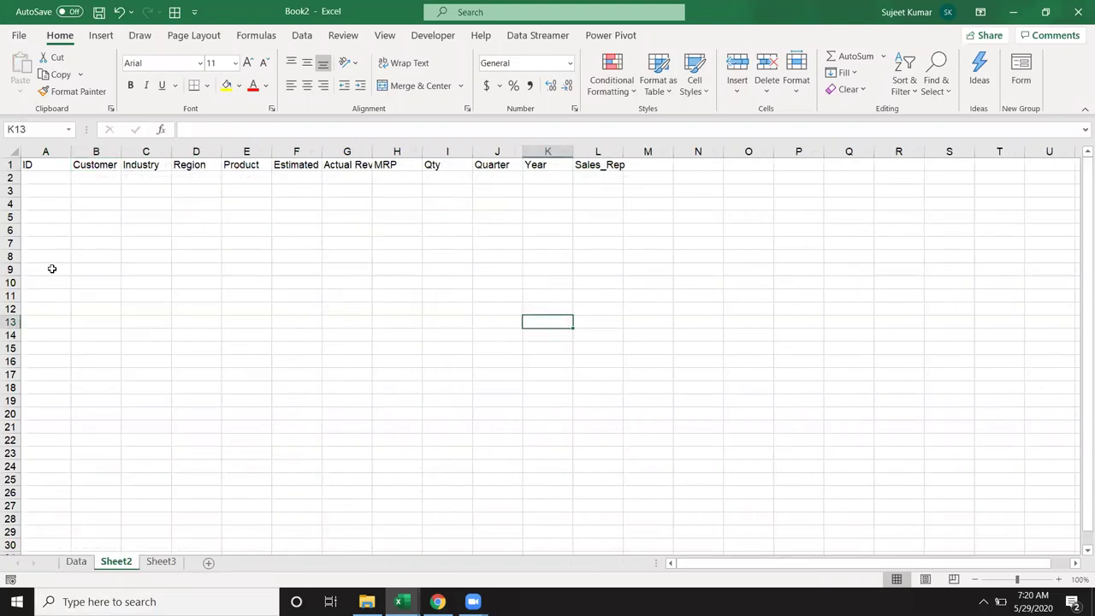
left_click(46, 178)
type("1")
key("Return")
type("6")
key("Return")
type("10")
key("Return")
type("105")
key("Return")
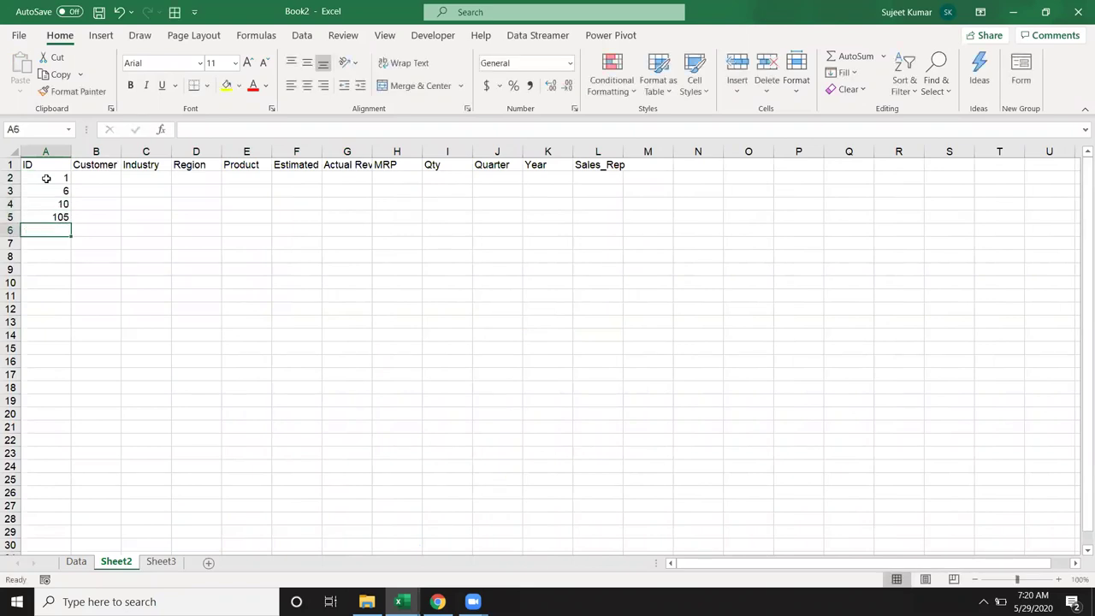
type("652")
key("Return")
type("98")
key("Return")
type("25")
key("Return")
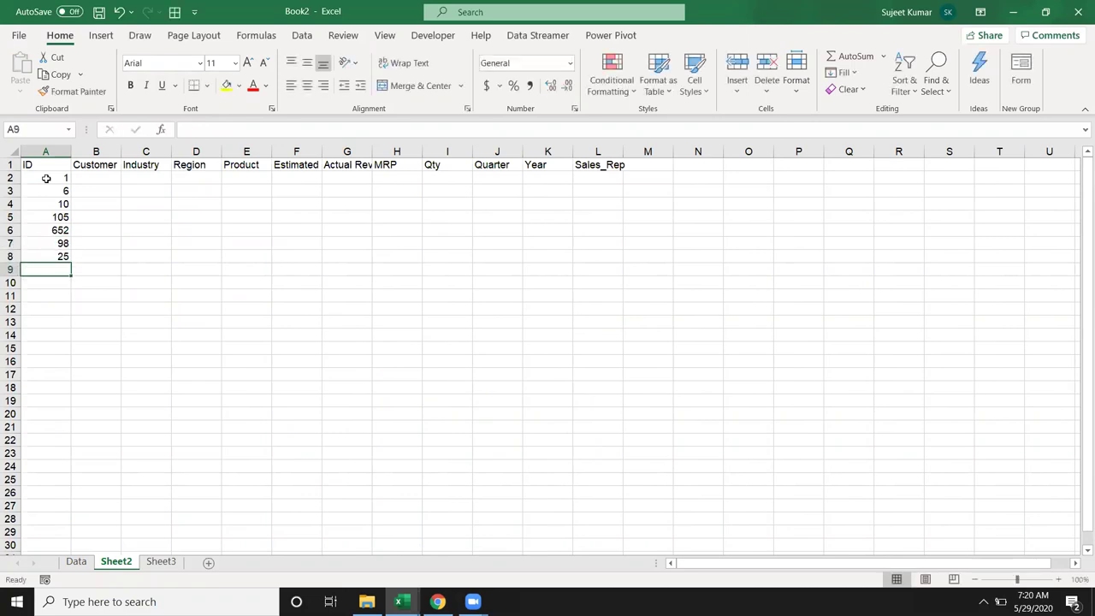
Copy the first ID, 1, then cancel the copy
left_click(46, 177)
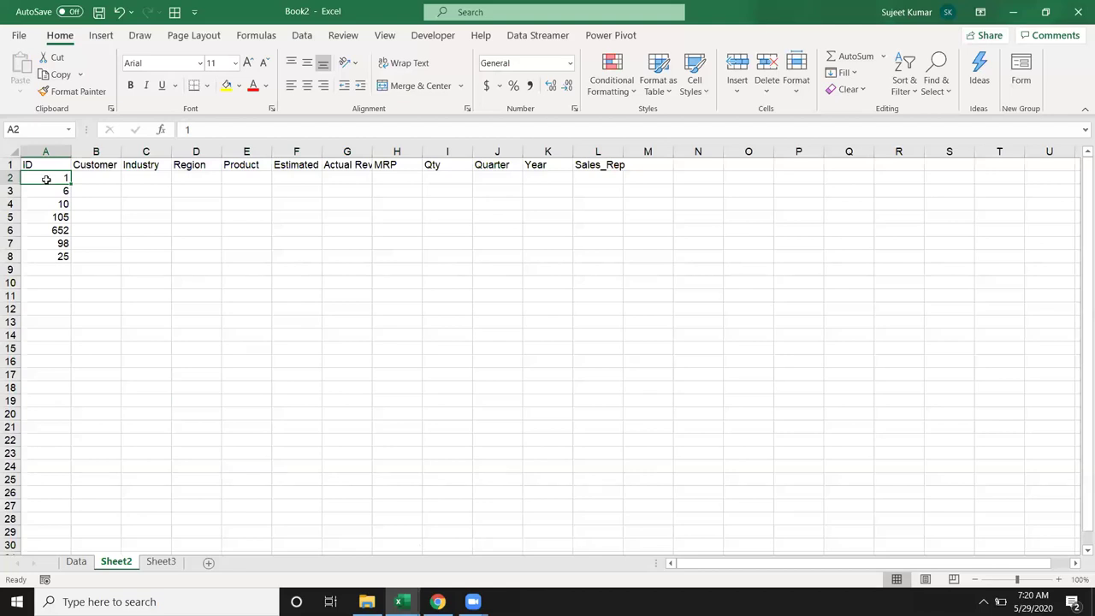
key("ctrl+c")
key("Escape")
Copy ID 105 and search the Data sheet's ID column for it
left_click(61, 218)
key("ctrl+c")
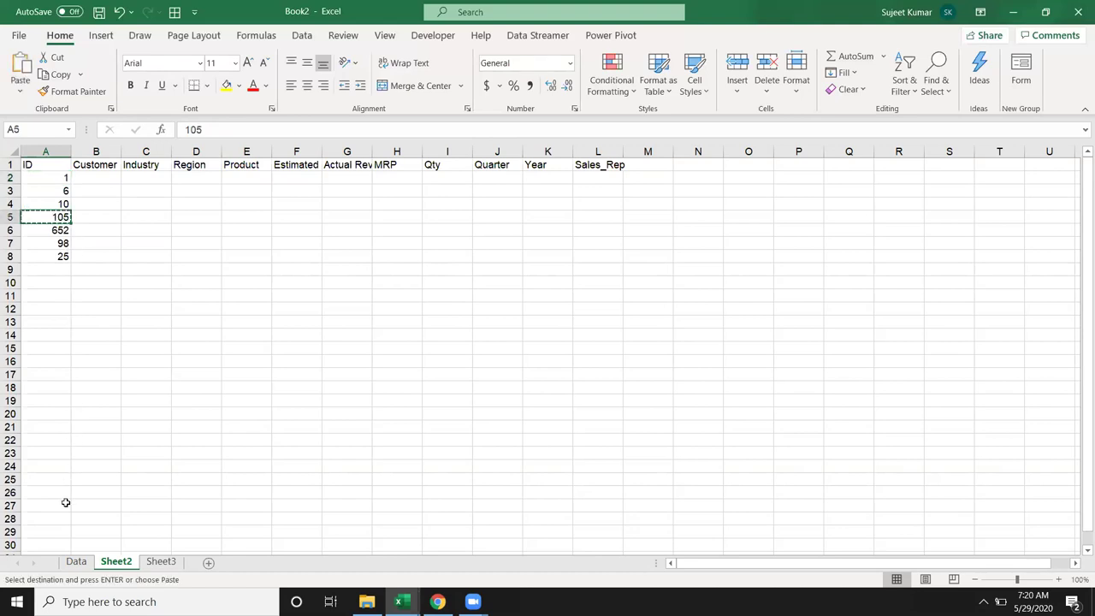
left_click(79, 564)
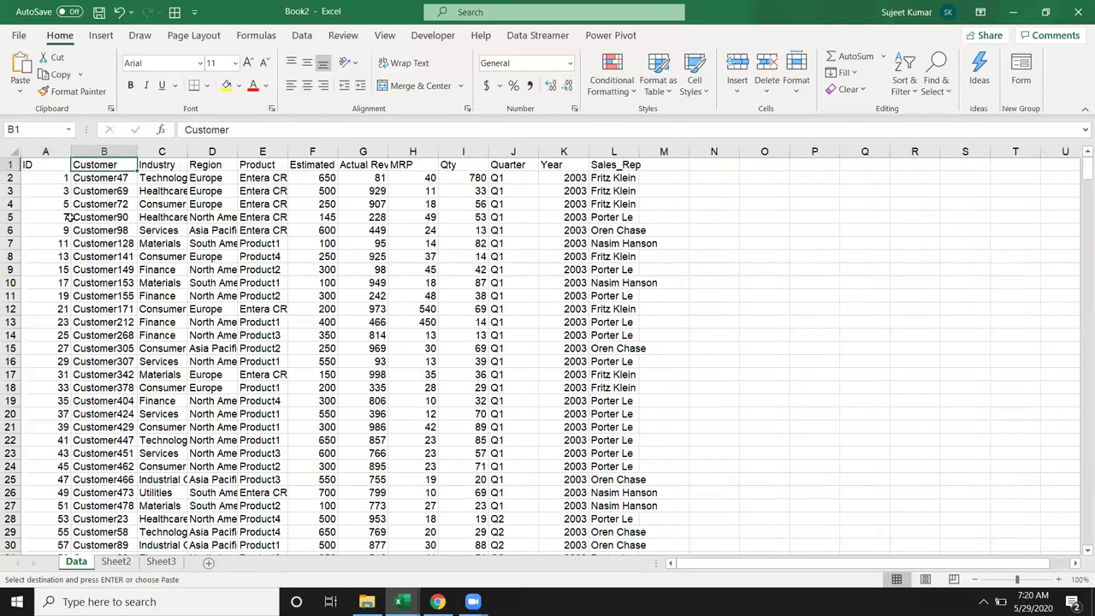
left_click(46, 151)
key("ctrl+f")
key("ctrl+v")
key("Return")
key("Escape")
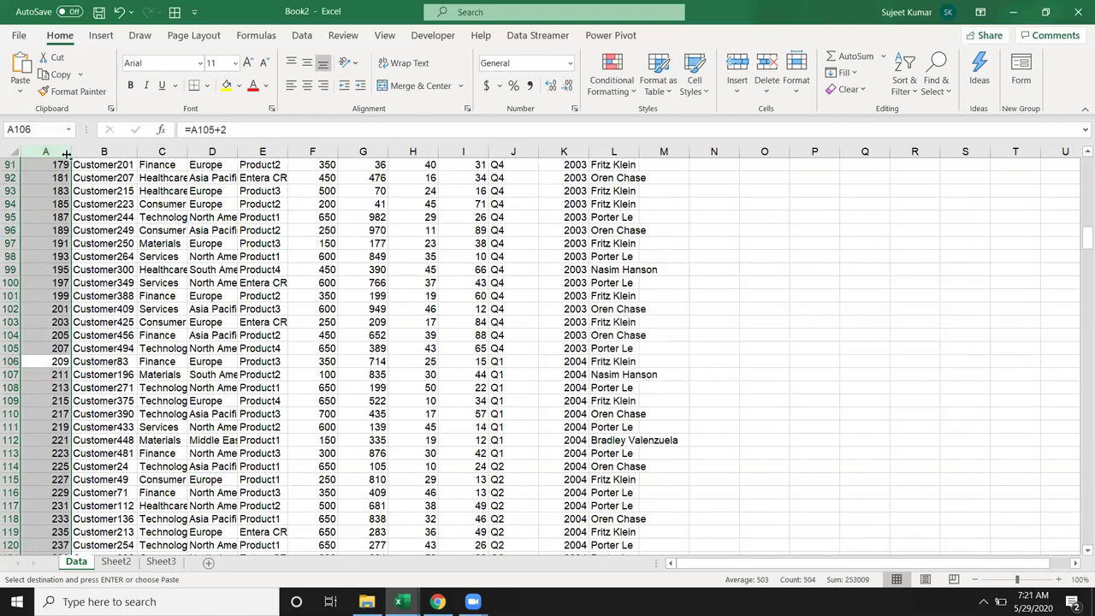
Search again with Look in set to Values to reach the row for ID 105
key("ctrl+f")
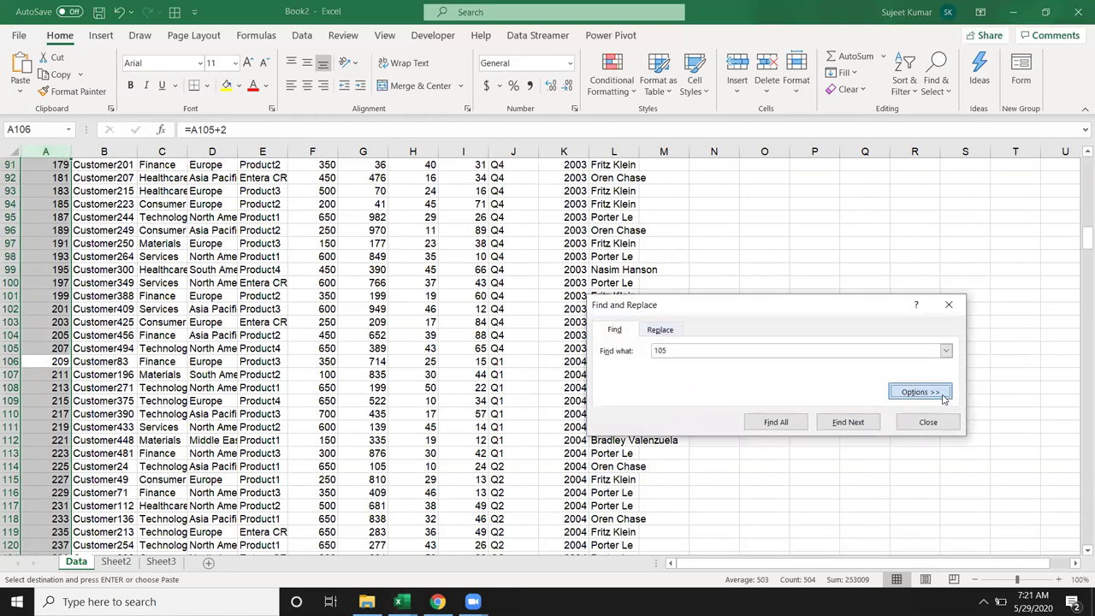
left_click(919, 392)
left_click(673, 430)
left_click(658, 454)
left_click(700, 349)
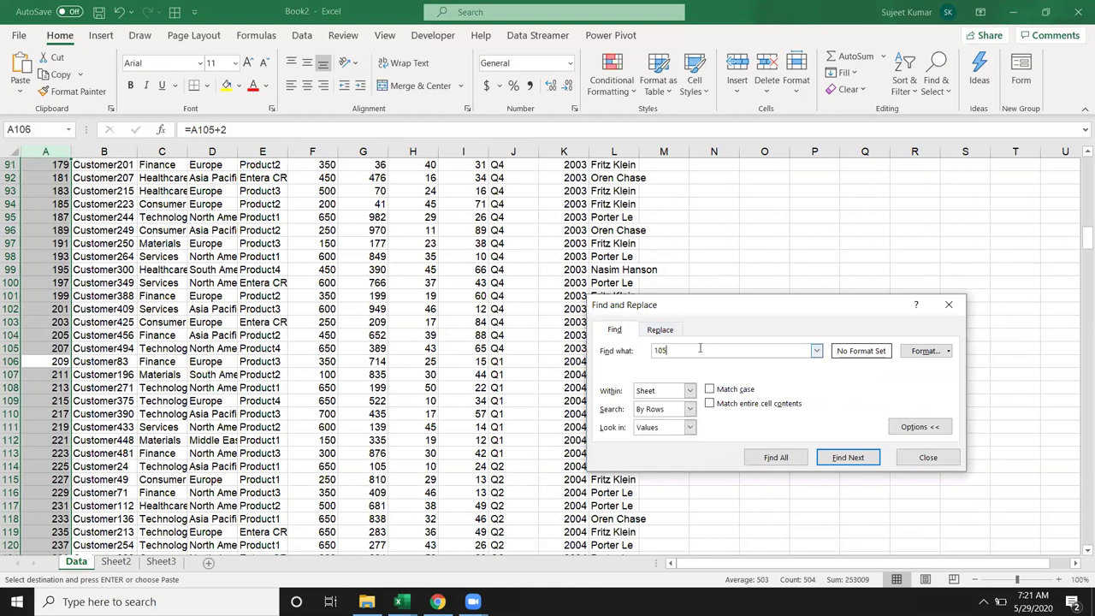
key("Return")
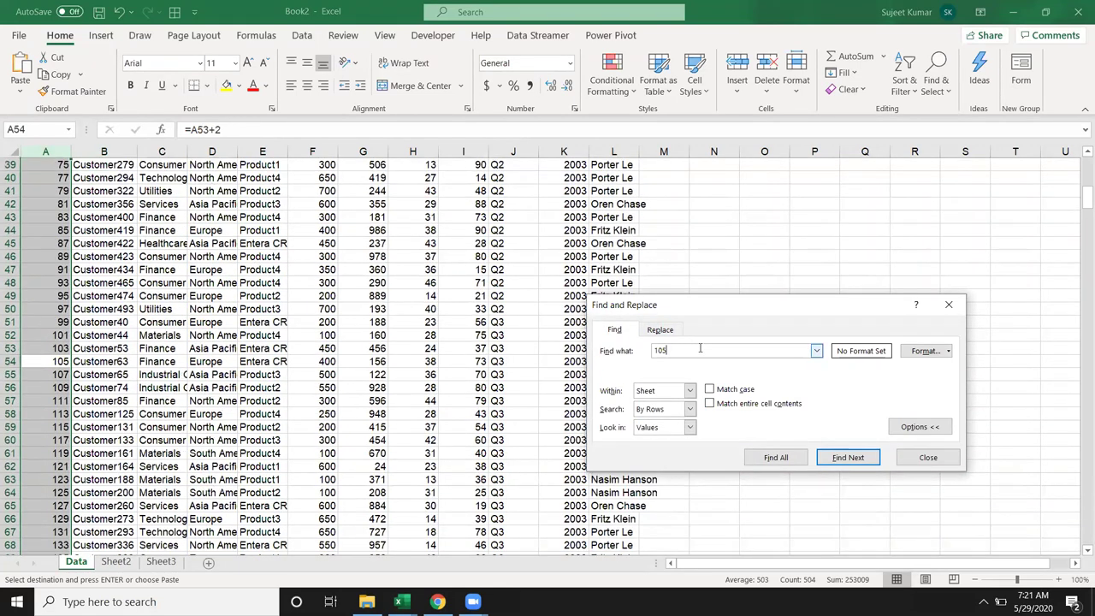
key("Escape")
Copy the Customer63 record through Sales_Rep and go back to Sheet2
left_click(95, 364)
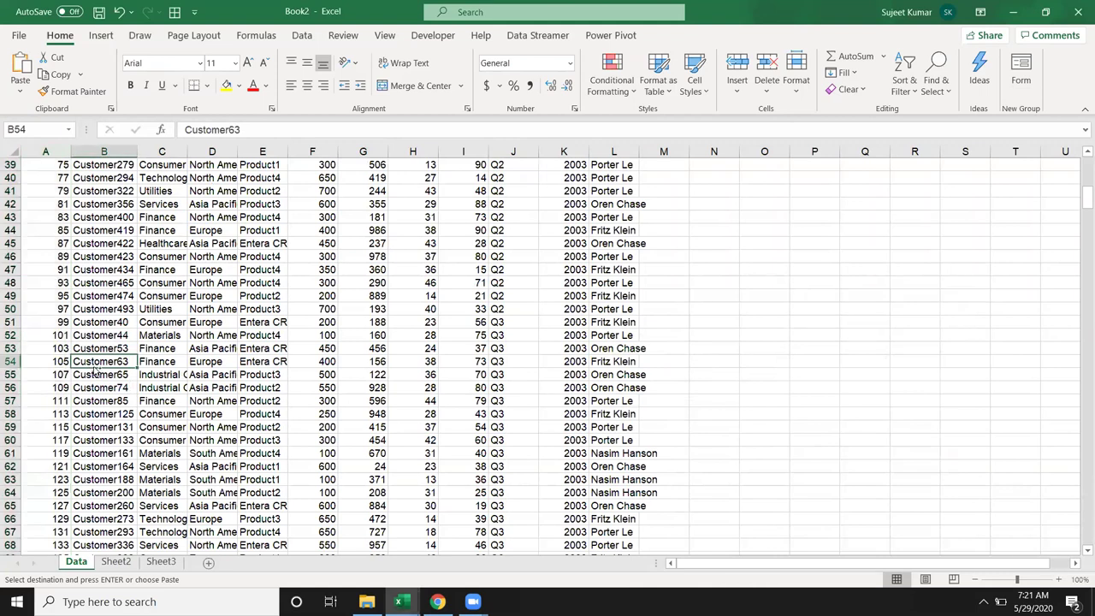
key("ctrl+shift+Right")
key("ctrl+c")
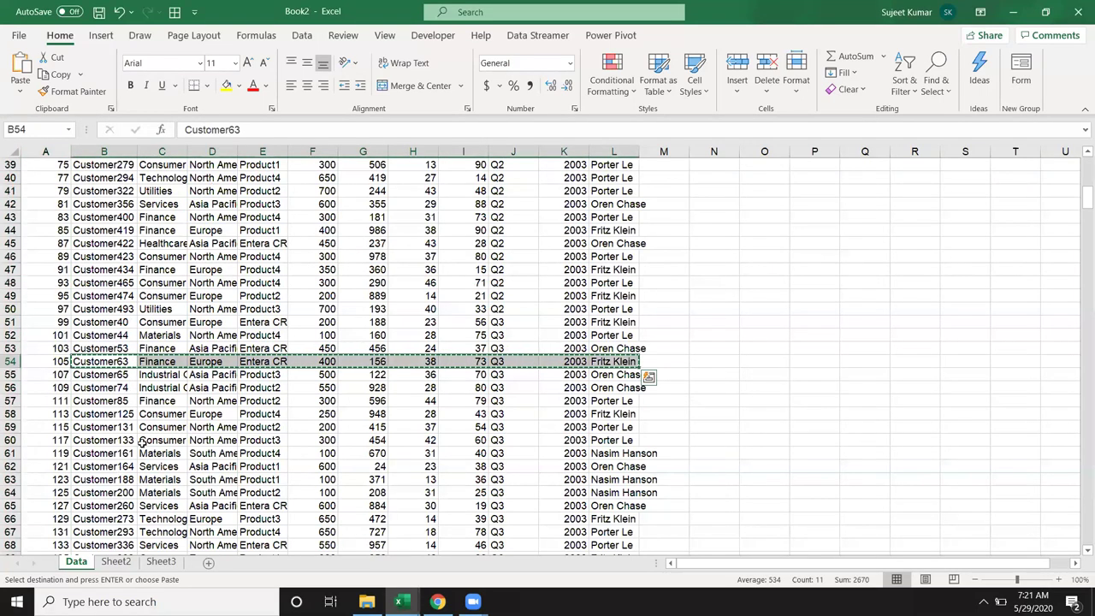
left_click(116, 562)
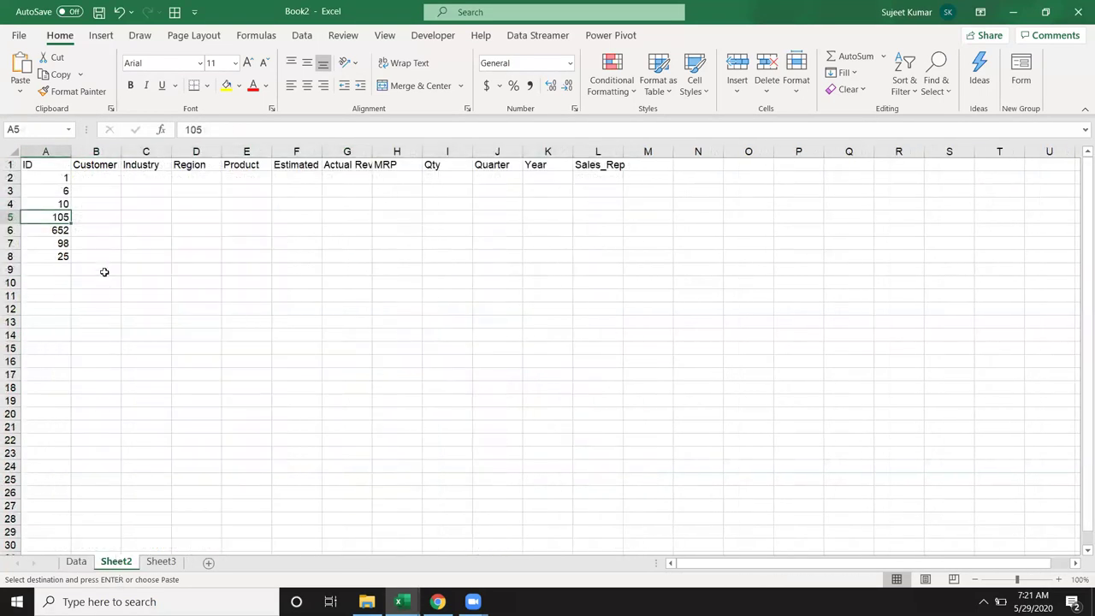
Paste the Customer63 record beside ID 105 in row 5
left_click(89, 220)
key("ctrl+v")
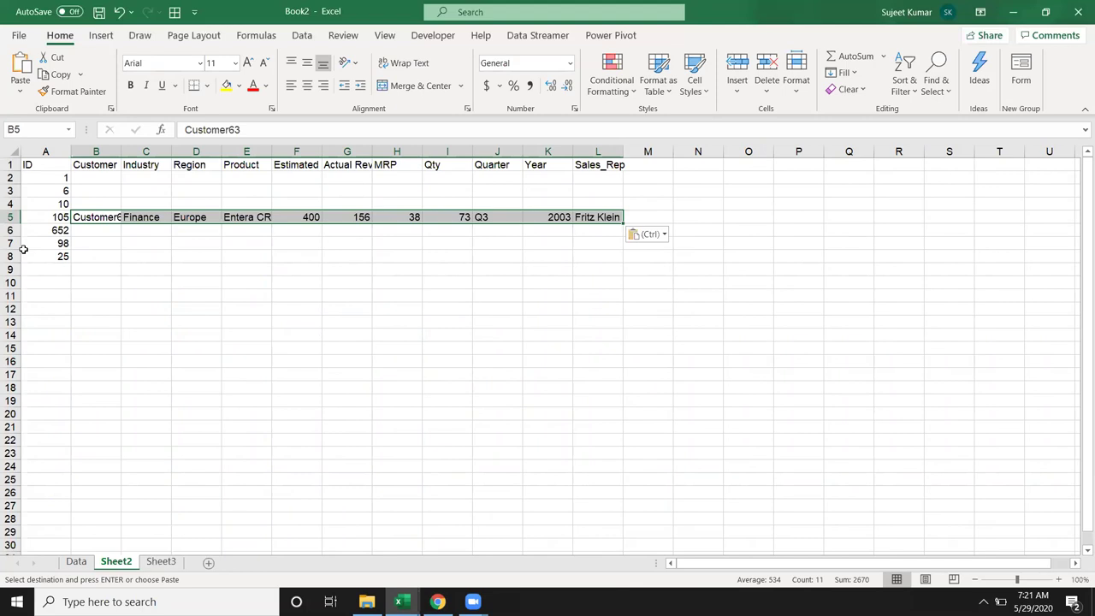
key("Delete")
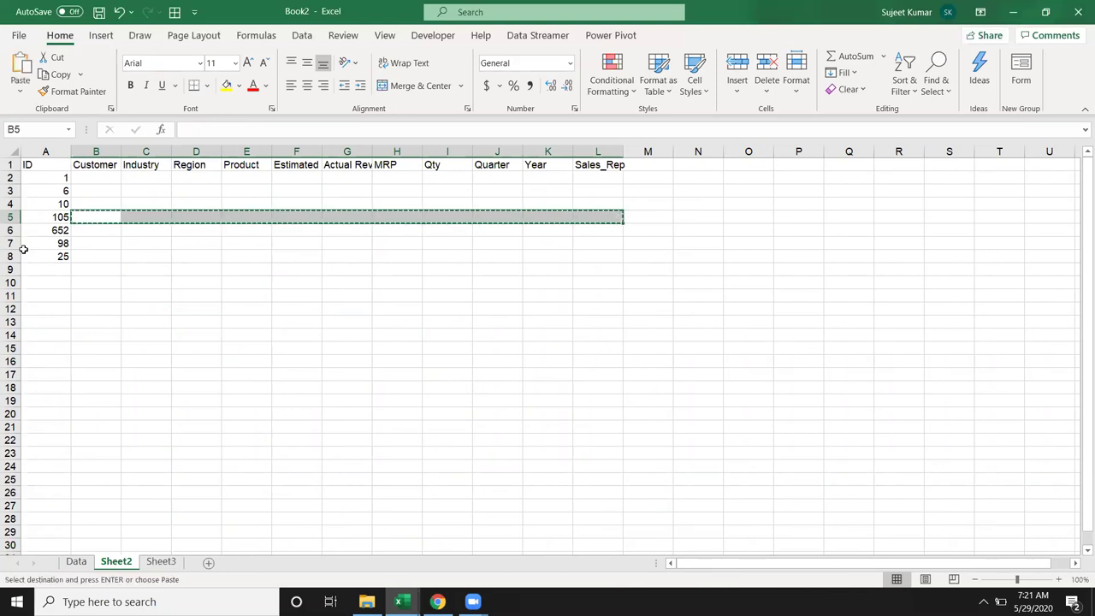
key("ctrl+z")
Change A5's ID to 110 and clear the pasted details from B5 through L5
key("Left")
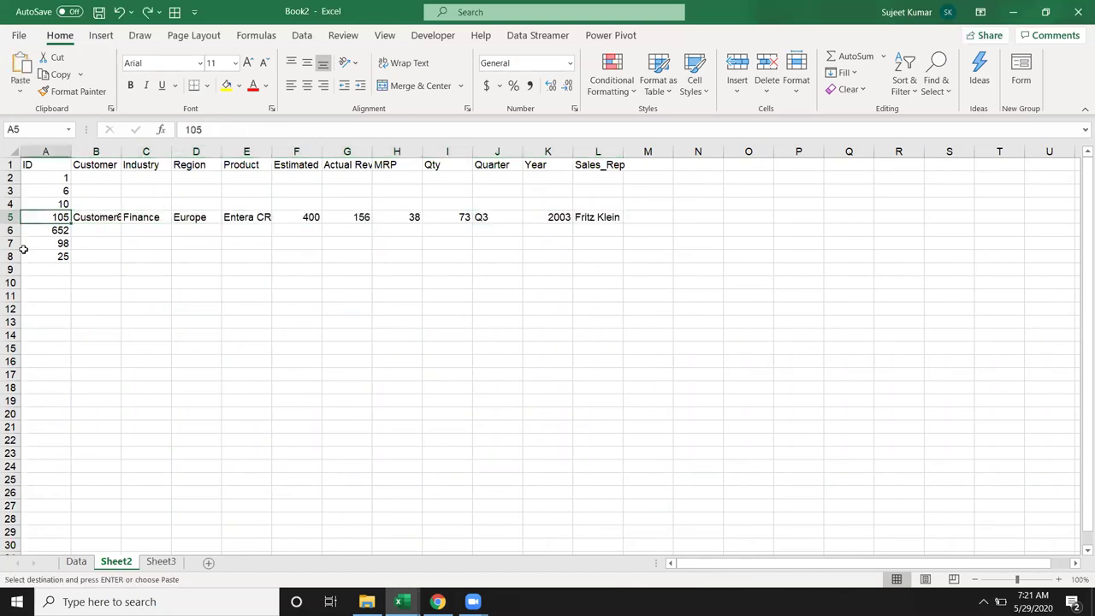
type("110")
key("Return")
key("Up")
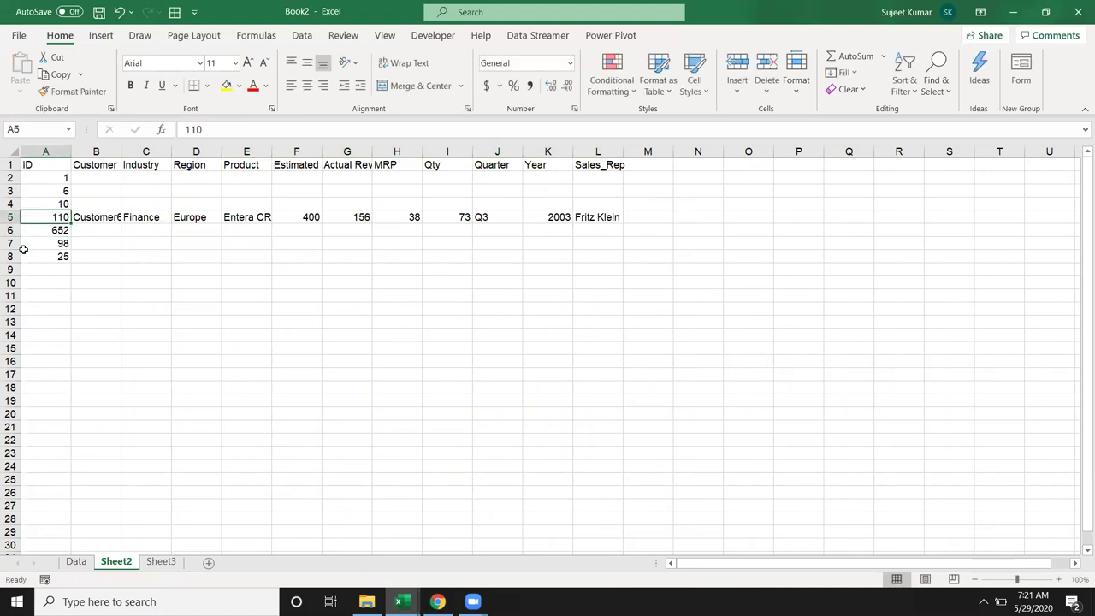
key("Right")
key("ctrl+shift+Right")
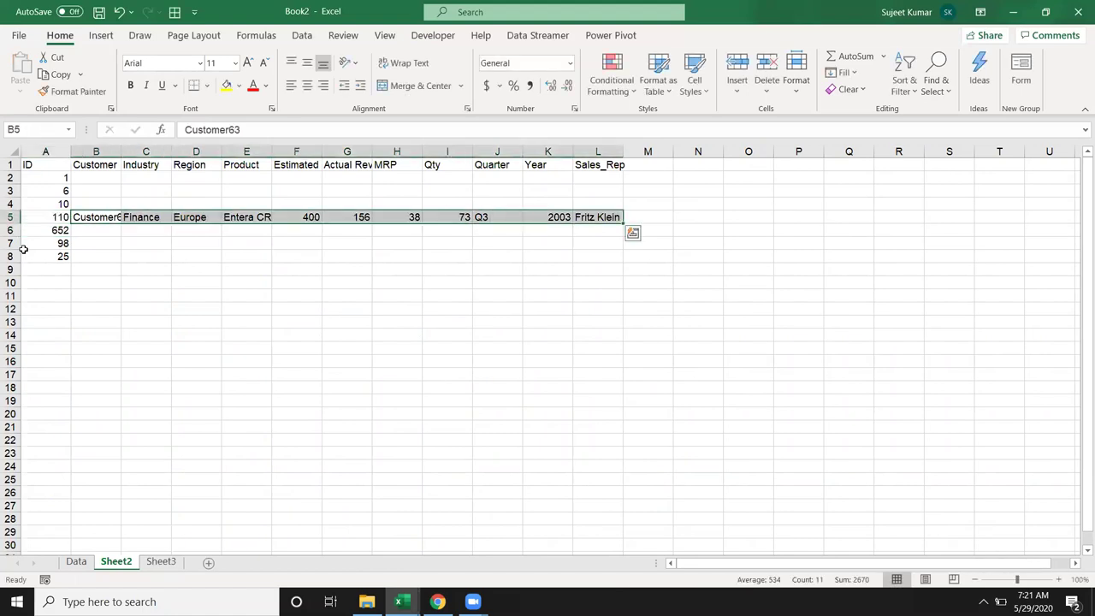
key("Delete")
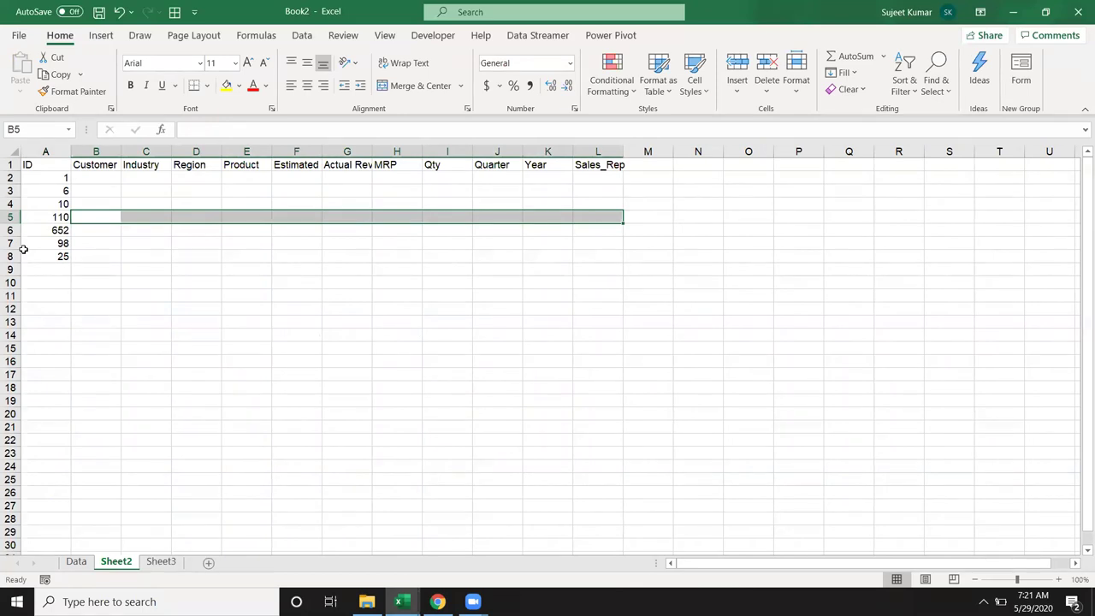
key("Up")
key("Up")
key("Up")
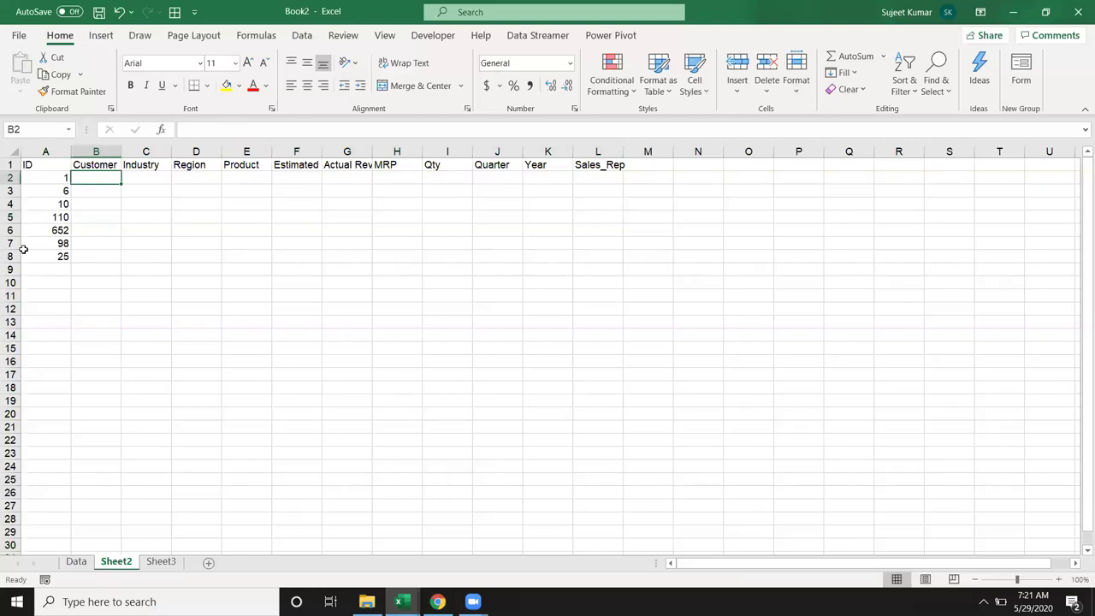
key("Left")
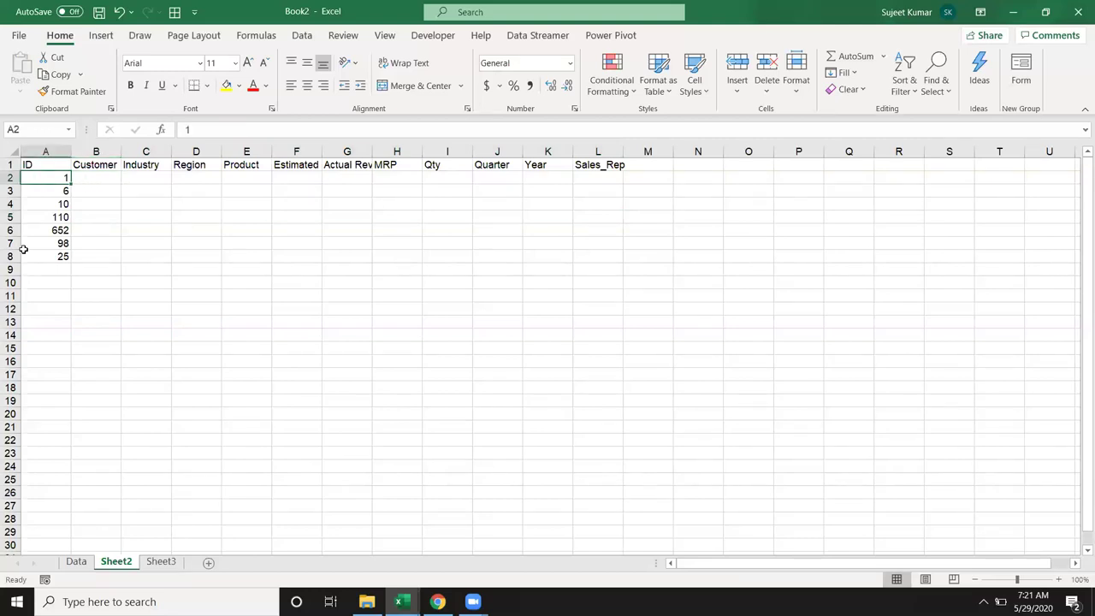
key("ctrl+shift+Down")
key("ctrl+Page_Up")
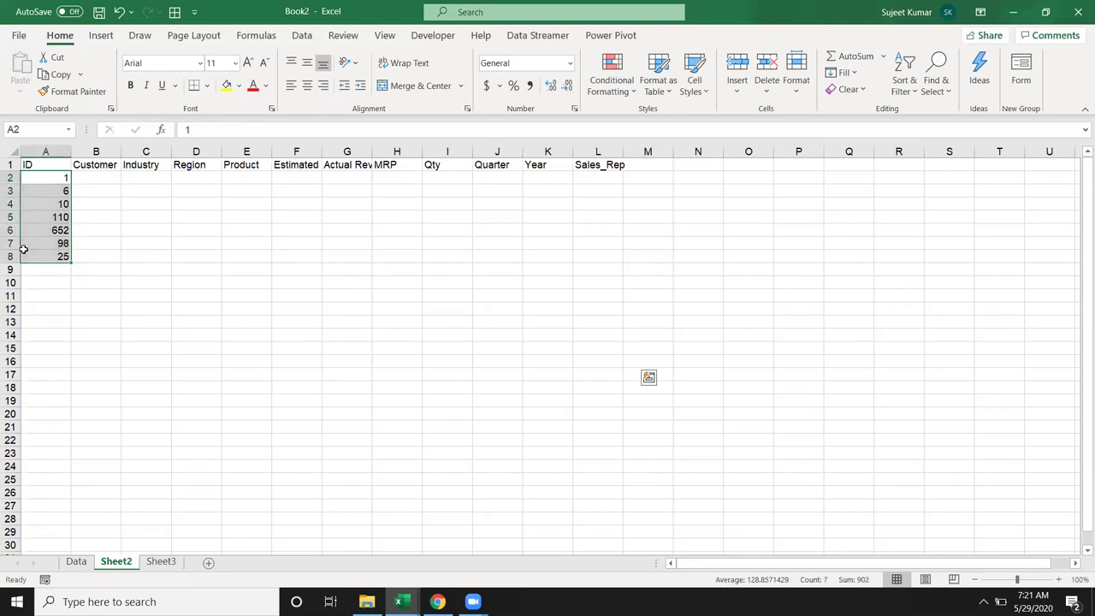
key("Up")
key("Up")
key("ctrl+Home")
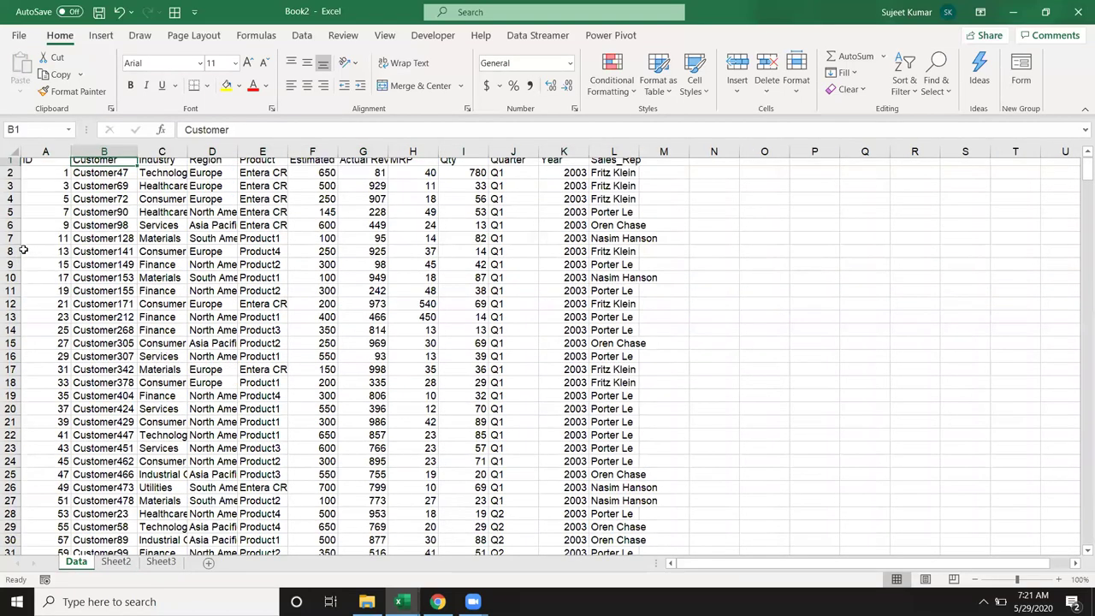
key("ctrl+shift+Right")
key("Down")
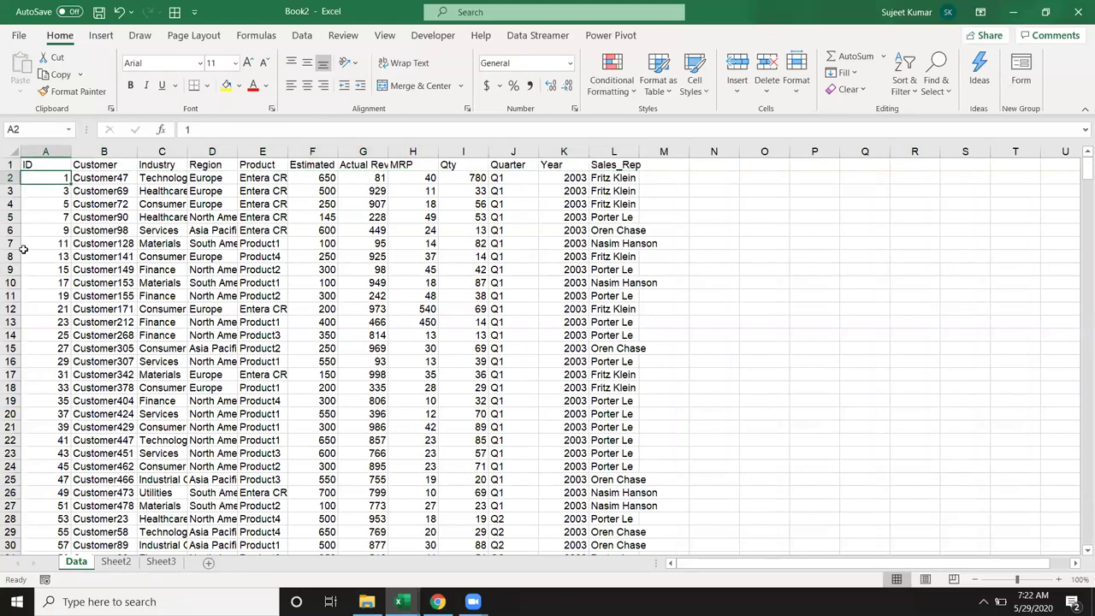
key("ctrl+Page_Down")
key("Right")
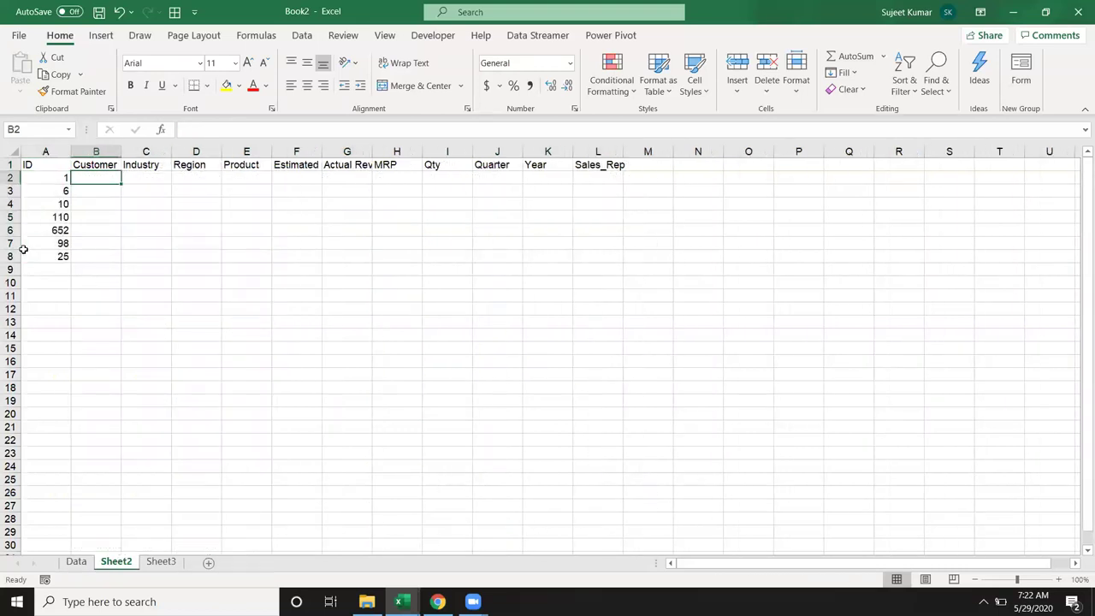
left_click(75, 561)
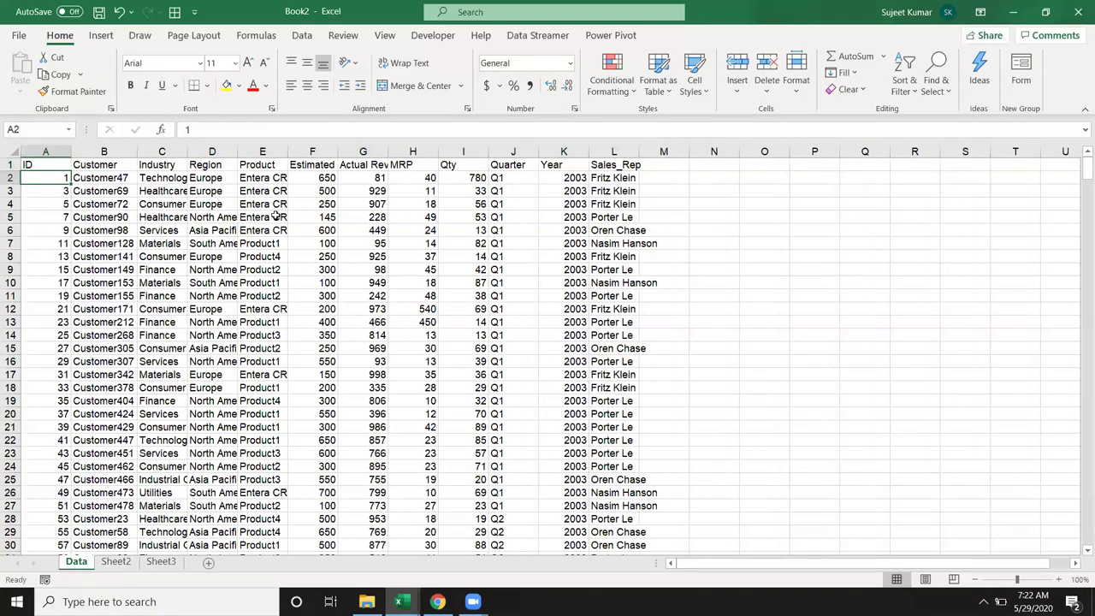
left_click(268, 216)
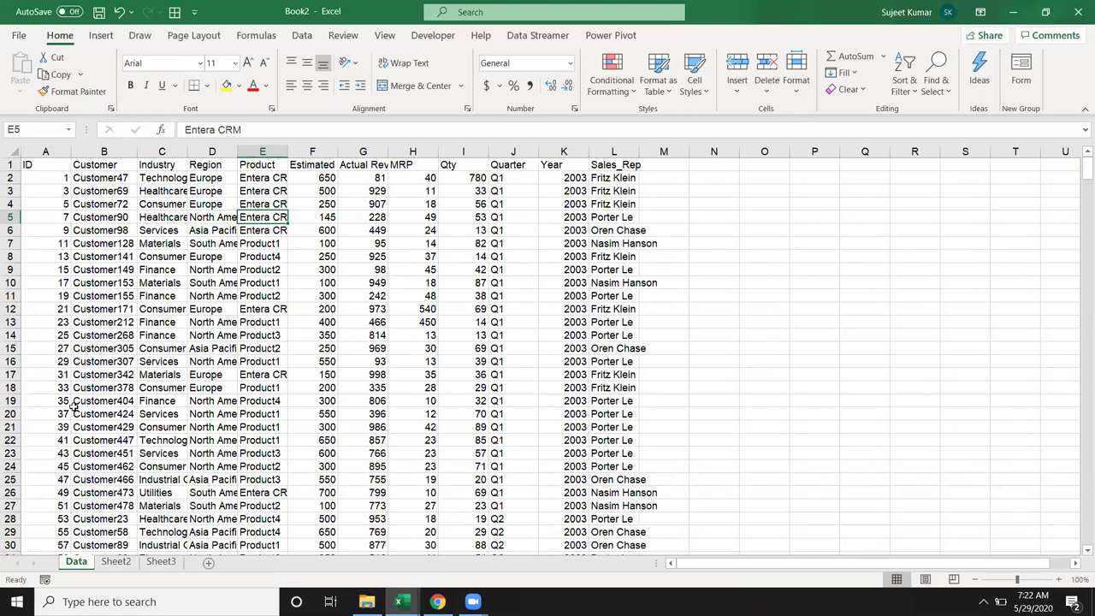
left_click_drag(43, 152, 621, 152)
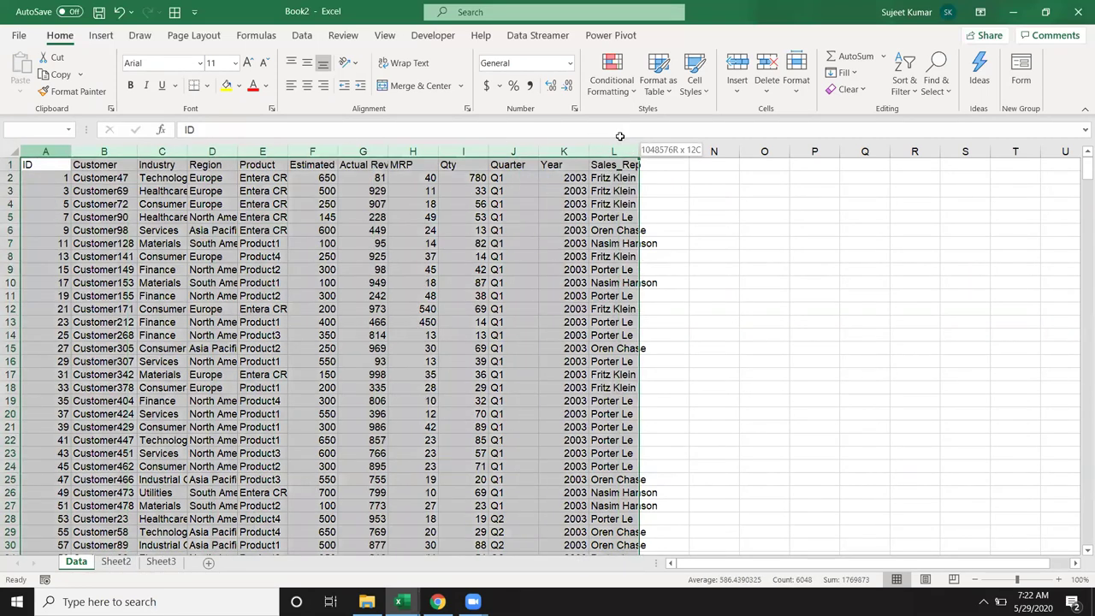
left_click(117, 561)
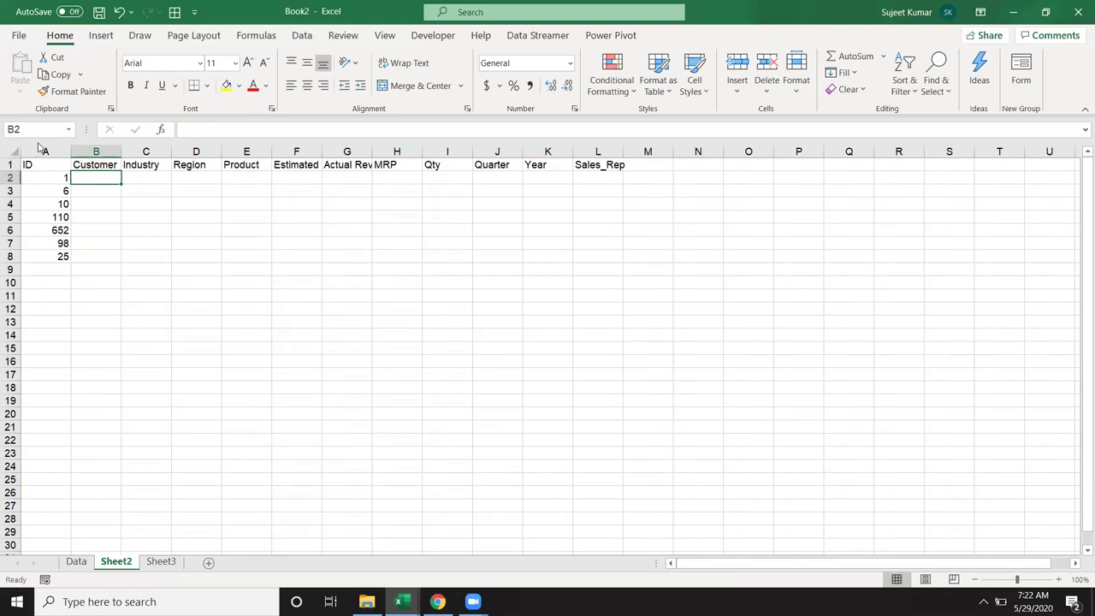
left_click_drag(46, 151, 601, 181)
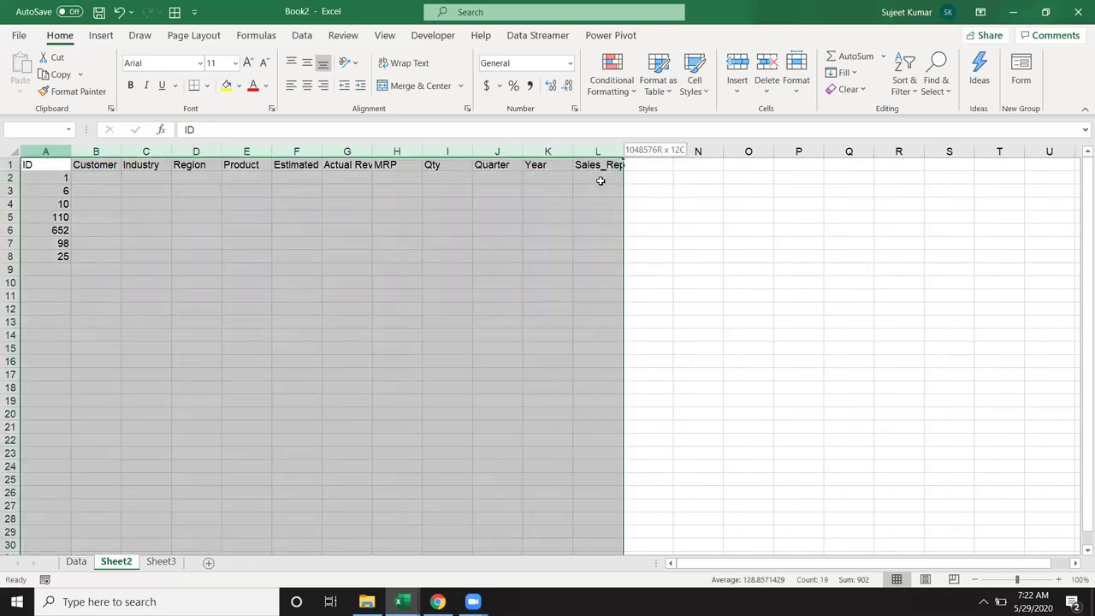
left_click(76, 561)
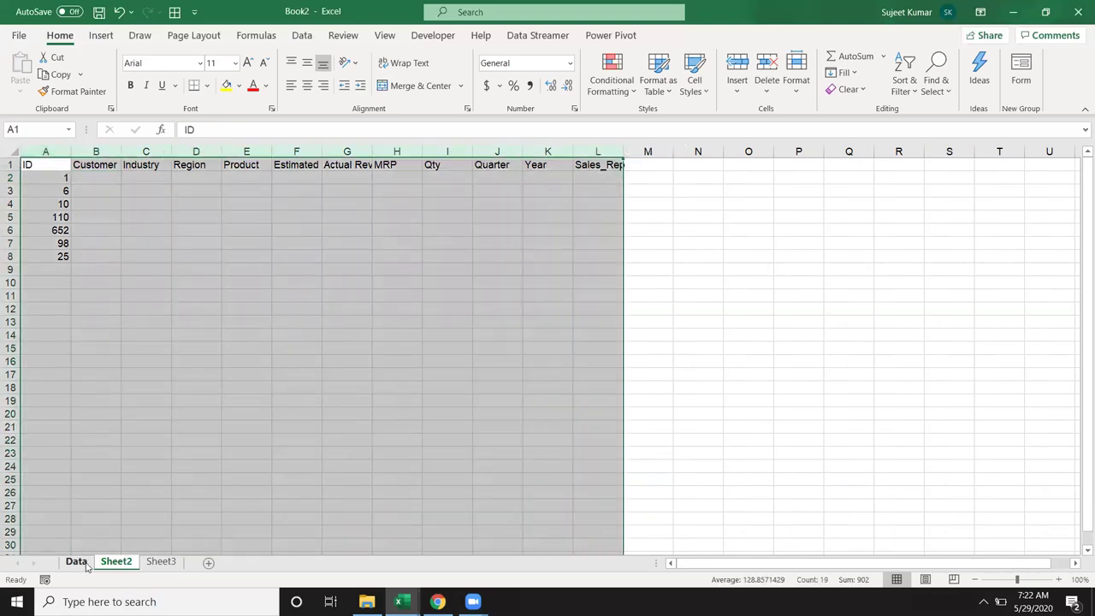
left_click_drag(47, 357, 47, 387)
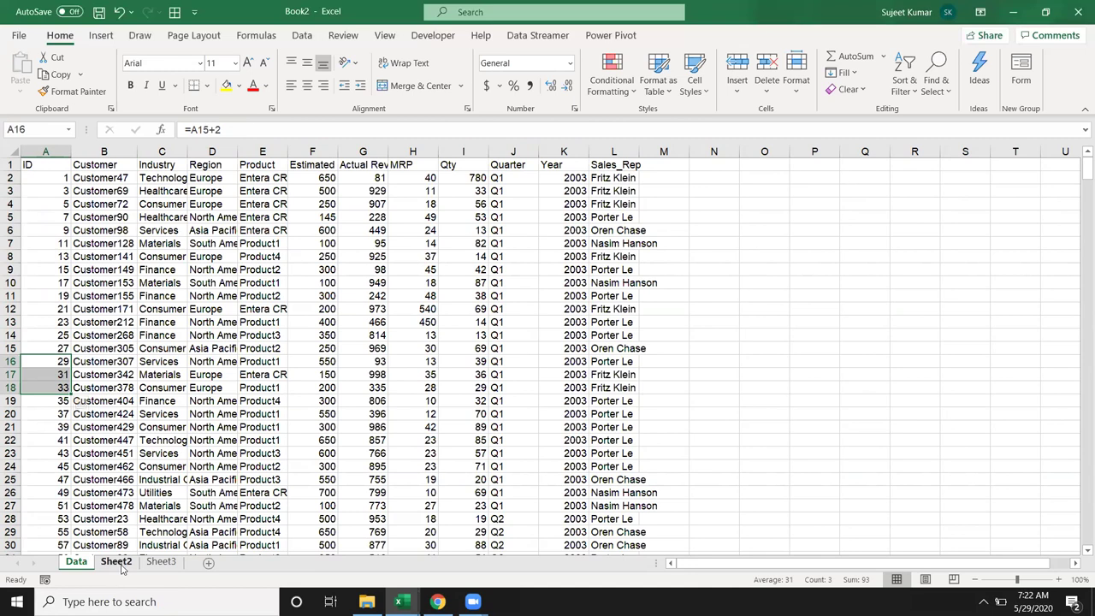
left_click(118, 562)
left_click(112, 349)
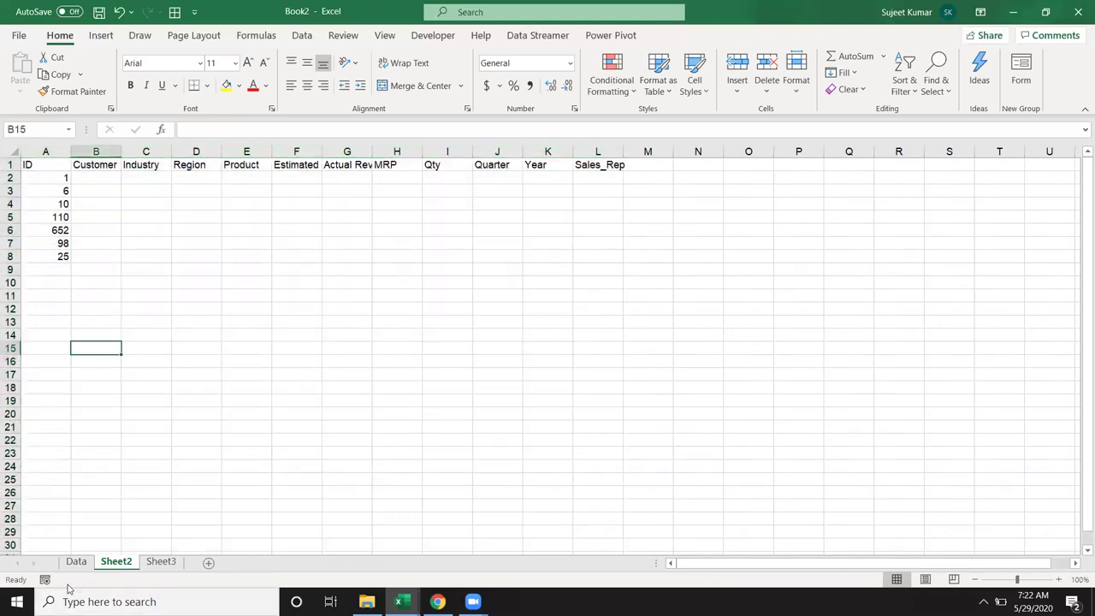
left_click_drag(39, 175, 43, 257)
left_click(76, 562)
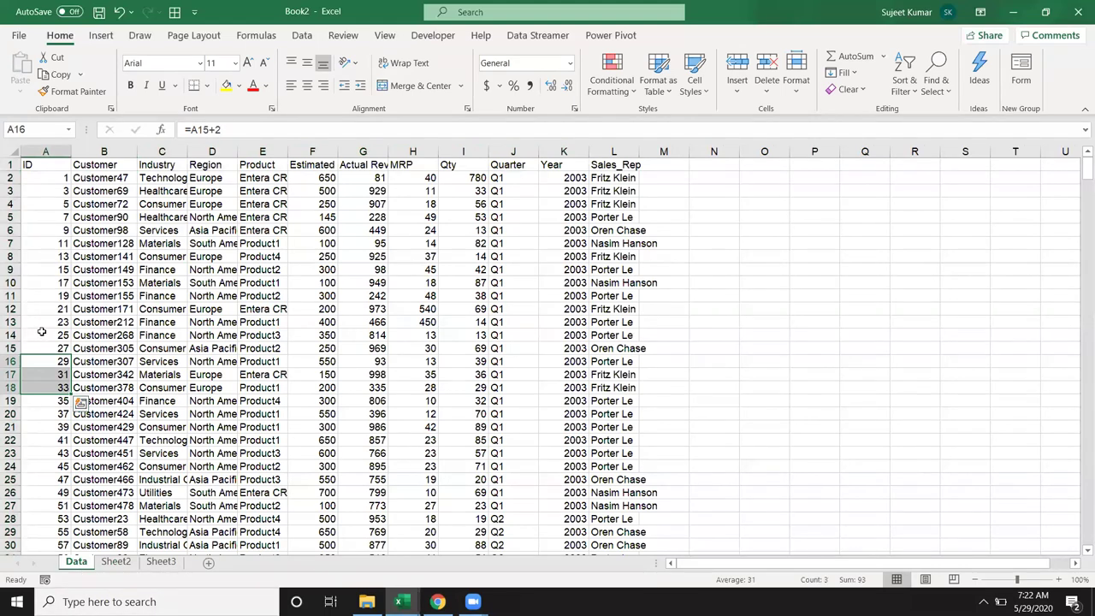
left_click(172, 257)
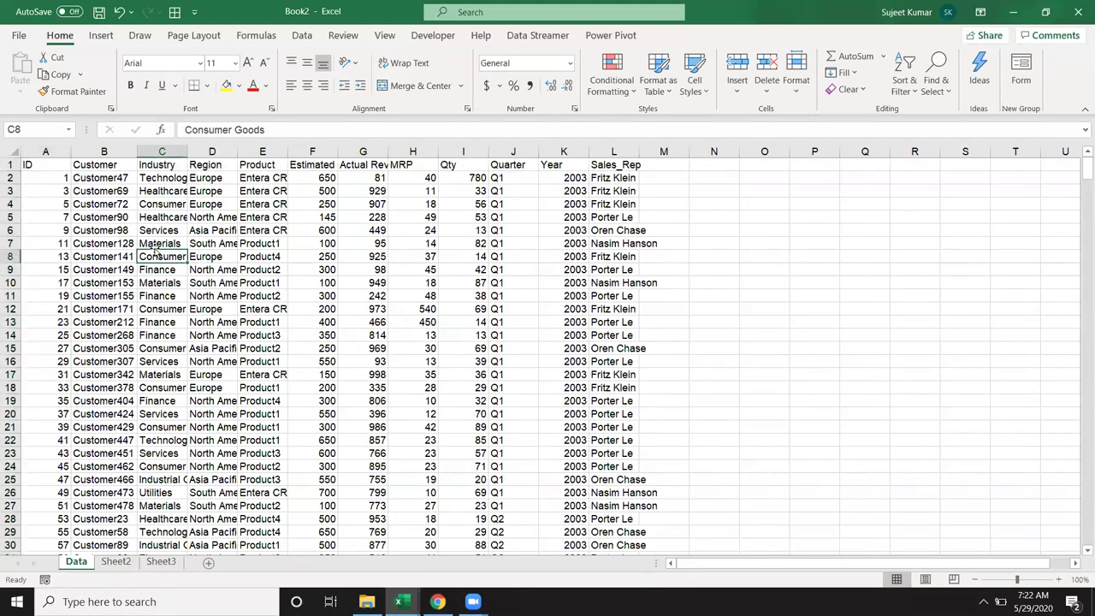
left_click(55, 150)
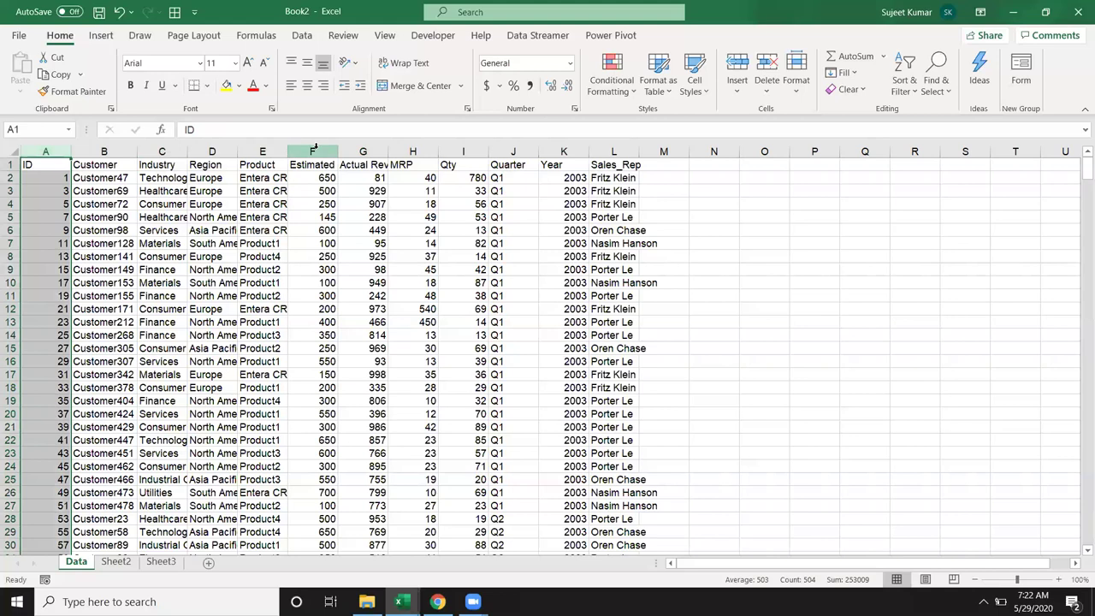
left_click(313, 151)
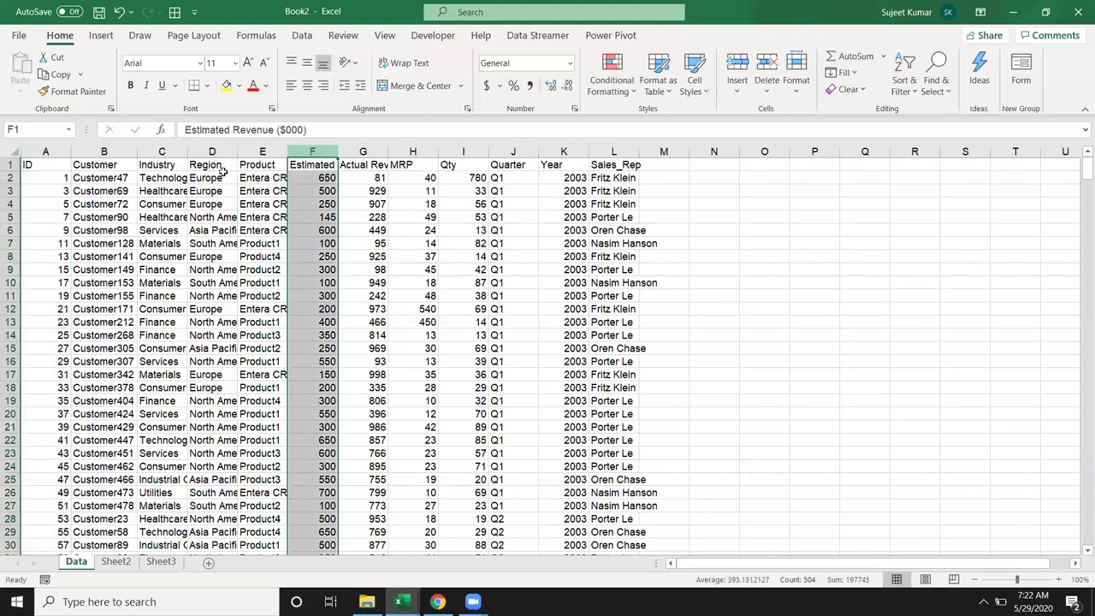
left_click(58, 151)
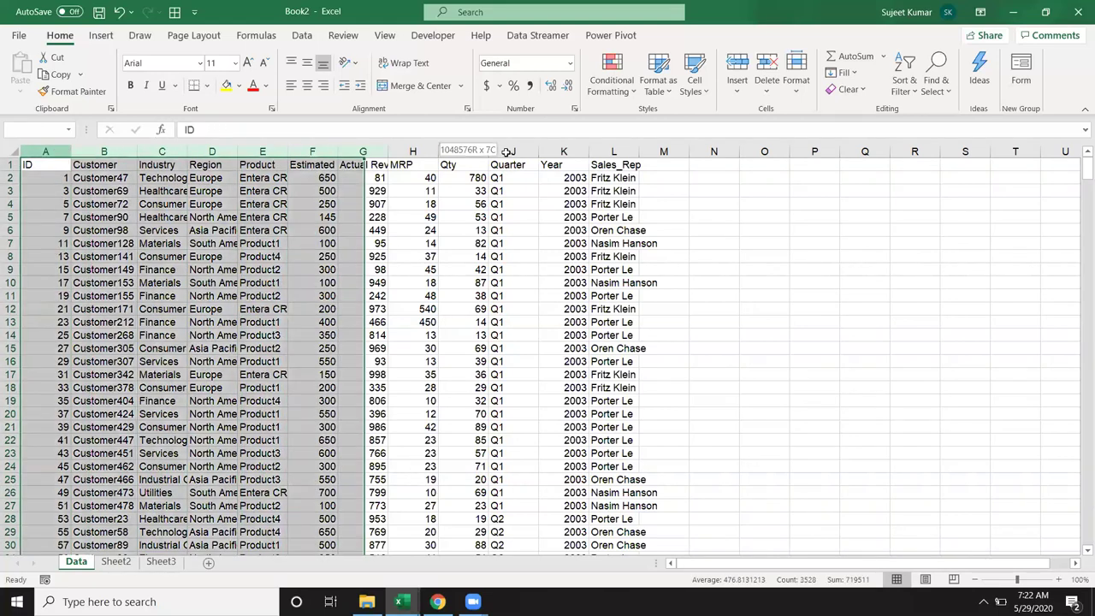
left_click_drag(100, 152, 616, 151)
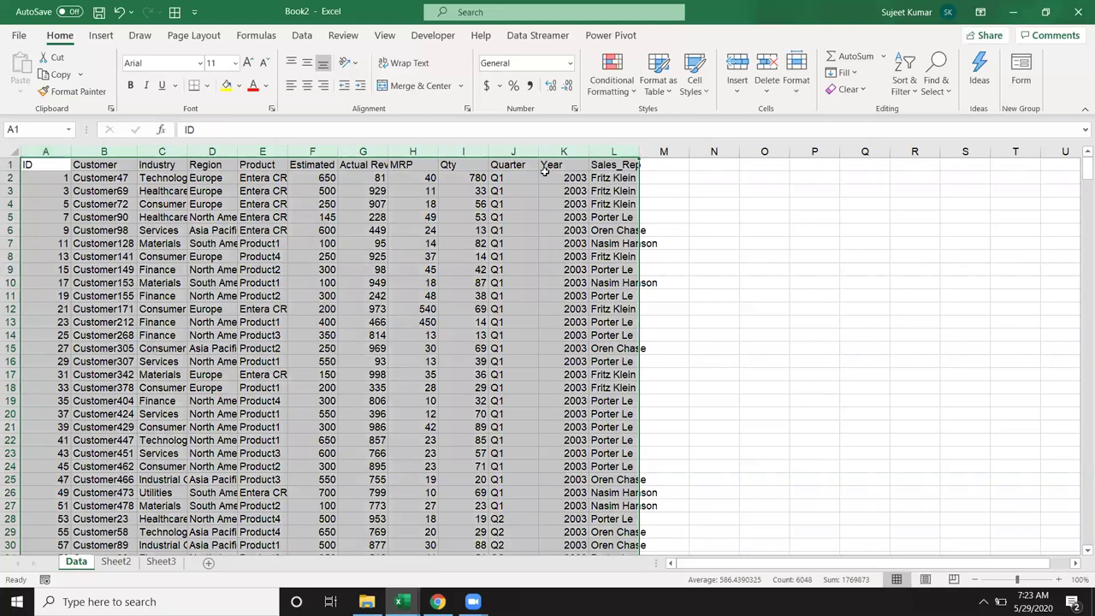
left_click(537, 191)
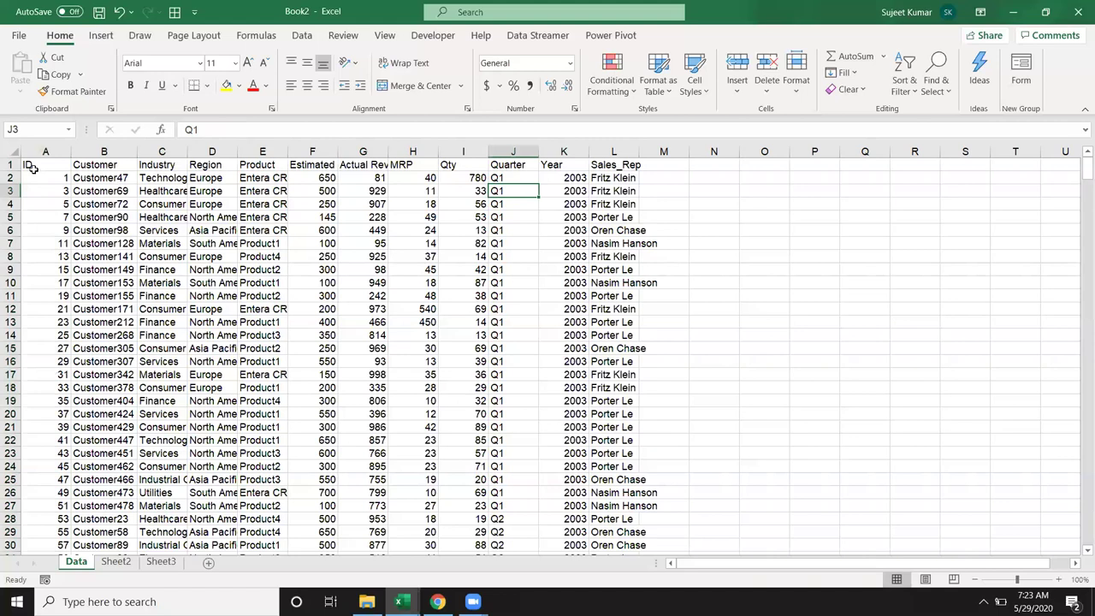
left_click_drag(41, 155, 232, 174)
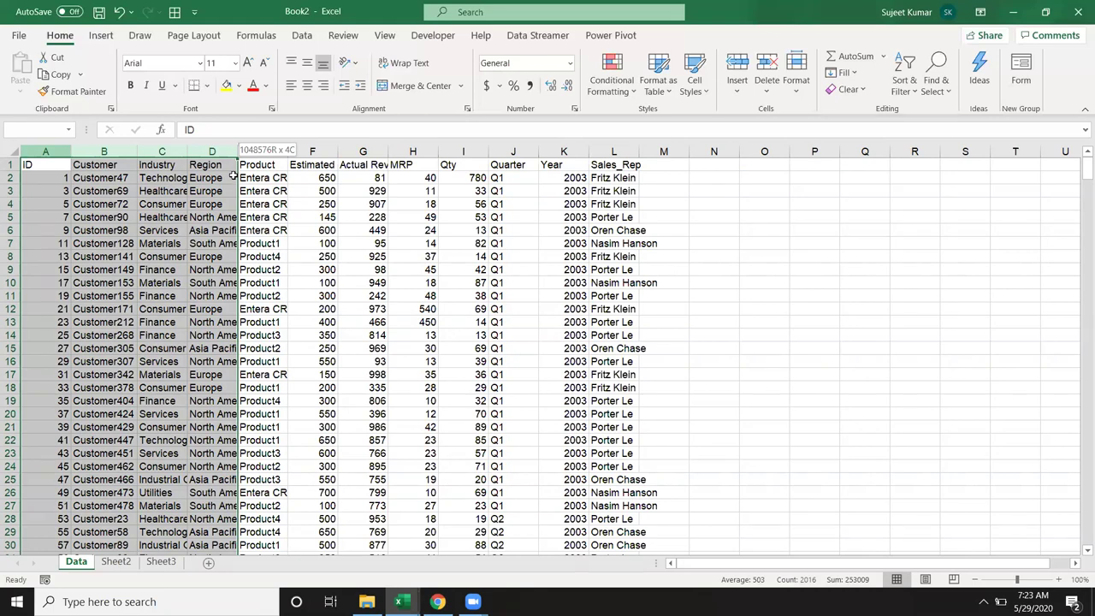
In Sheet2 cell B2, begin =VLOOKUP(A2, and point the table range at the Data sheet
left_click(152, 256)
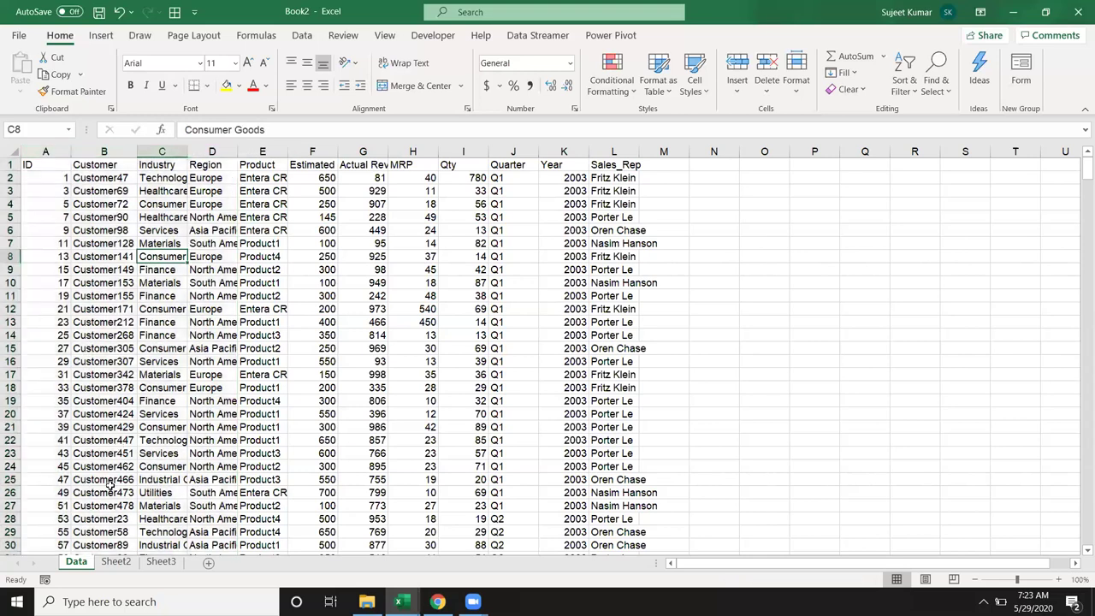
left_click(117, 561)
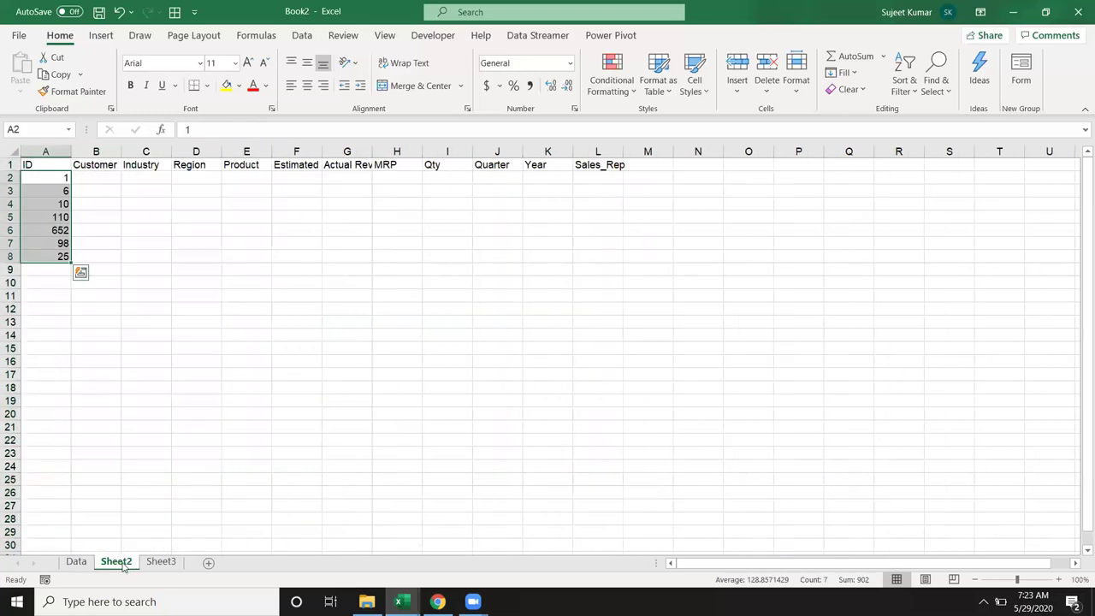
left_click(91, 180)
type("=vl")
key("Tab")
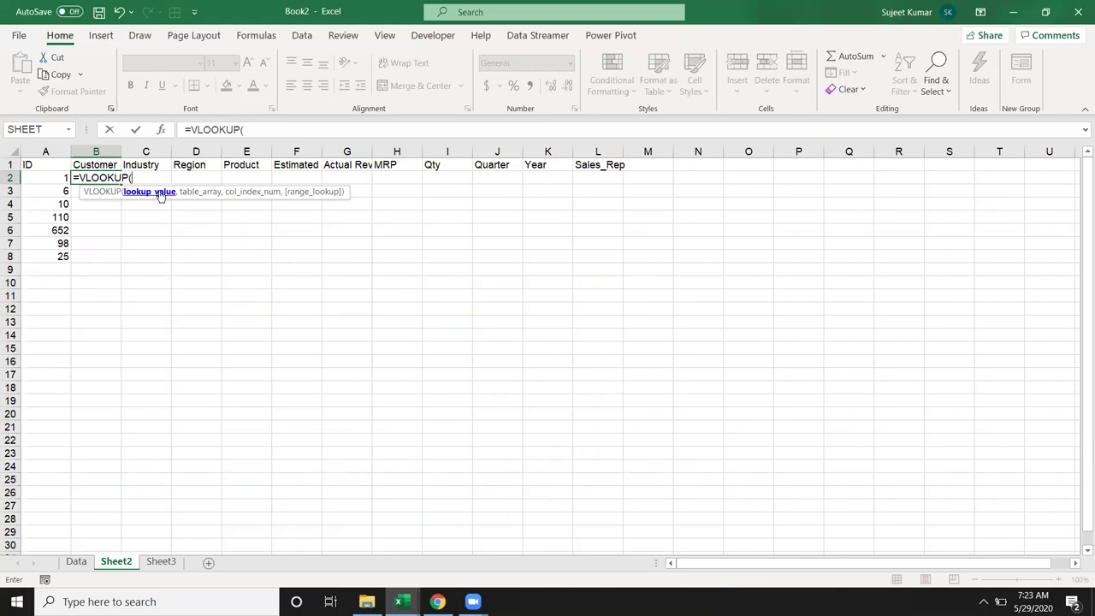
left_click(46, 174)
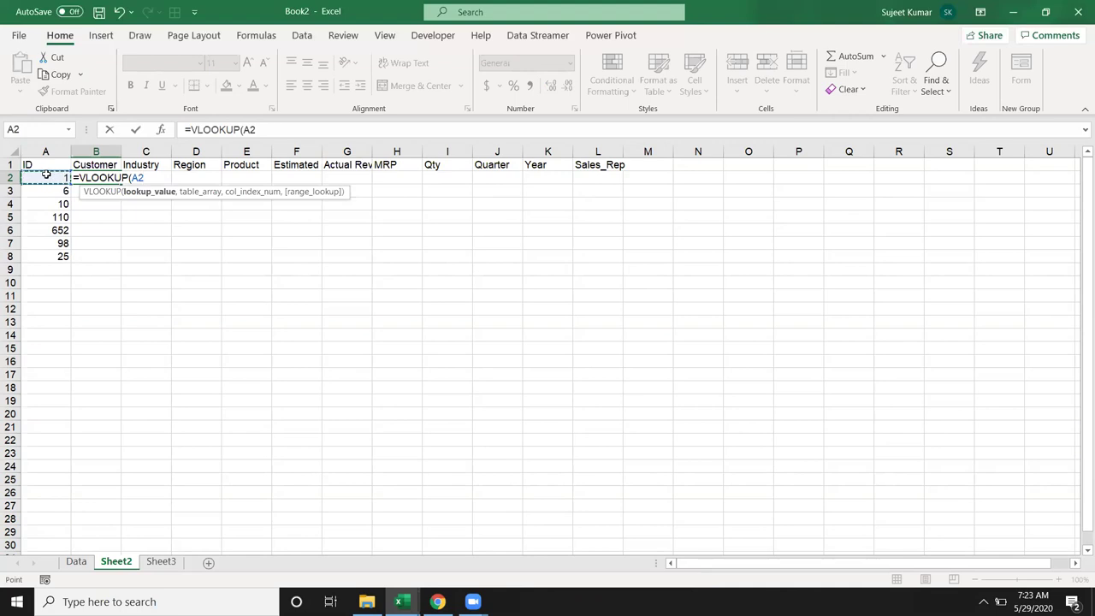
type(",")
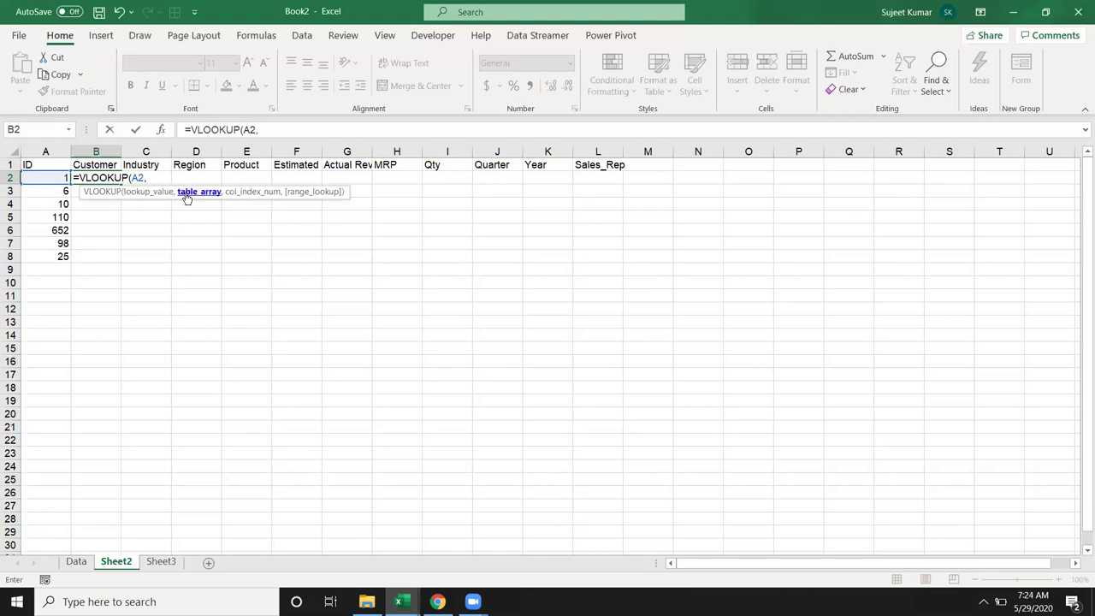
left_click(77, 561)
Finish B2 as =VLOOKUP(A2,Data!A:L,2,FALSE) so it returns Customer47
left_click_drag(58, 151, 632, 137)
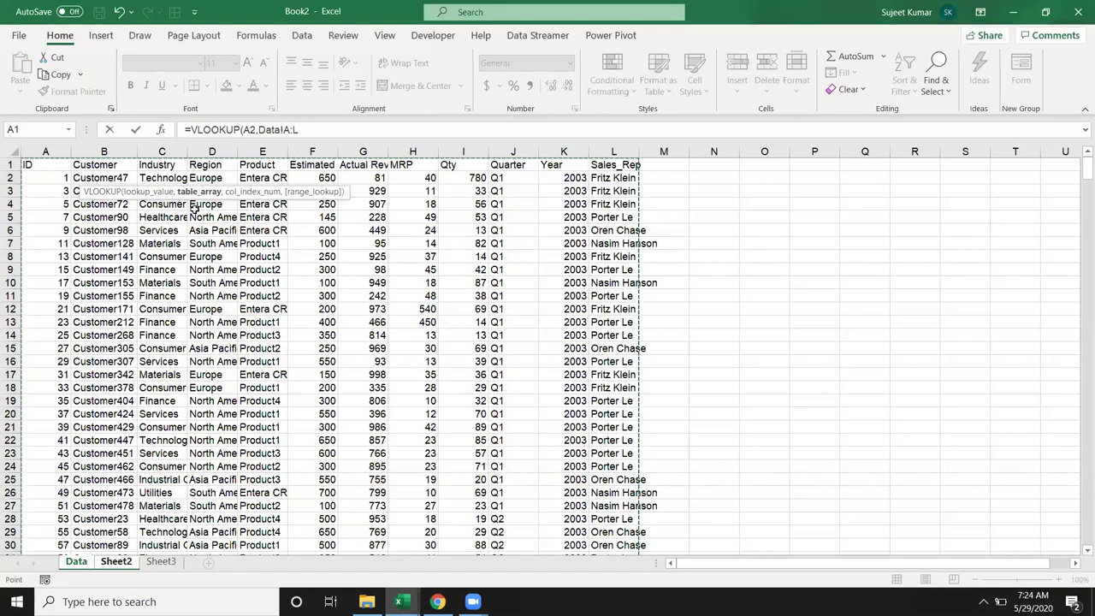
type(",")
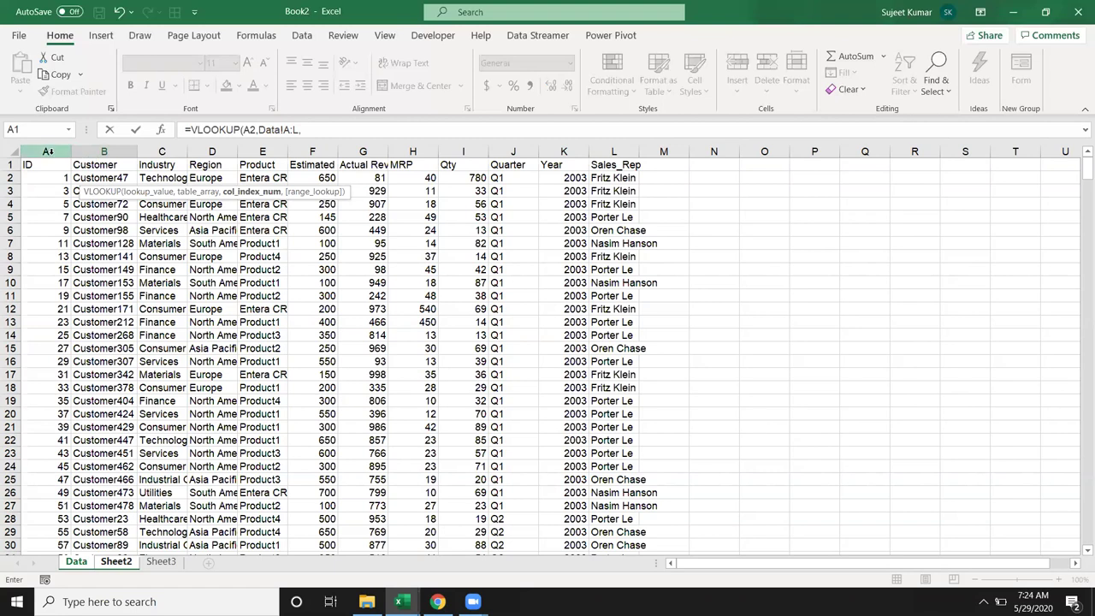
type("2")
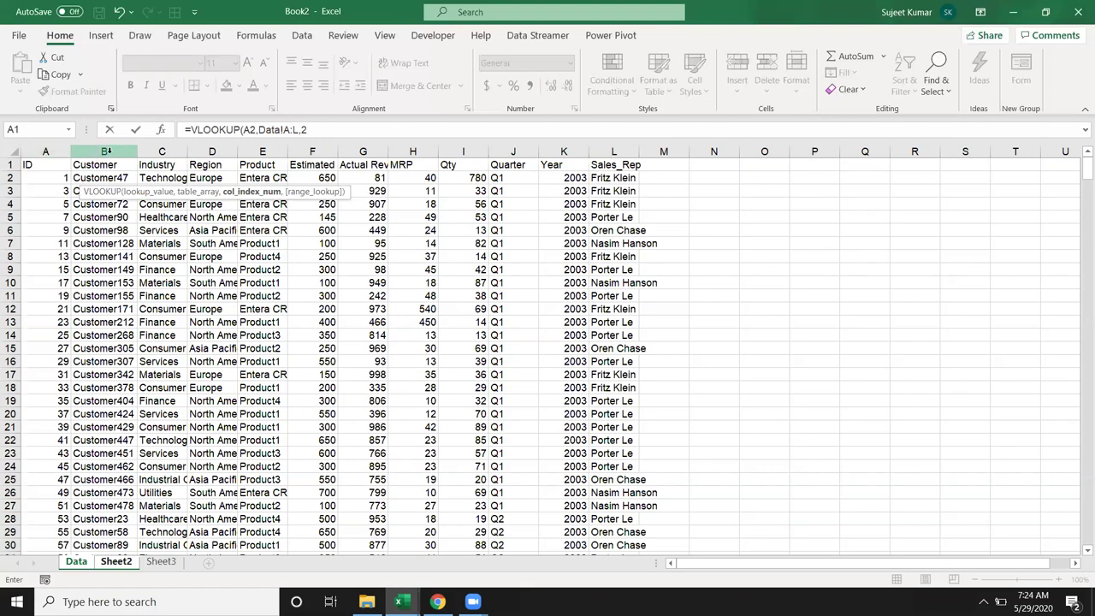
type(",")
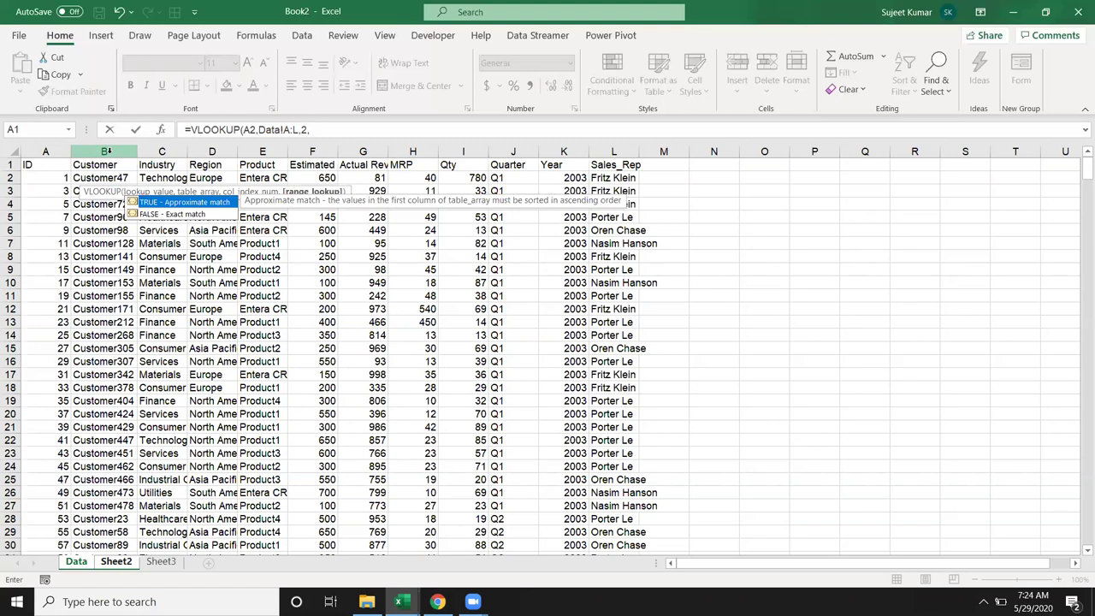
key("Down")
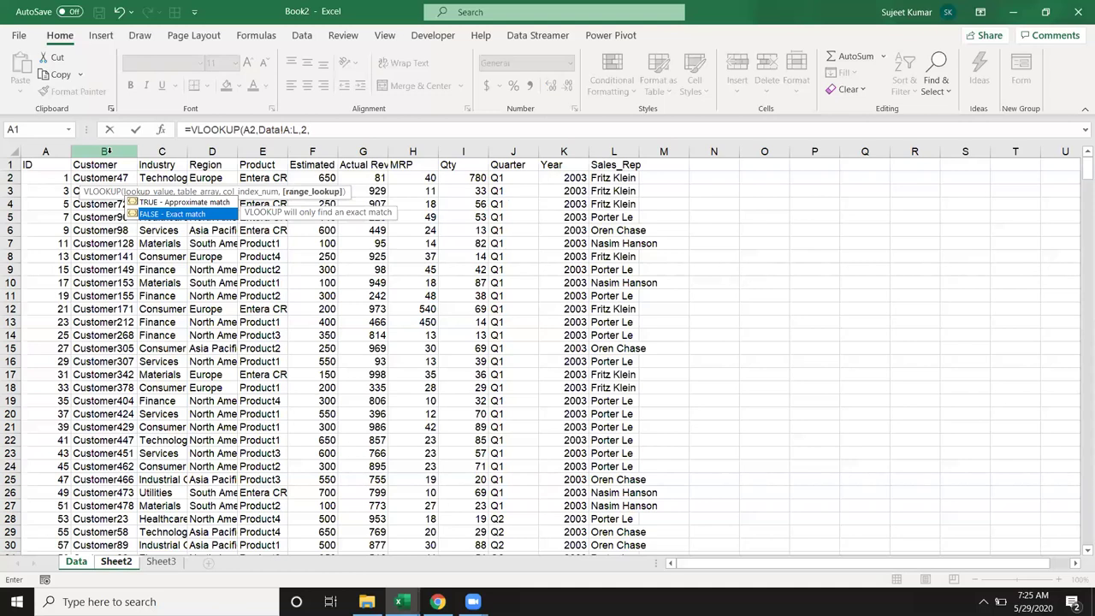
key("Tab")
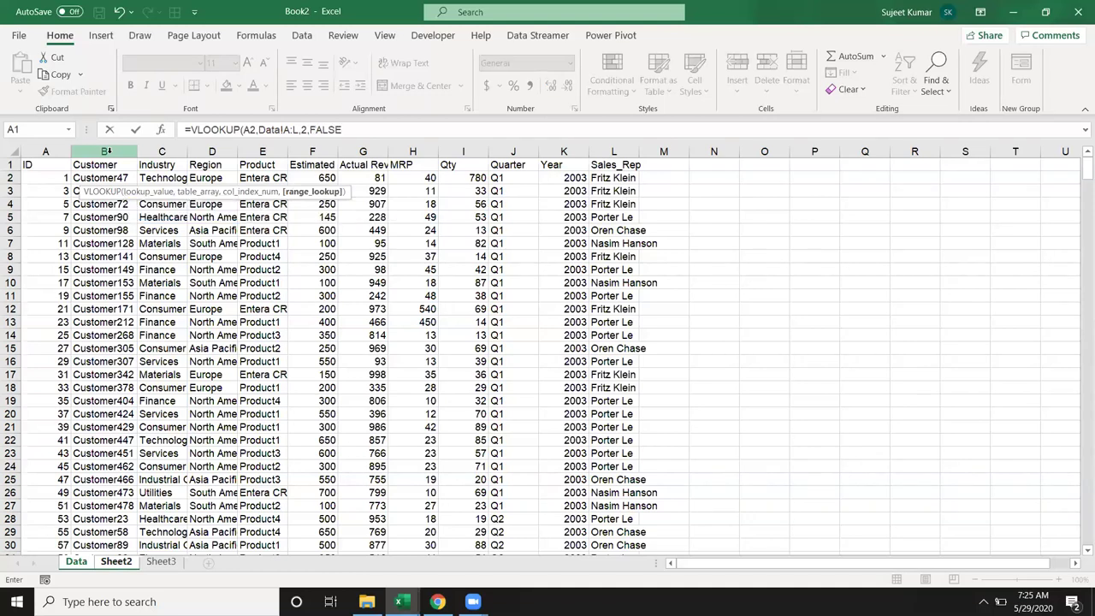
type(")")
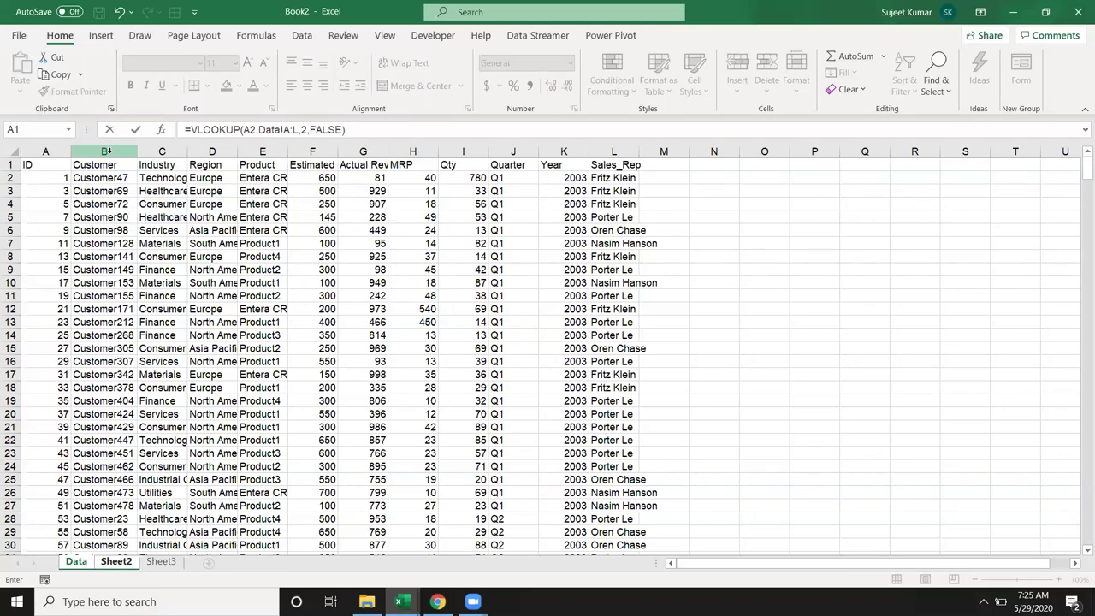
key("Return")
key("Up")
key("Down")
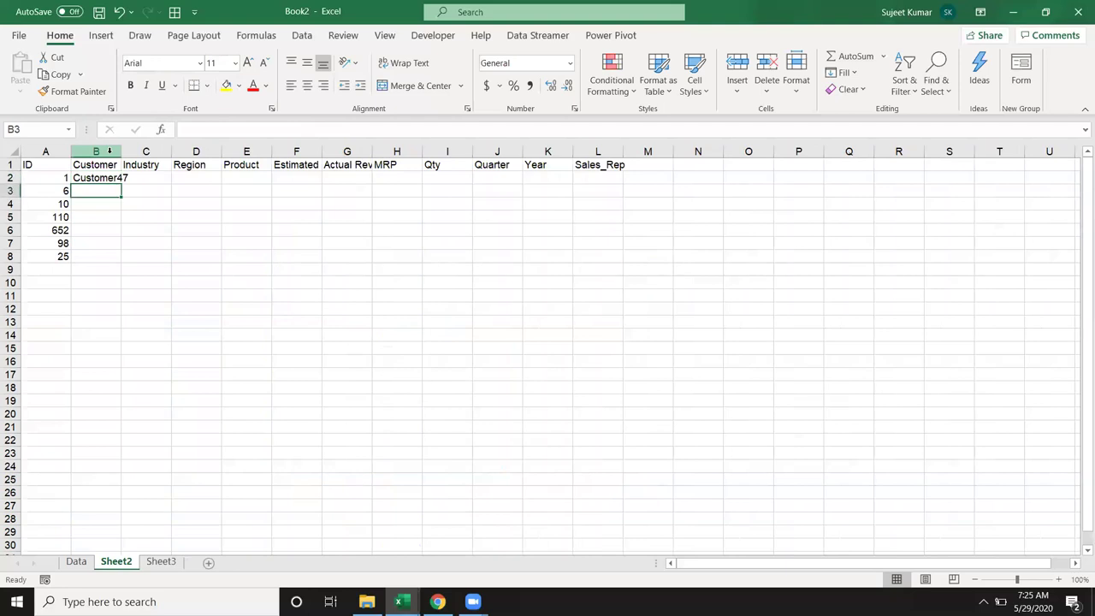
Enter =VLOOKUP(A2,Data!A:L,3,0) in C2 so it returns Technology
left_click(145, 176)
type("=vl")
key("Tab")
key("Left")
key("Left")
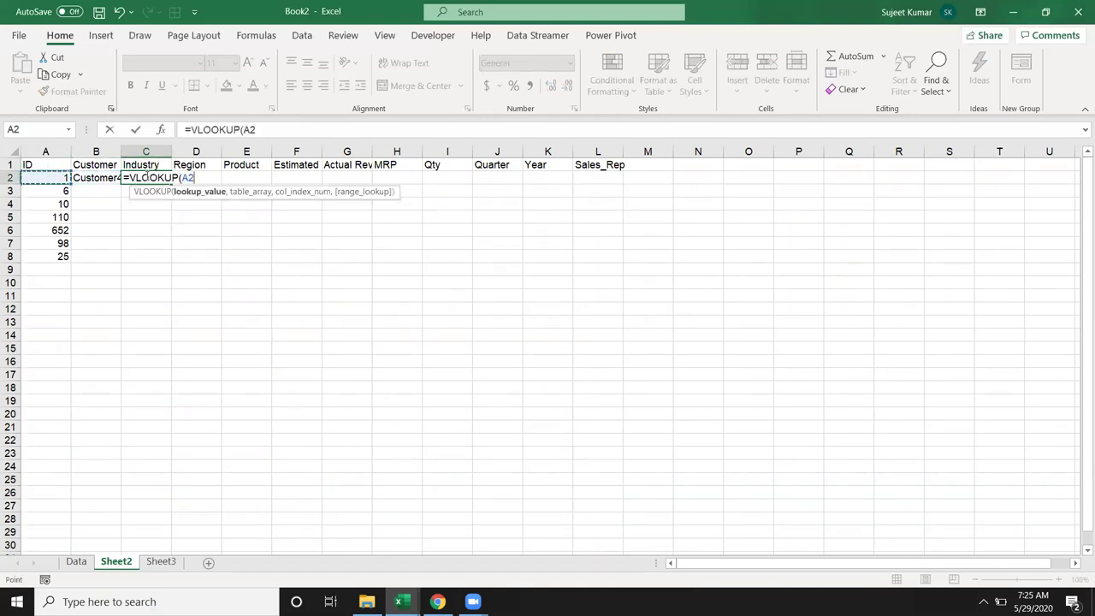
type(",")
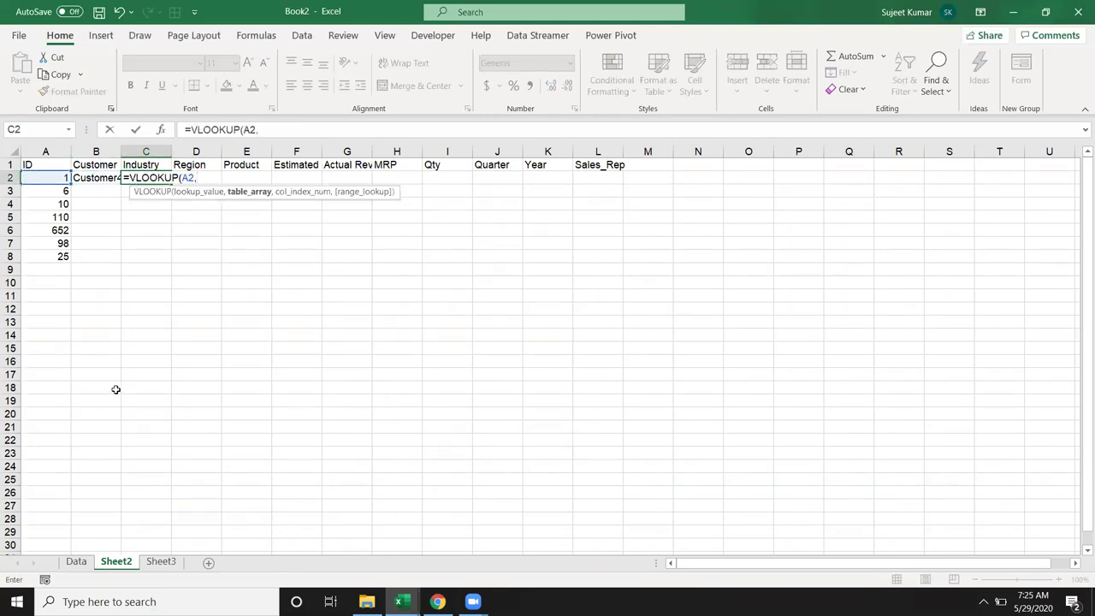
left_click(76, 561)
left_click_drag(46, 152, 609, 144)
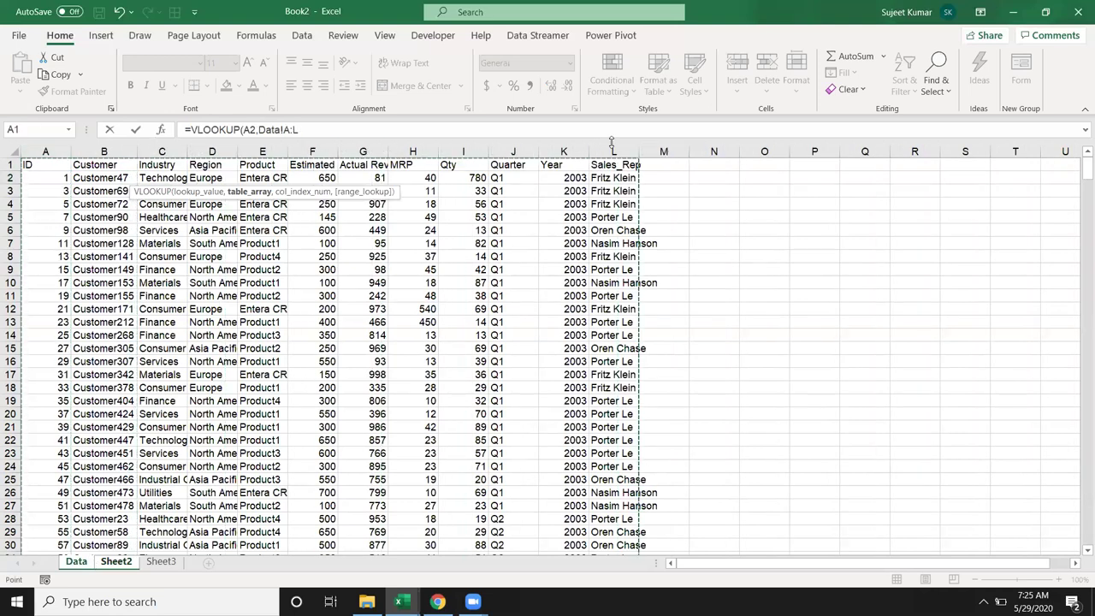
type(",")
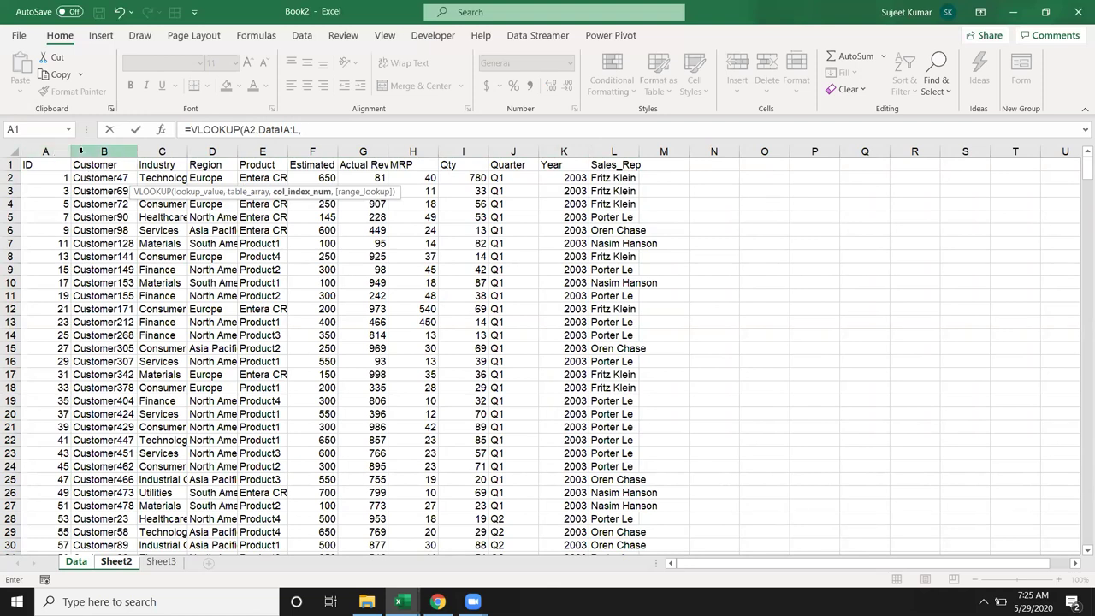
type("3")
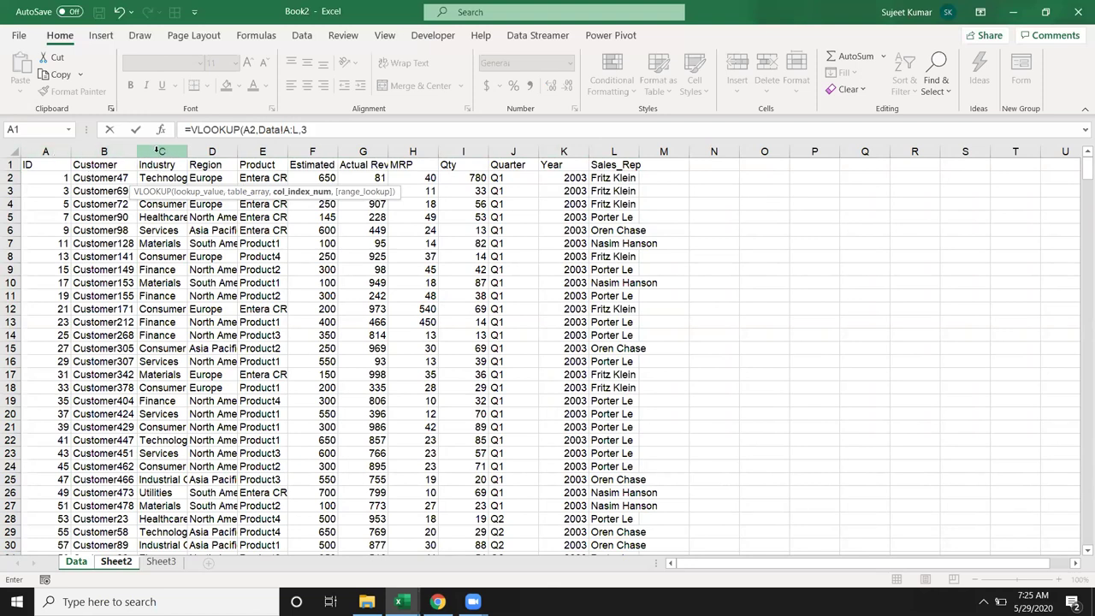
type(",0")
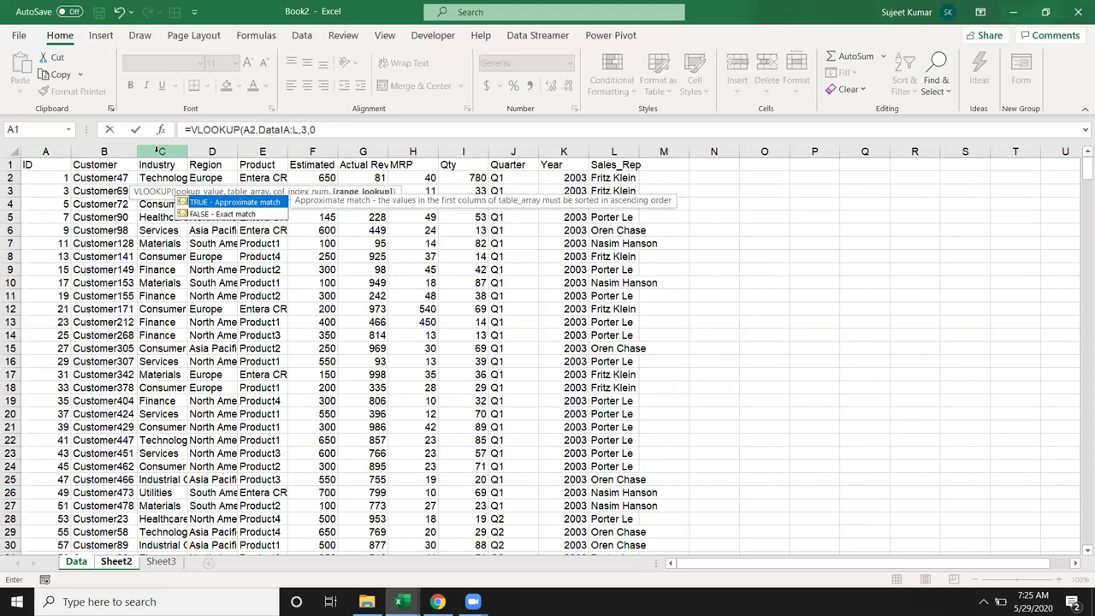
type(")")
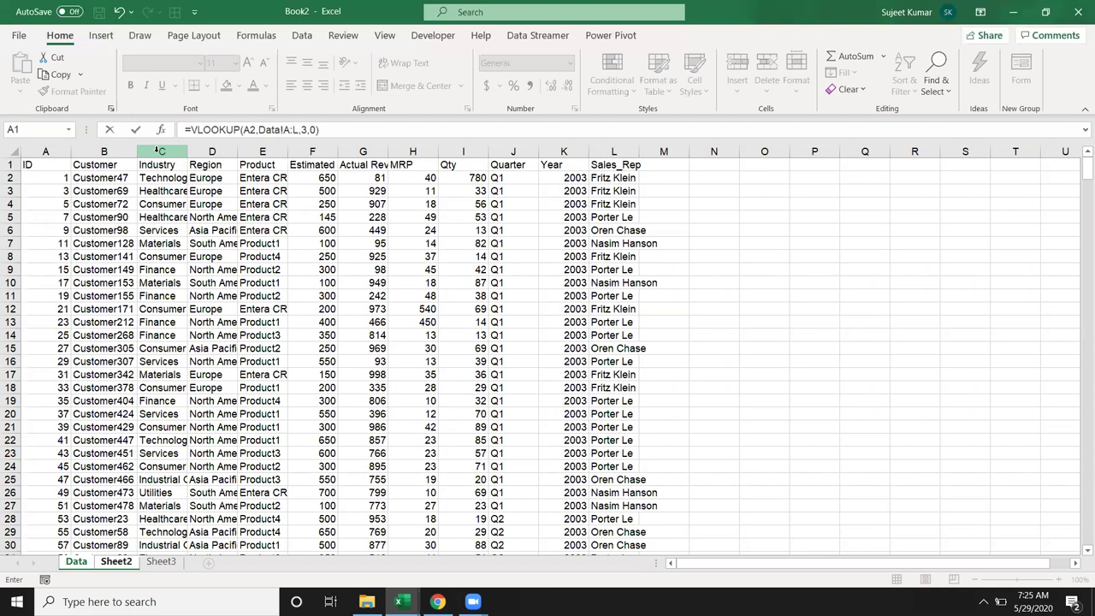
key("Return")
key("Up")
key("Down")
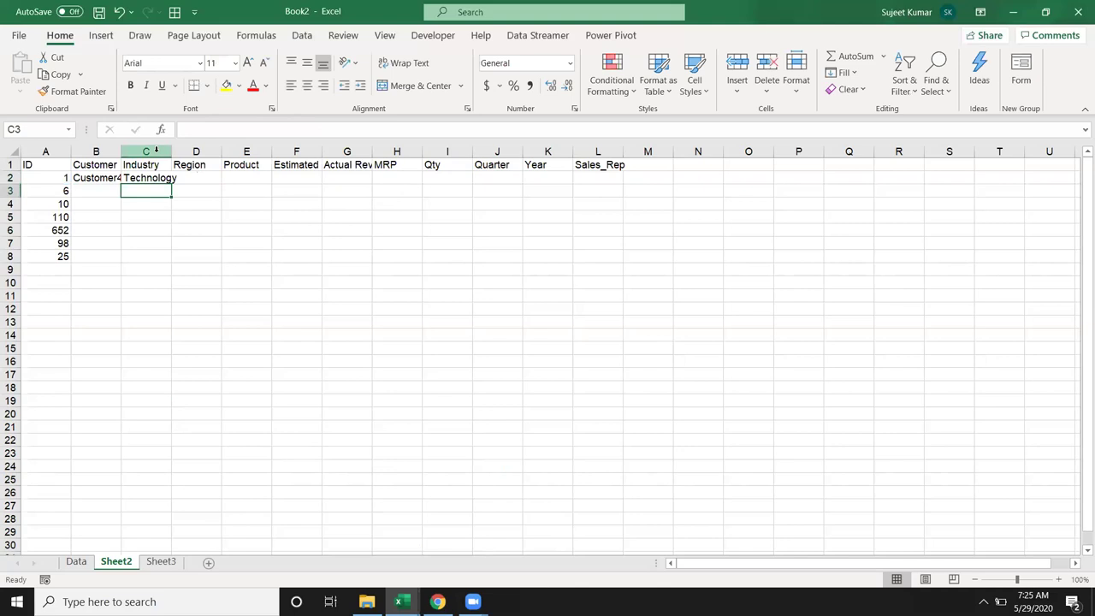
key("Up")
key("Right")
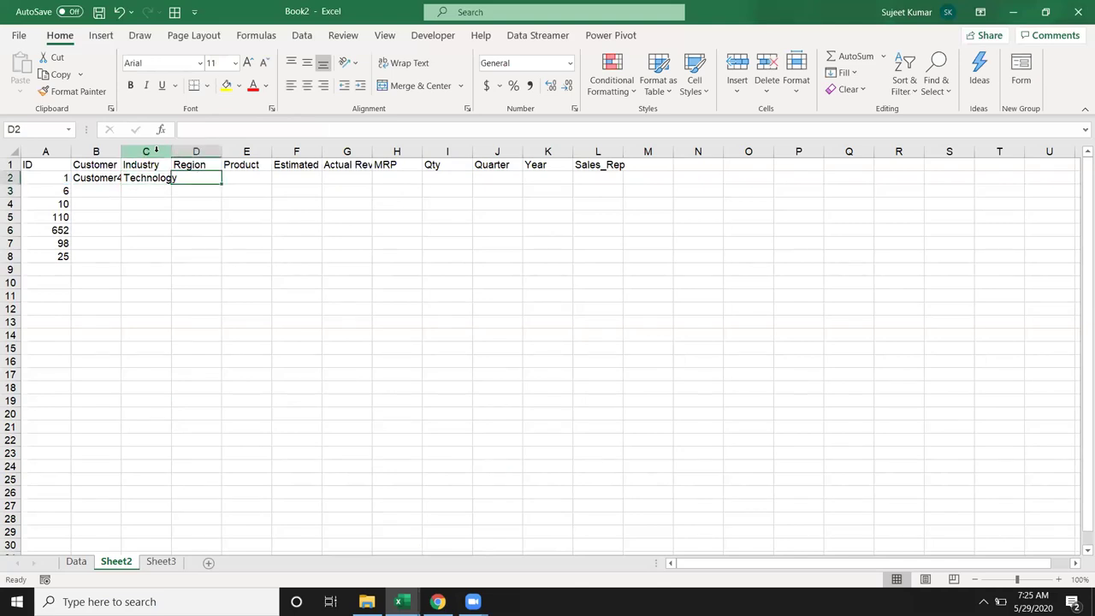
Enter a column-4 VLOOKUP of A2 against Data!A:L in D2
type("=vl")
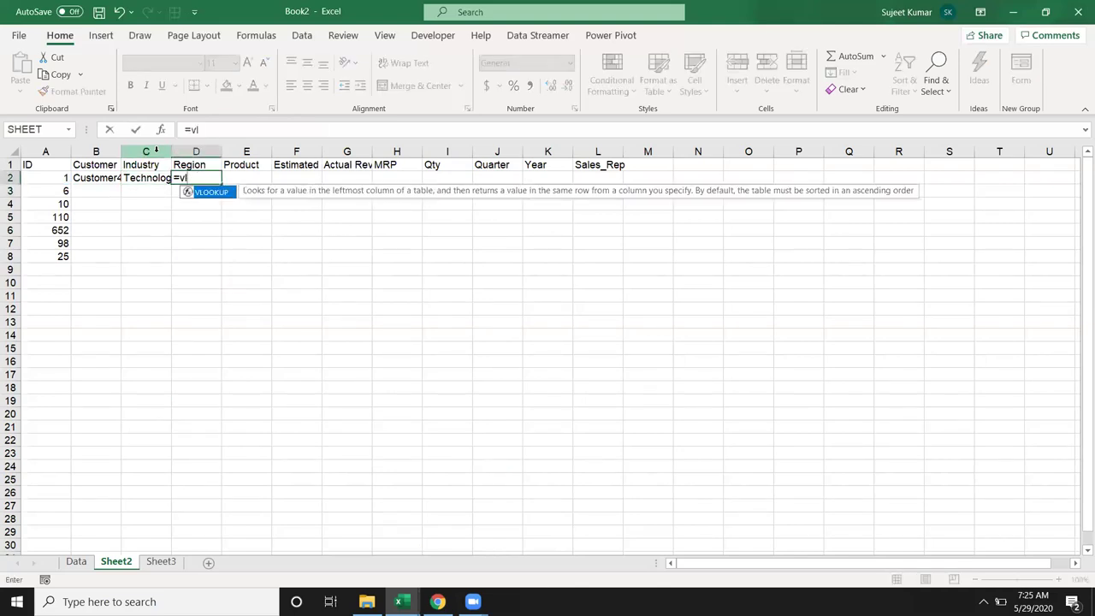
key("Tab")
left_click(52, 179)
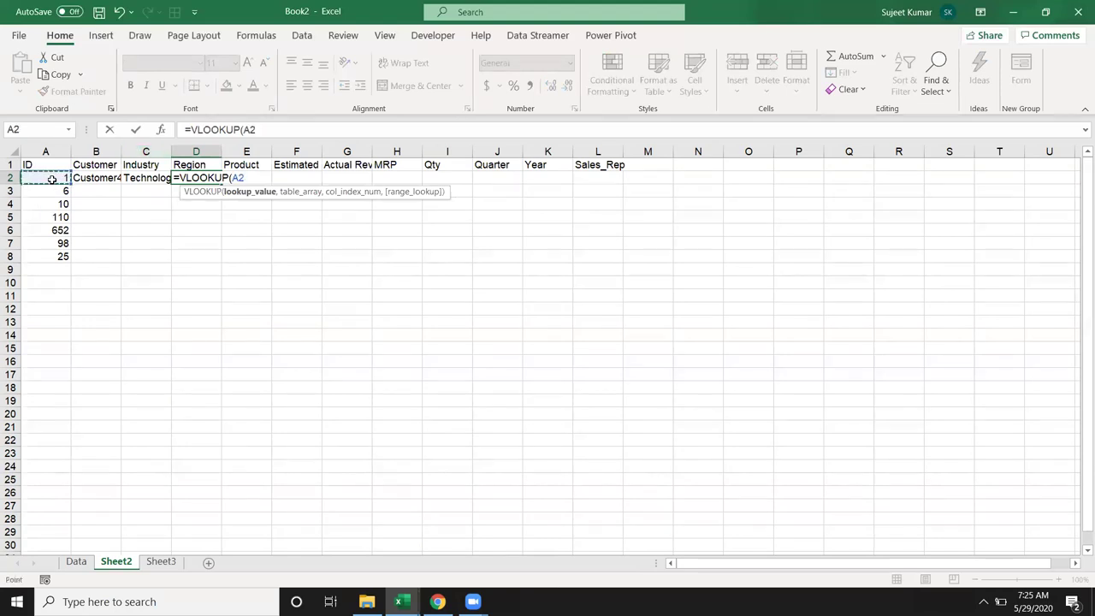
type(",")
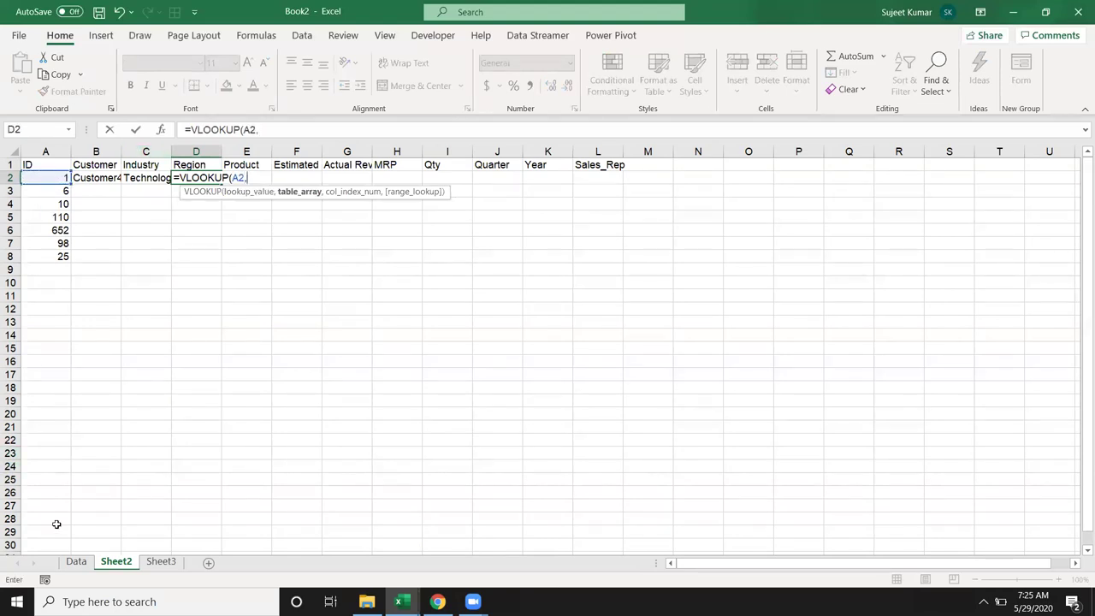
left_click(76, 562)
left_click_drag(44, 151, 592, 163)
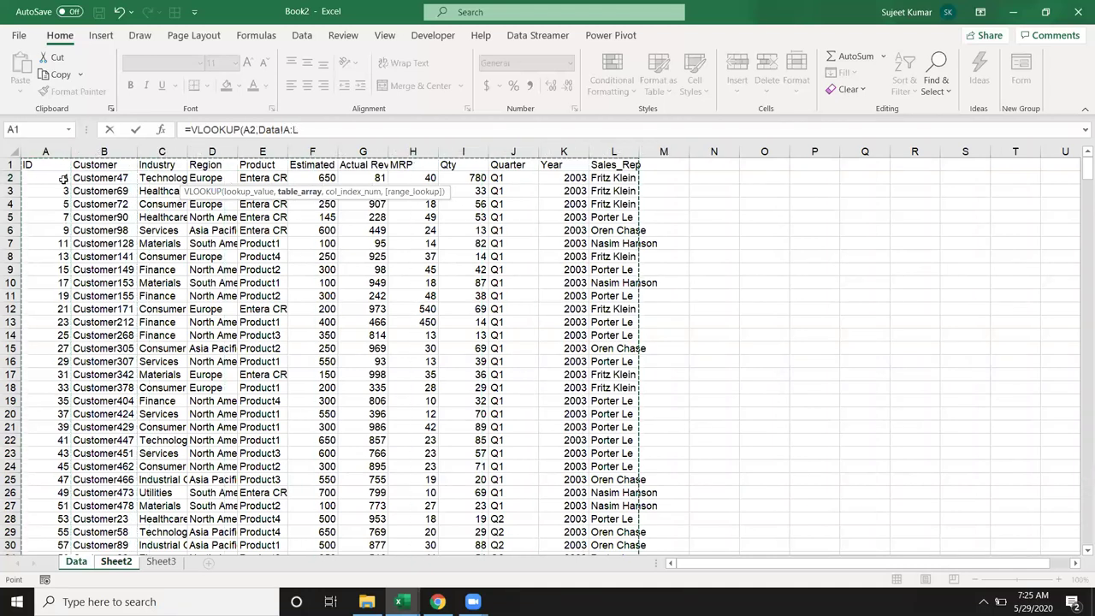
type("4,0")
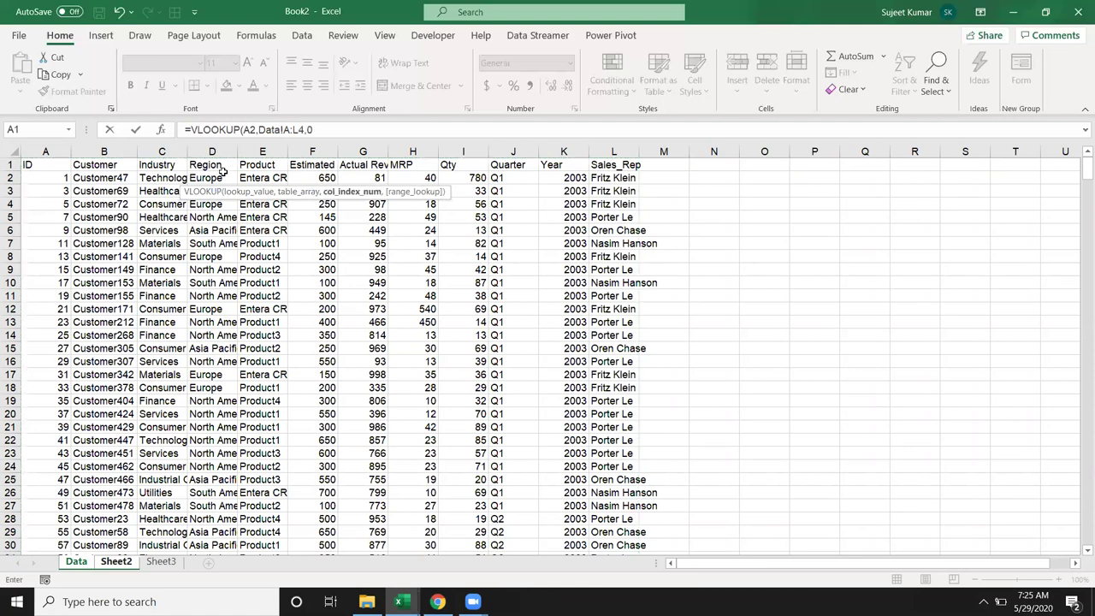
key("Return")
Add the missing comma to D2's formula so it shows Europe
left_click(221, 177)
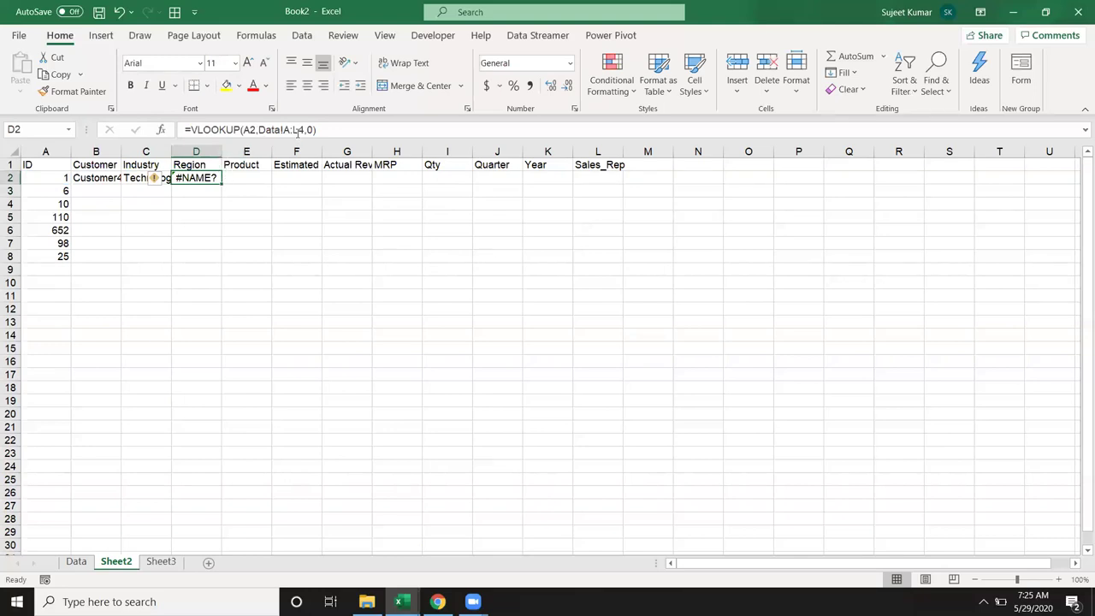
left_click(299, 130)
type(",")
key("Return")
key("Up")
key("Right")
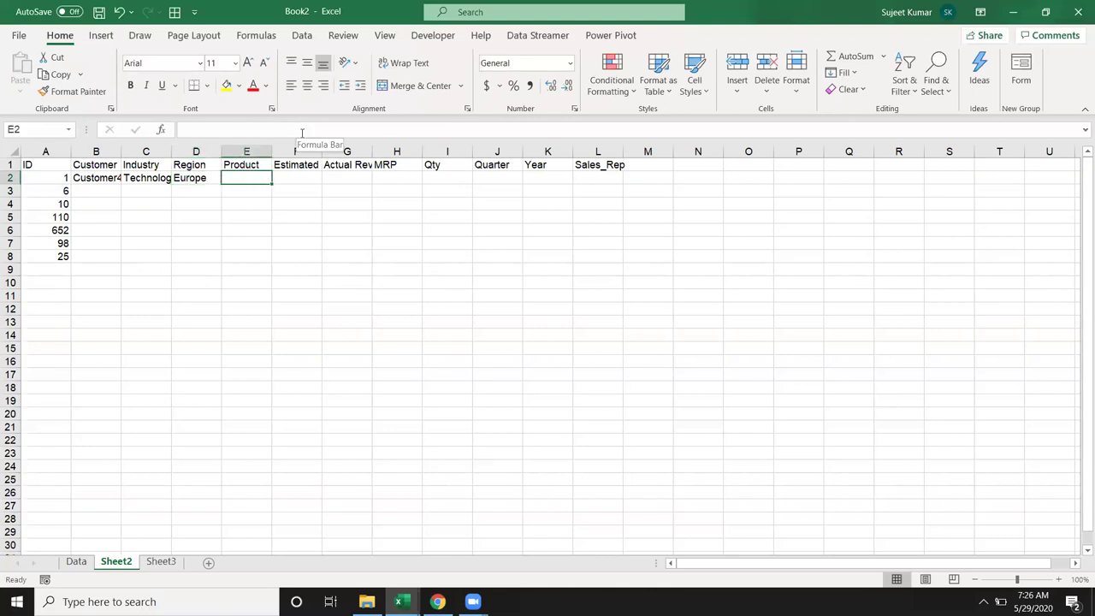
Change D2's formula to =VLOOKUP($A2,Data!$A:$L,4,0), locking the ID column and table
key("shift+Right")
key("shift+Right")
key("shift+Right")
key("shift+Right")
key("shift+Right")
key("shift+Right")
key("shift+Right")
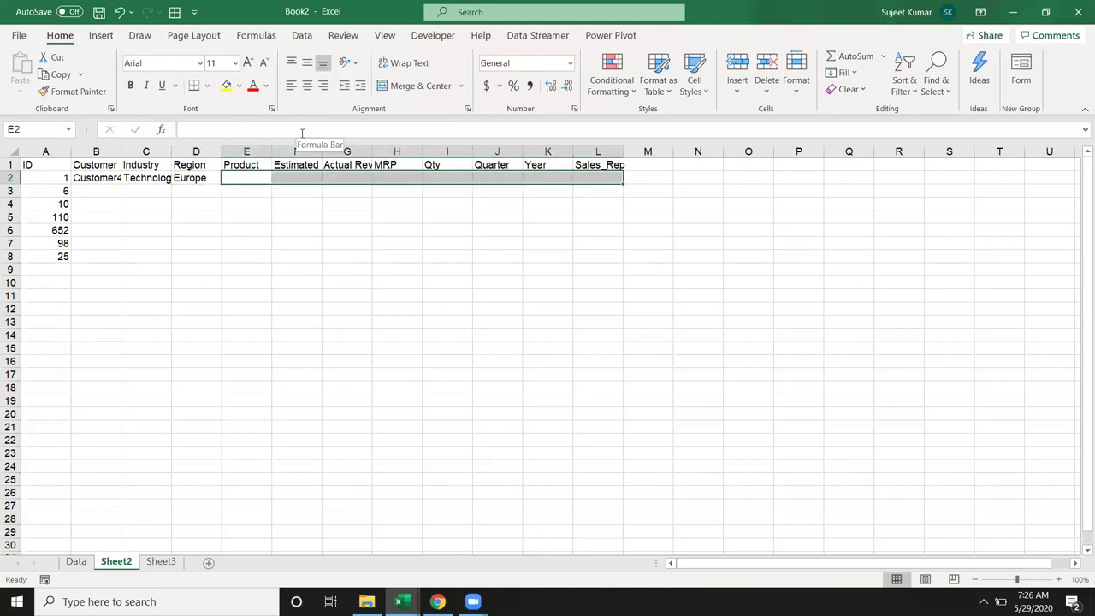
key("Up")
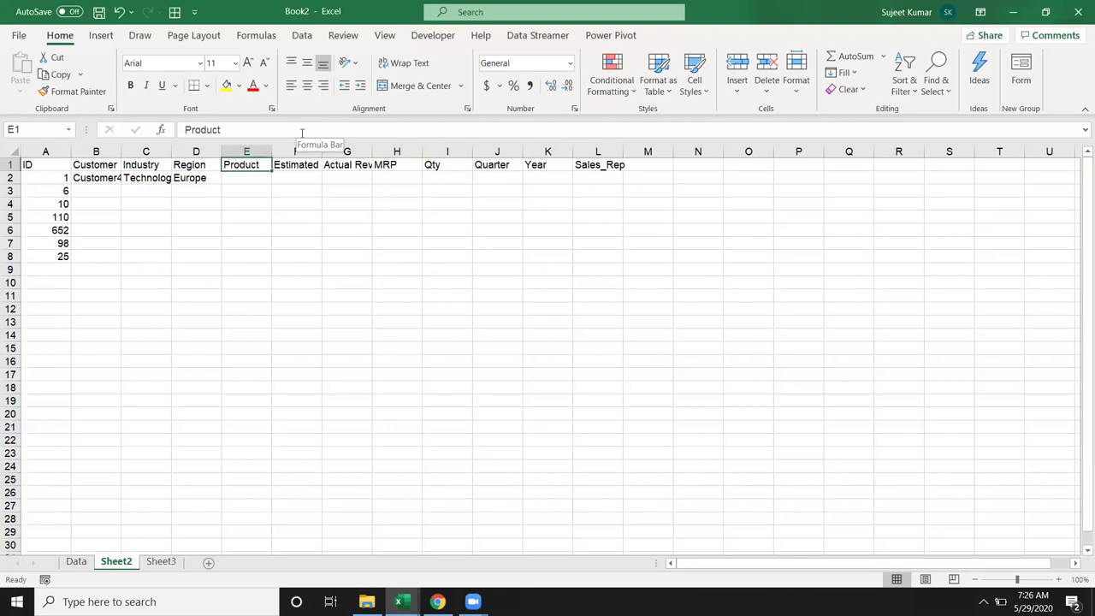
key("Down")
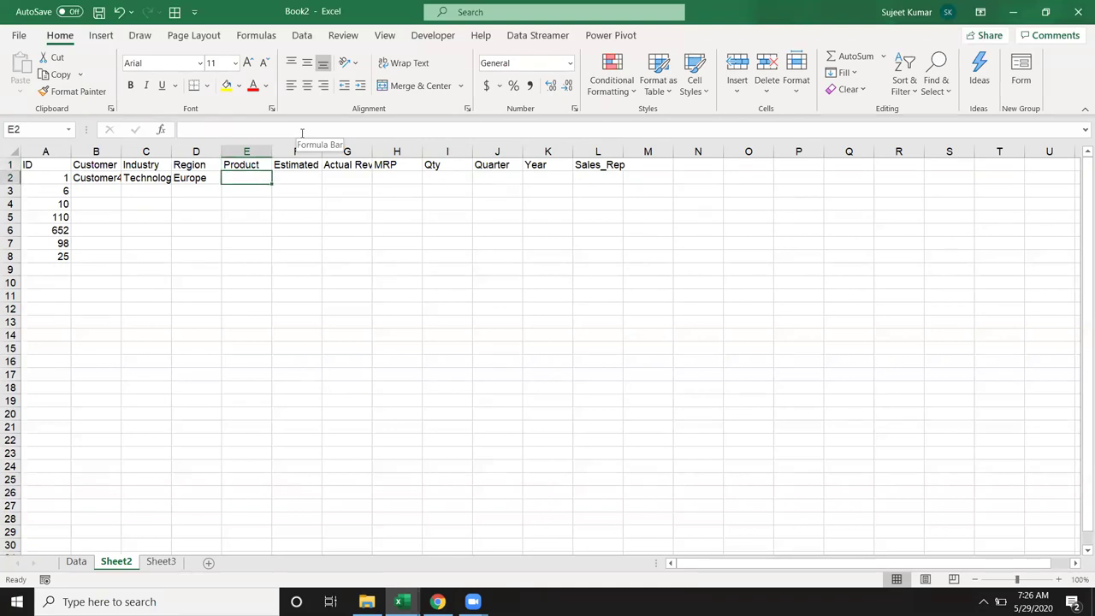
key("Left")
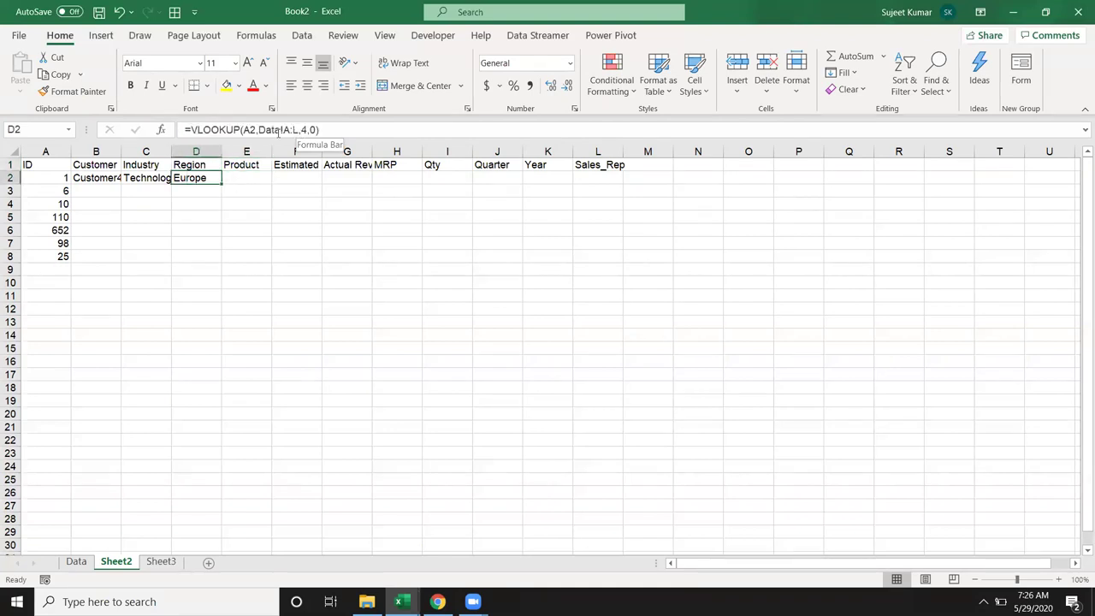
left_click(245, 129)
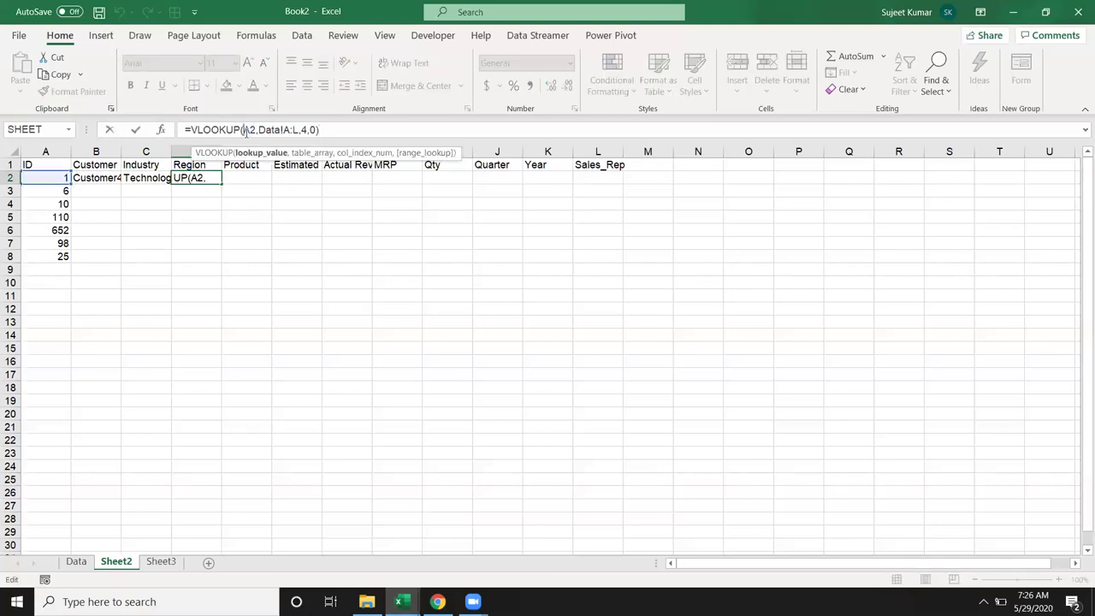
type("$")
left_click(300, 129)
key("F4")
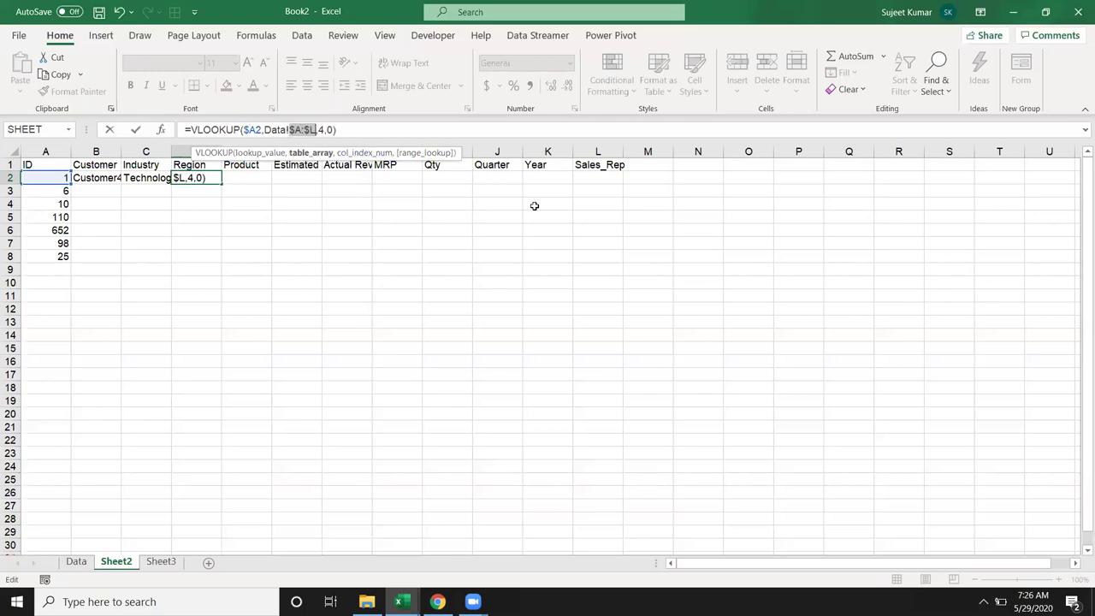
key("ctrl+Return")
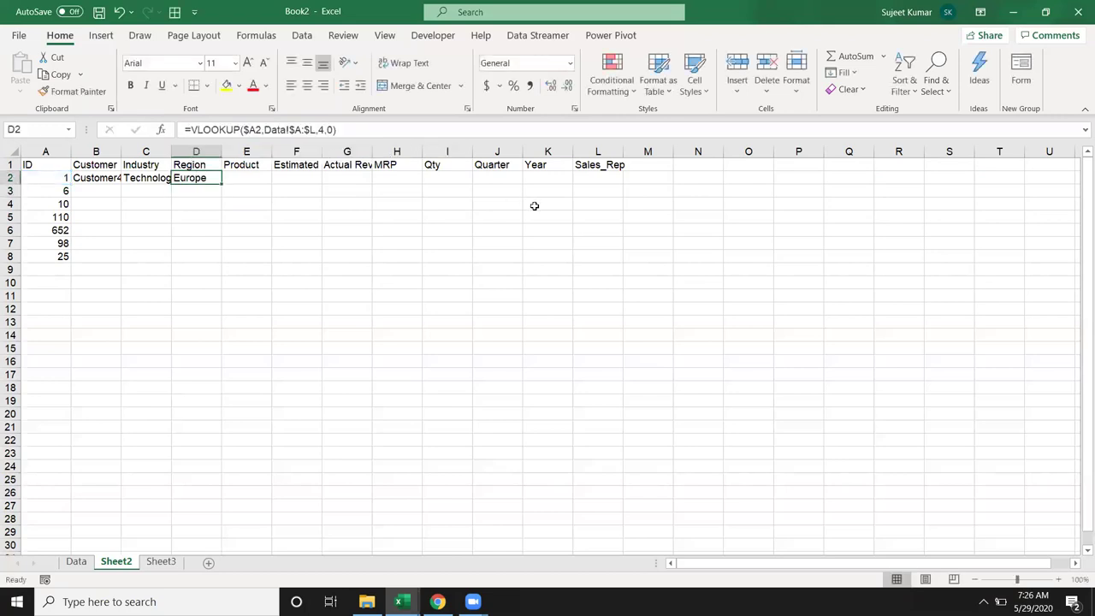
Review the $ anchoring the ID column in D2's formula, leaving it unchanged
left_click(254, 129)
left_click_drag(256, 129, 243, 129)
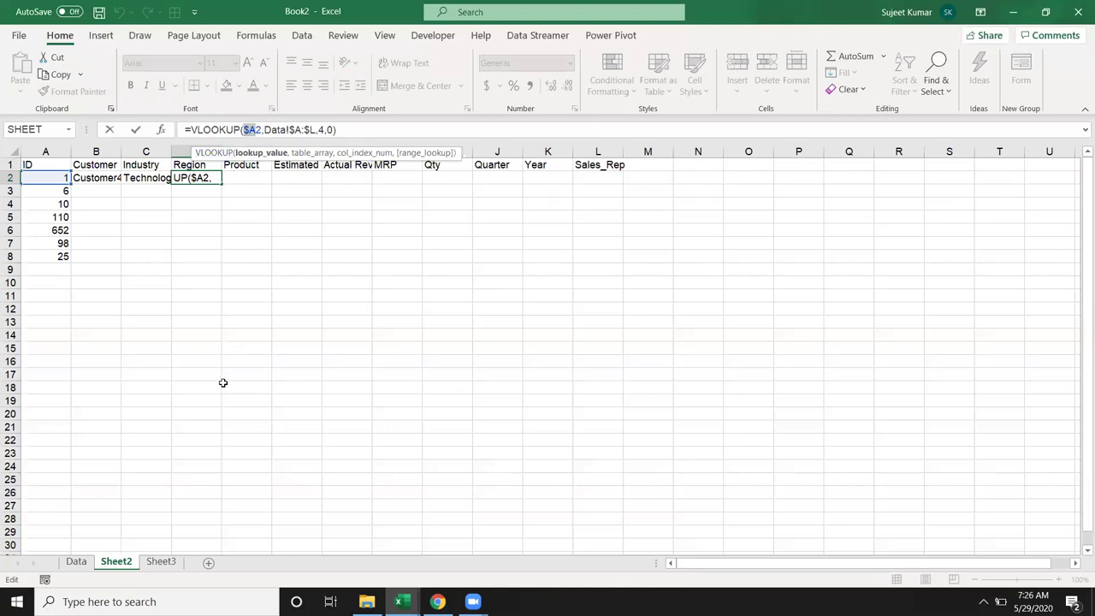
key("Escape")
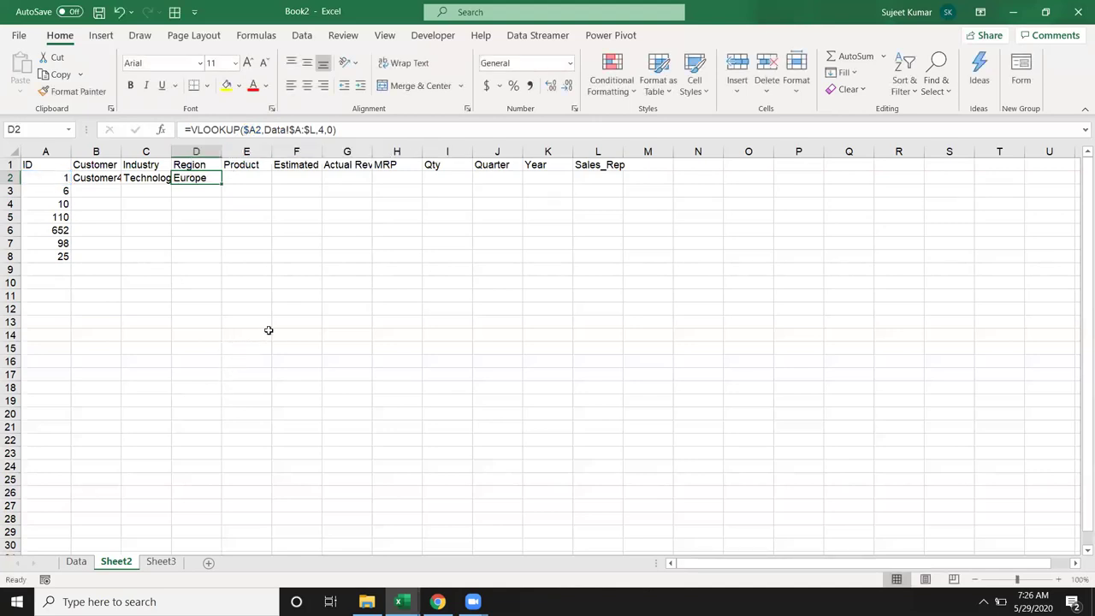
Copy D2's lookup formula across row 2 to L2
left_click(602, 178, "shift")
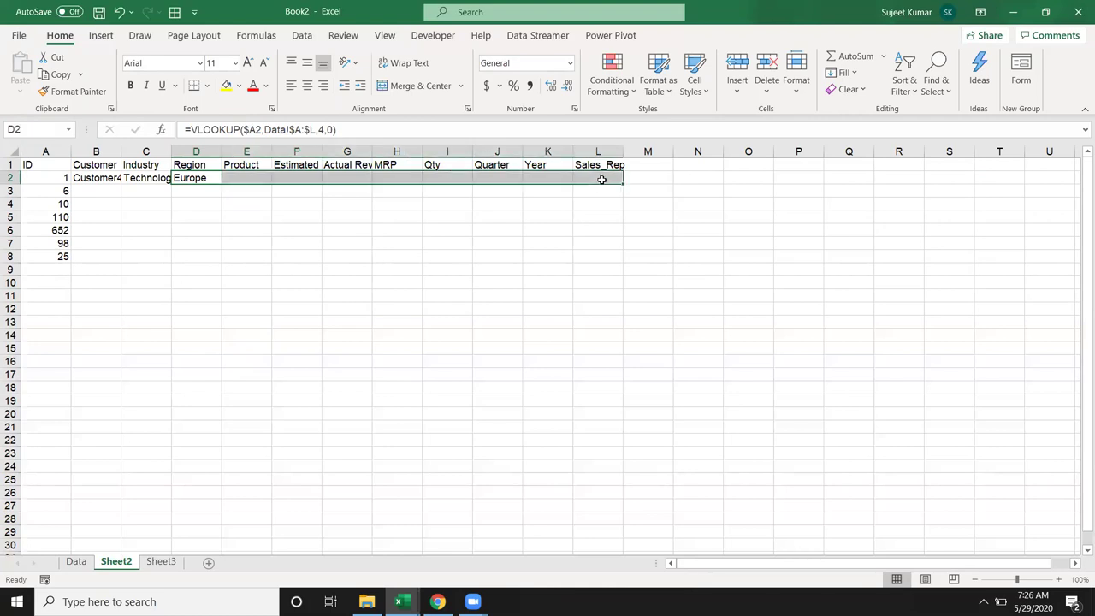
key("ctrl+r")
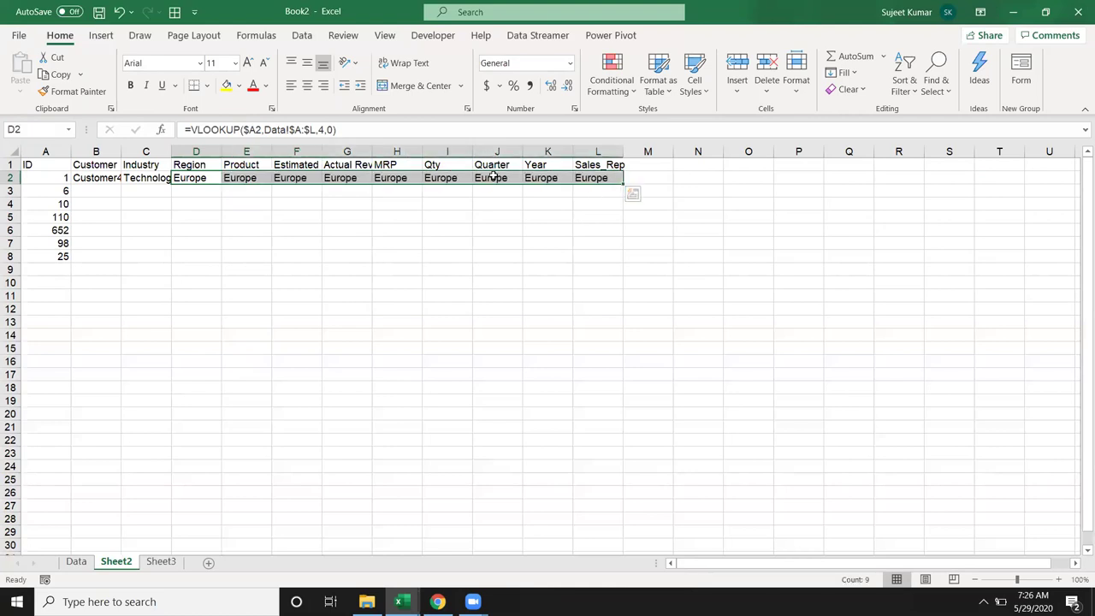
key("shift+BackSpace")
key("Right")
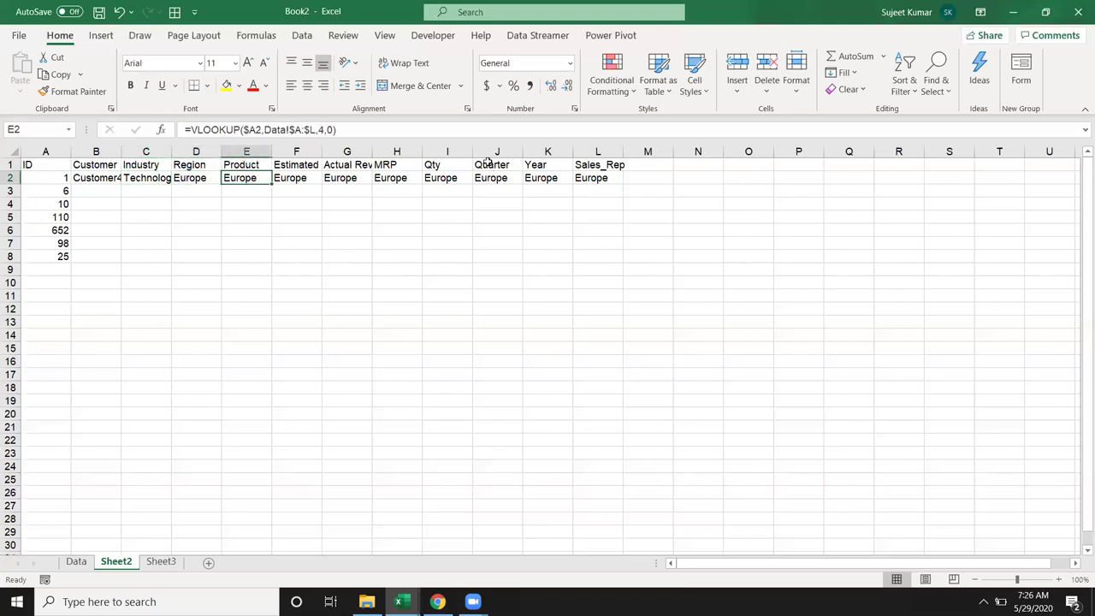
Change the column index in E2, F2 and G2 to 5, 6 and 7
left_click(323, 129)
key("BackSpace")
type("5")
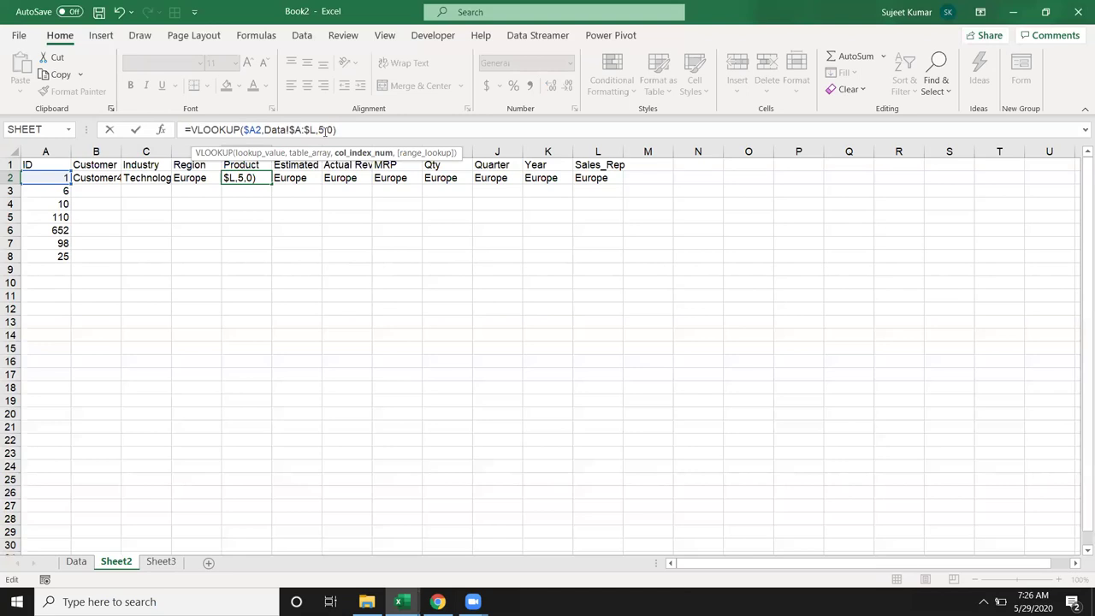
key("Tab")
left_click(330, 130)
key("BackSpace")
type("6")
key("Tab")
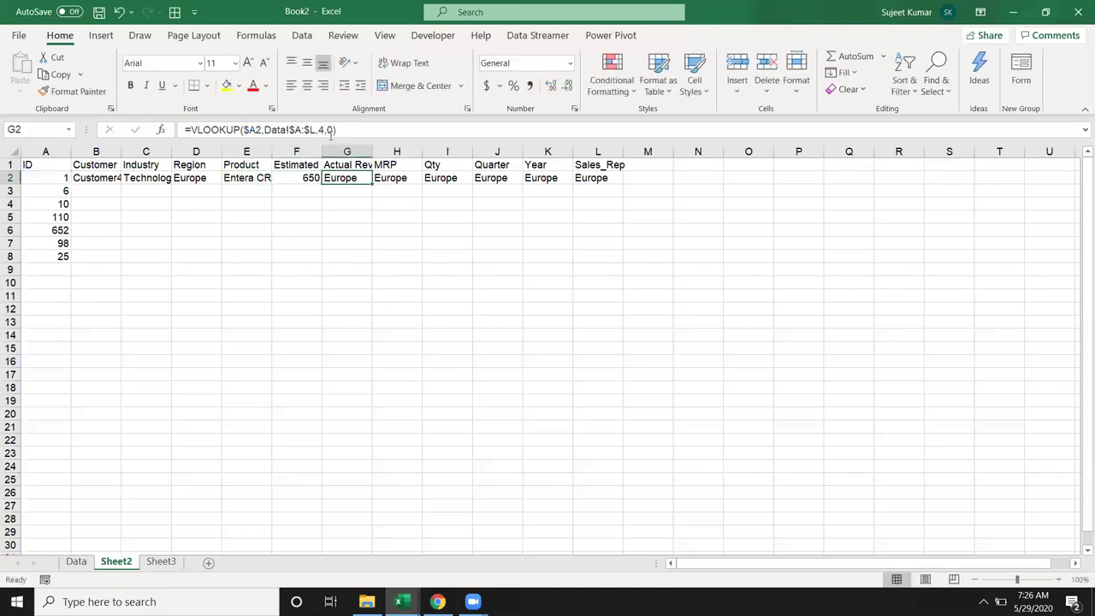
left_click(321, 129)
key("BackSpace")
type("7")
key("Return")
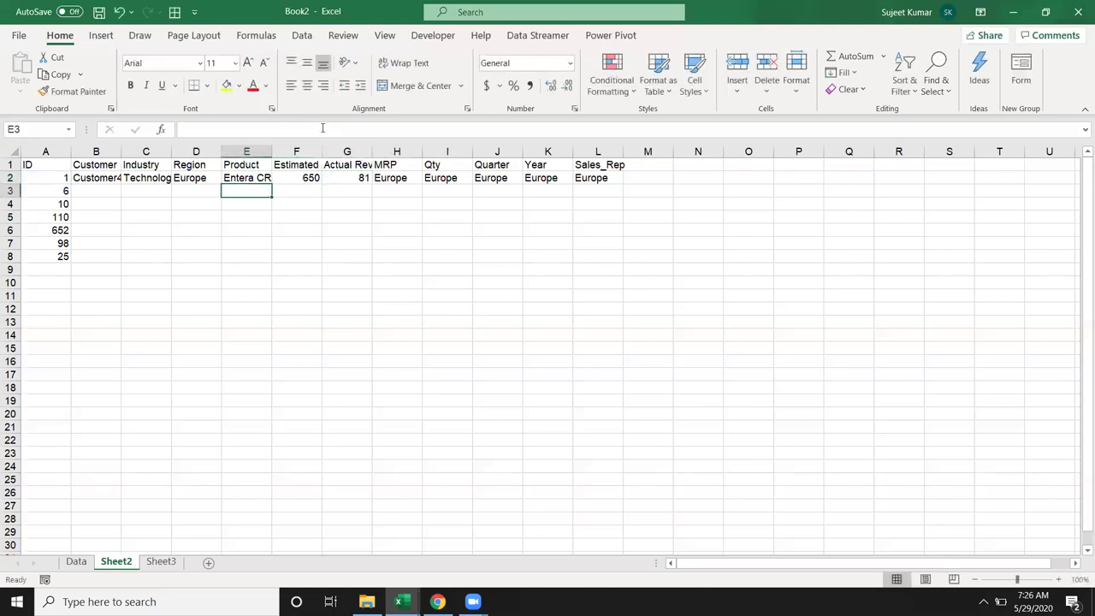
Count the Data sheet's header columns, then set H2's column index to 8
left_click(76, 562)
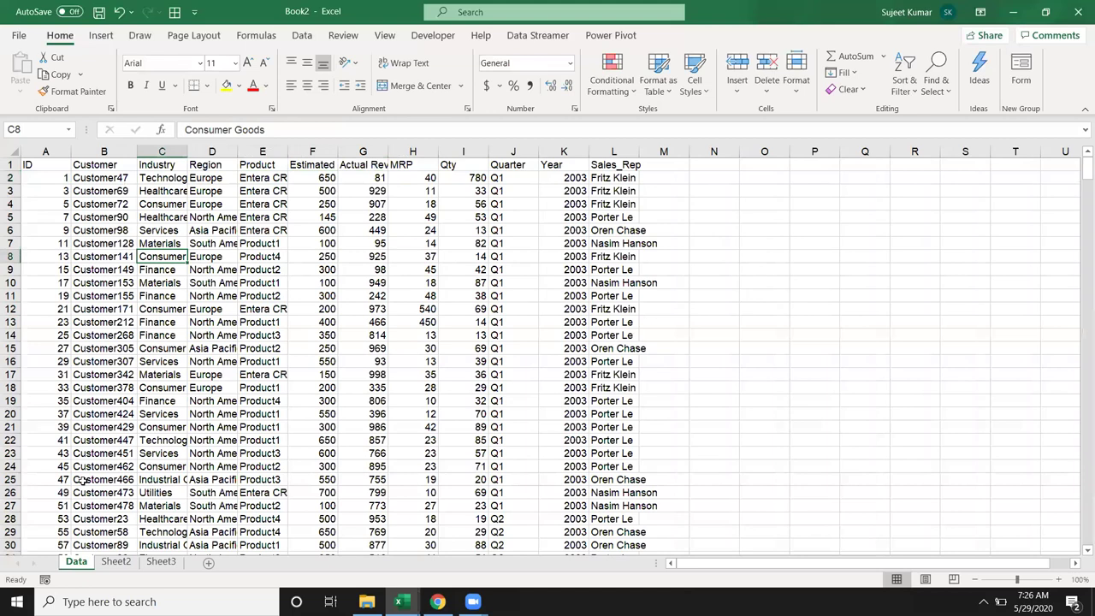
left_click(109, 161)
left_click_drag(110, 161, 585, 165)
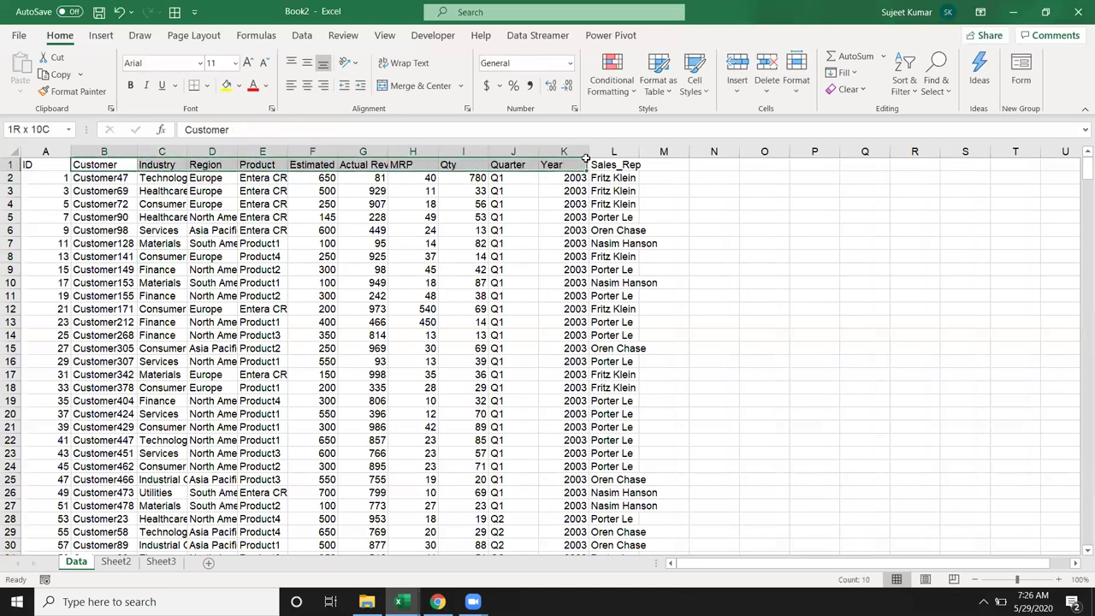
left_click(115, 562)
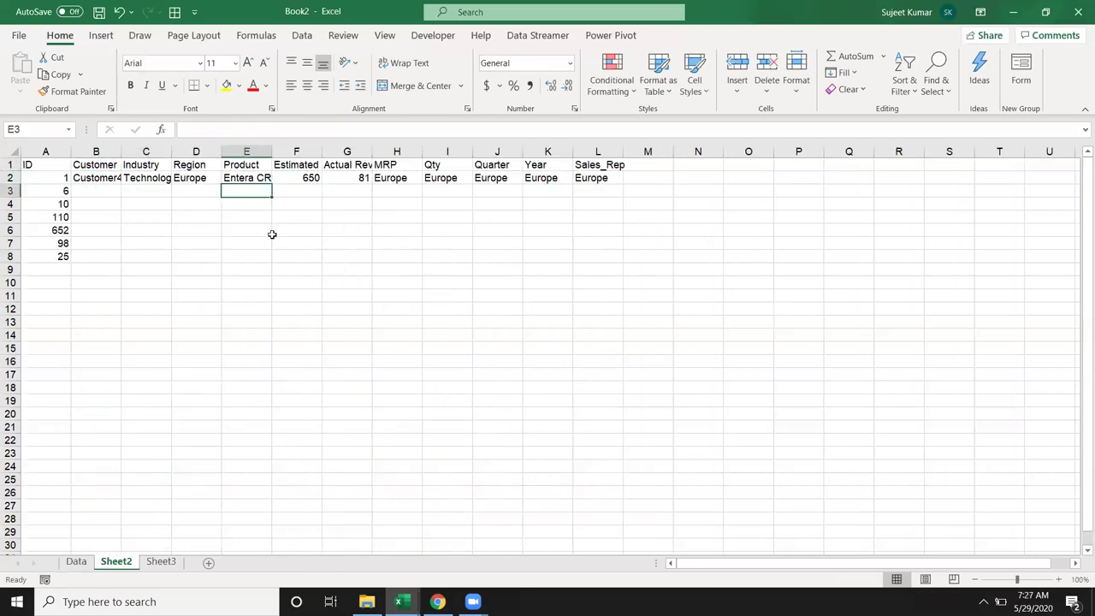
left_click(387, 177)
left_click(324, 129)
key("BackSpace")
type("8")
key("Tab")
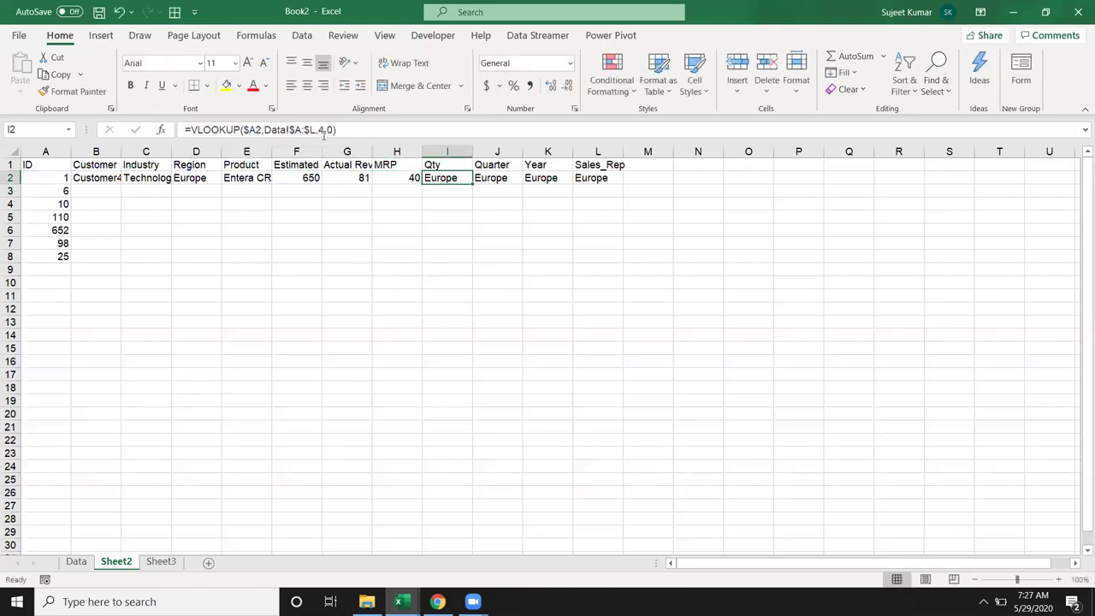
Set the column index to 5 in I2 for Qty and 10 in J2 for Quarter
left_click(324, 131)
key("BackSpace")
type("5")
key("Tab")
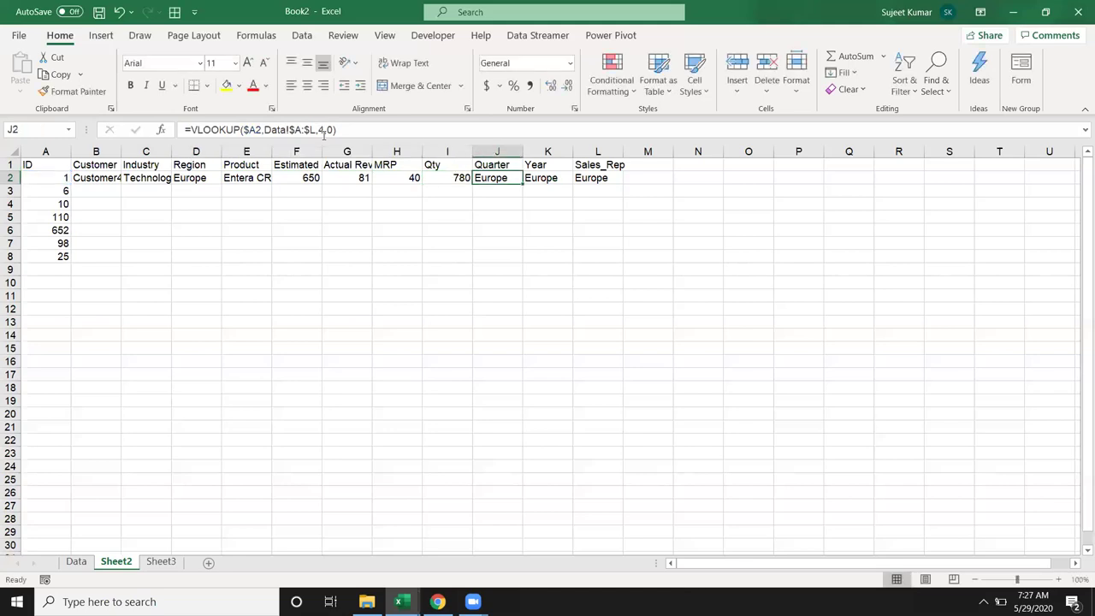
left_click(326, 130)
key("BackSpace")
type("10")
key("Tab")
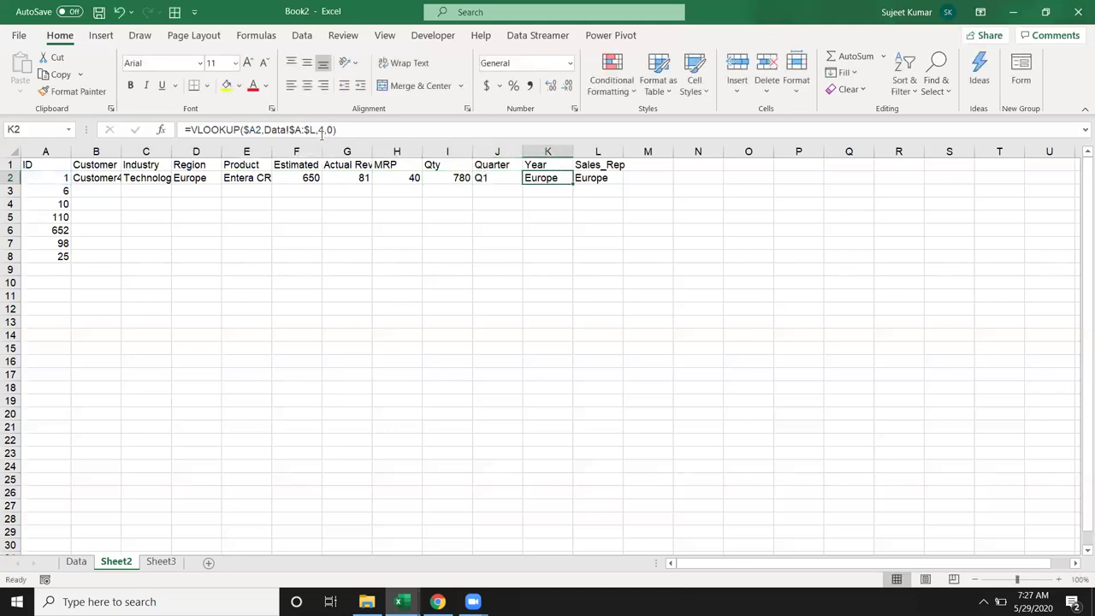
Set the column index to 11 in K2 for Year and 12 in L2 for Sales_Rep
left_click(327, 130)
key("BackSpace")
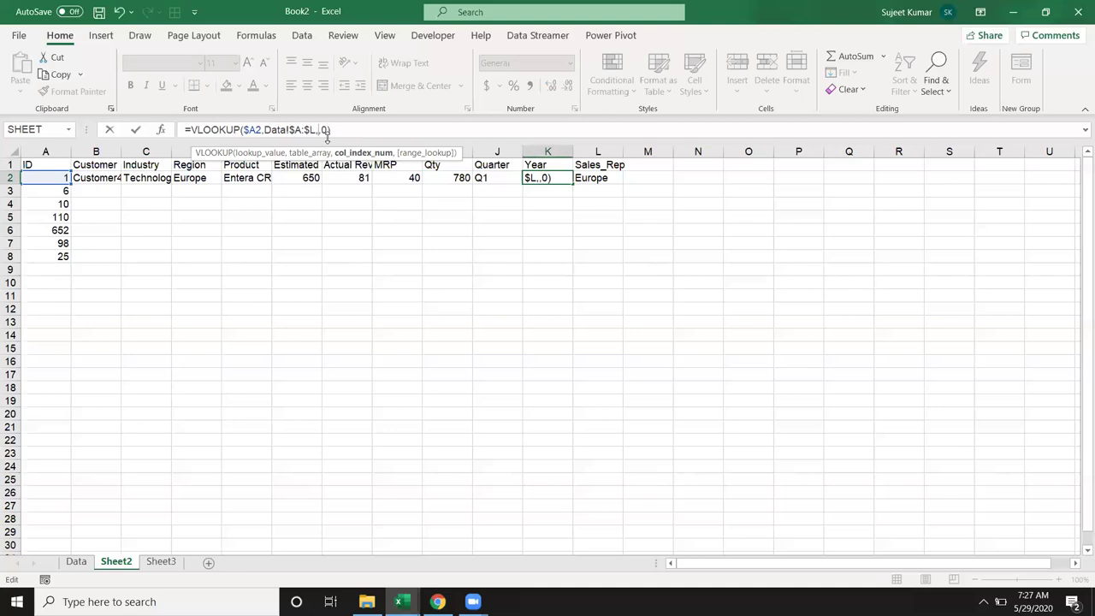
type("11")
key("Tab")
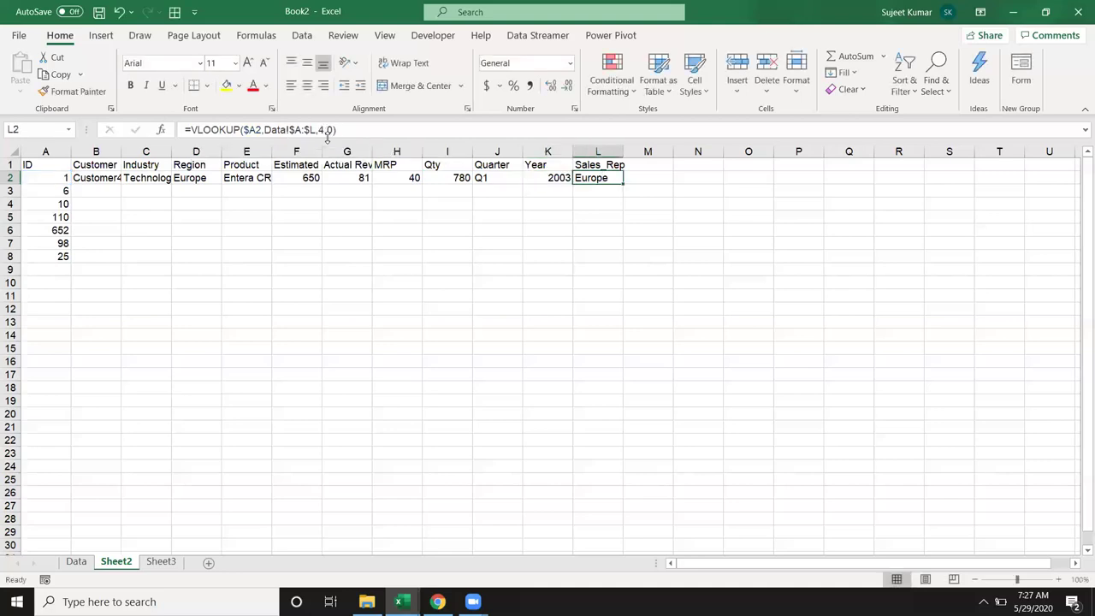
left_click(325, 130)
key("BackSpace")
type("12")
key("Return")
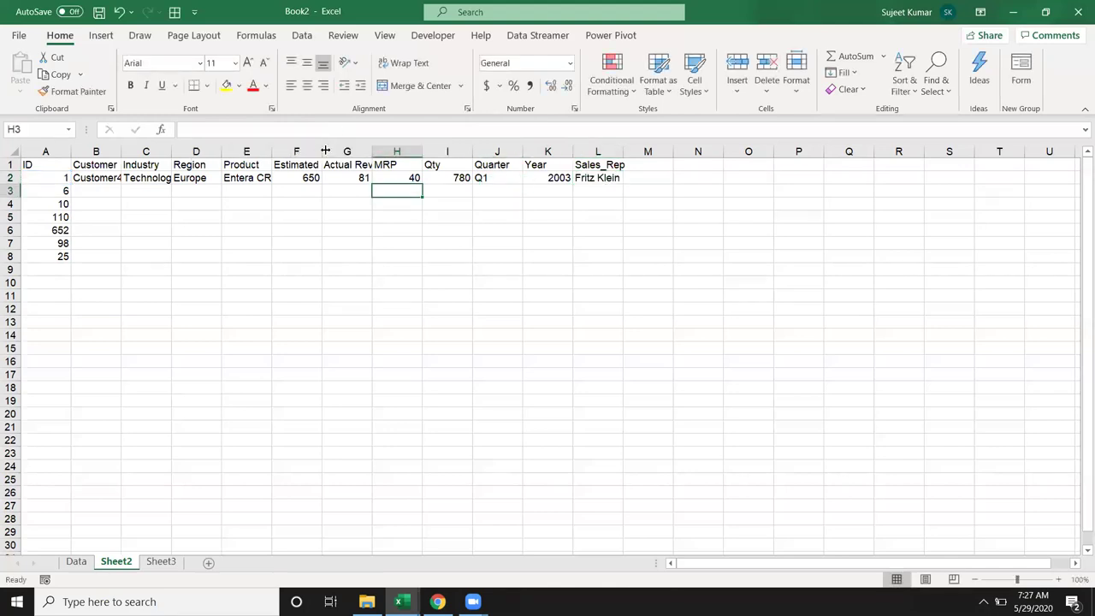
left_click(89, 188)
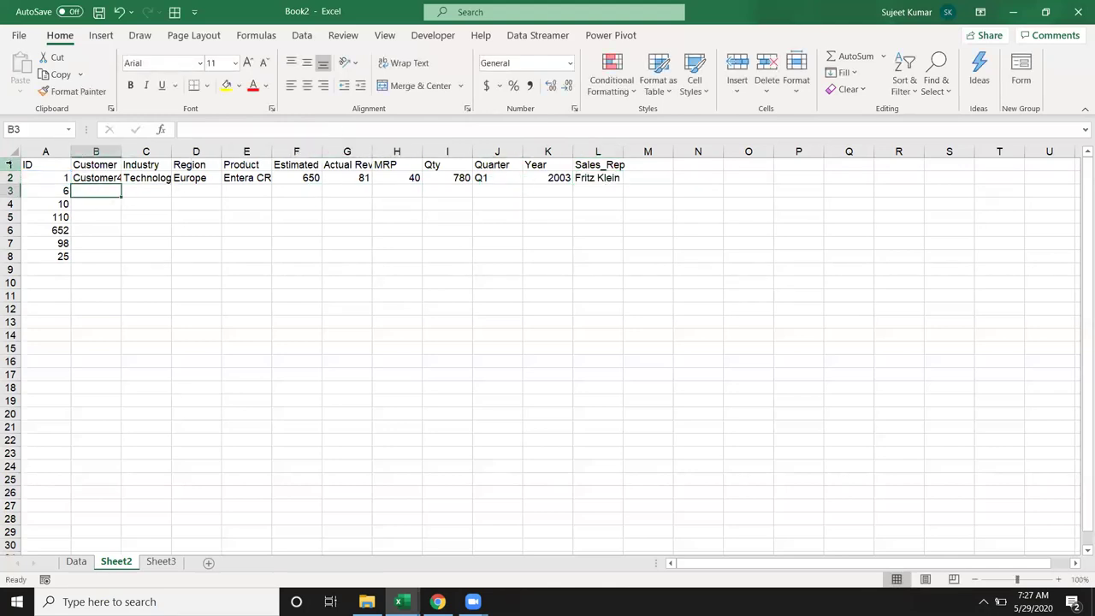
Insert a blank row above Sheet2's header row
left_click(9, 165)
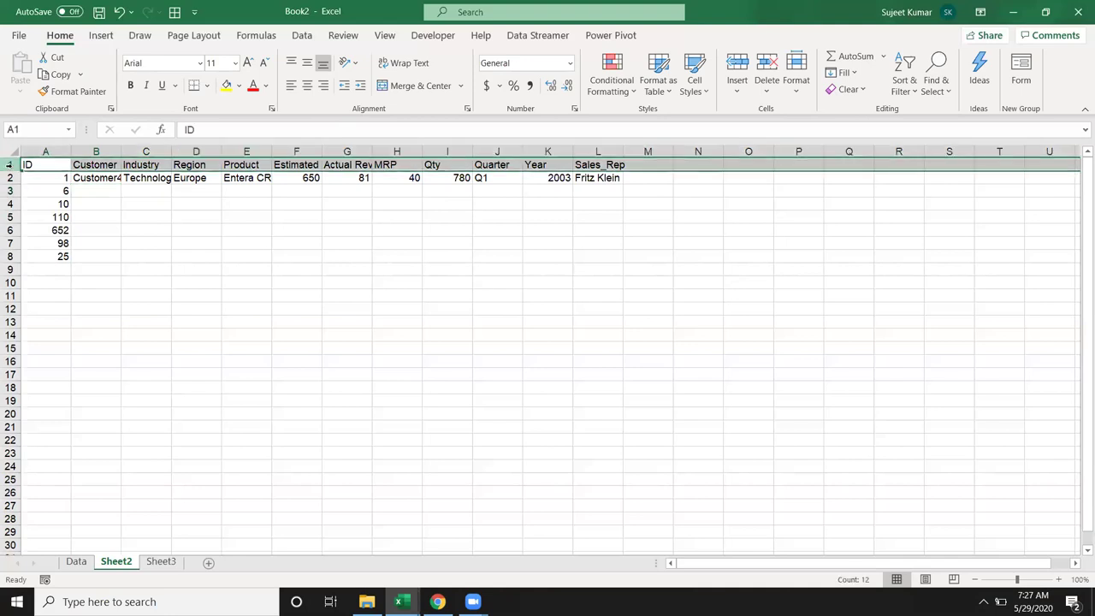
key("ctrl+shift+plus")
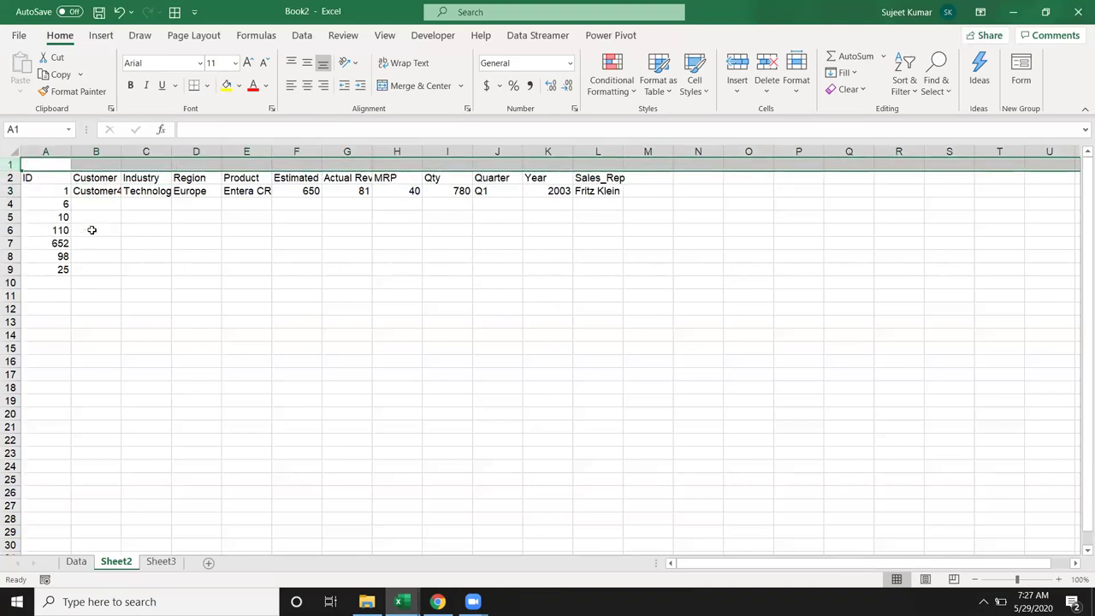
left_click(98, 223)
Number B1 through L1 from 2 to 12 by filling the series 2, 3 across
left_click(96, 166)
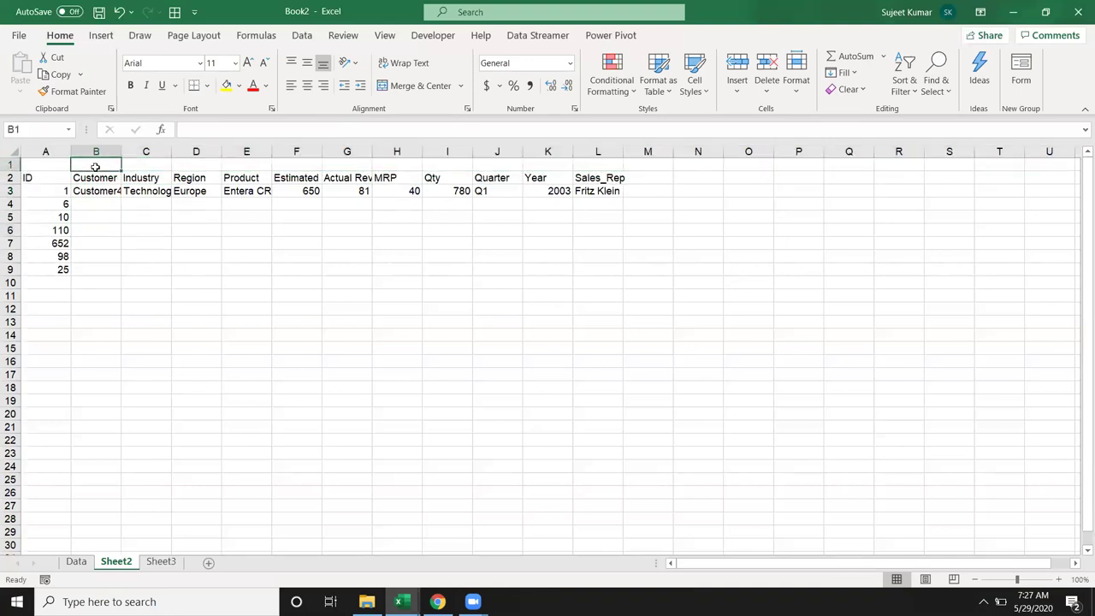
type("2")
key("Tab")
type("3")
key("Tab")
left_click_drag(96, 166, 600, 181)
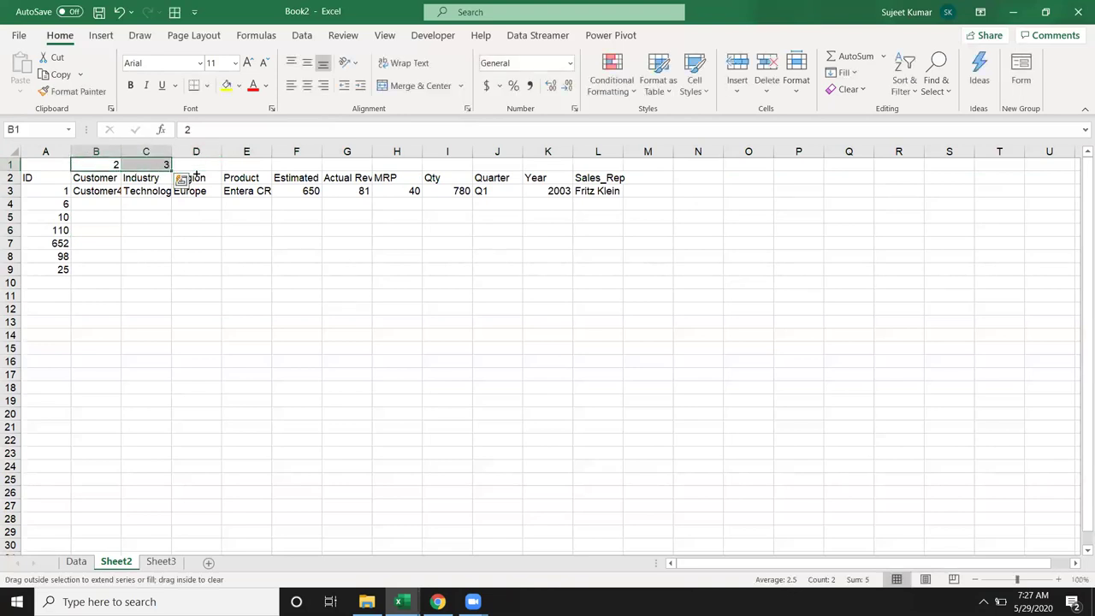
left_click(496, 282)
Compare against the Data sheet's header order and select B4
left_click(76, 561)
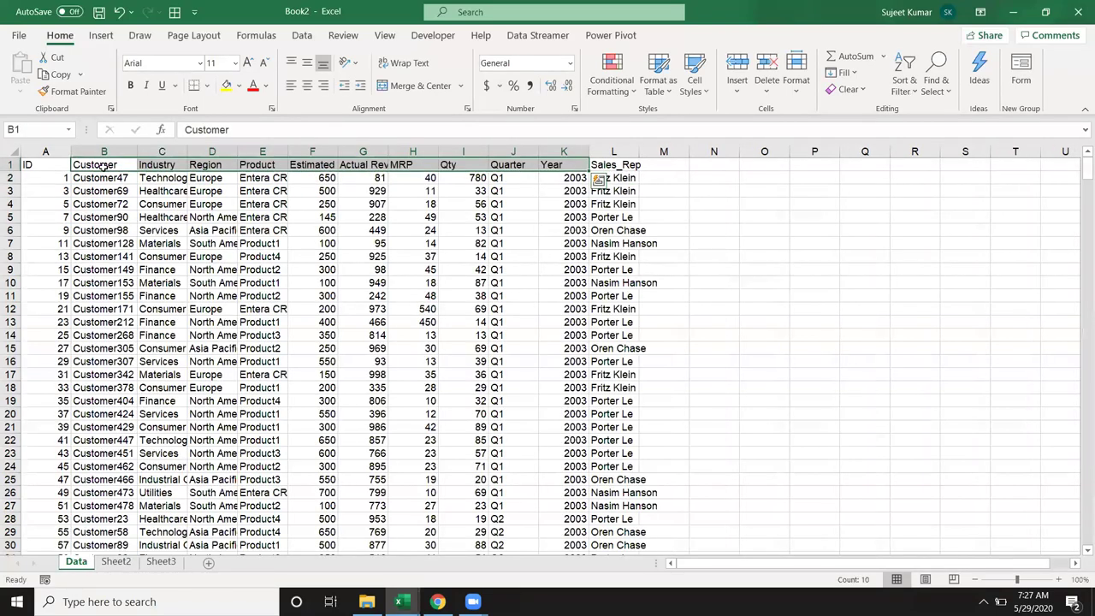
left_click(115, 561)
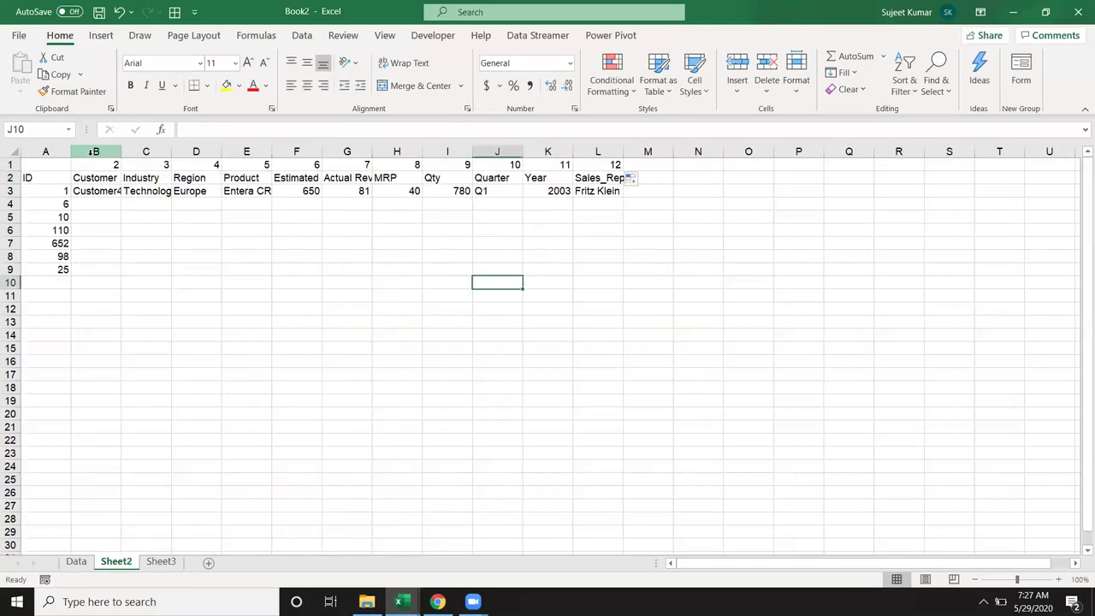
left_click(111, 206)
Enter =VLOOKUP(A4,Data!A:L,2,0) in B4 for ID 6
type("=vlookup(")
key("Left")
type(",")
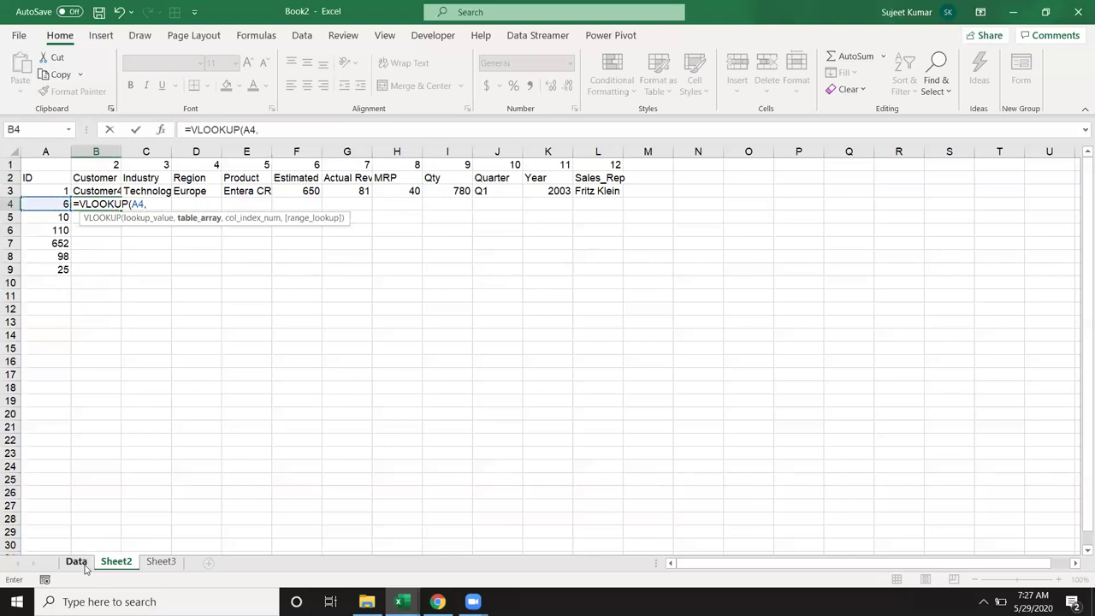
left_click(76, 561)
left_click_drag(104, 151, 45, 151)
left_click_drag(320, 160, 614, 158)
type(",2")
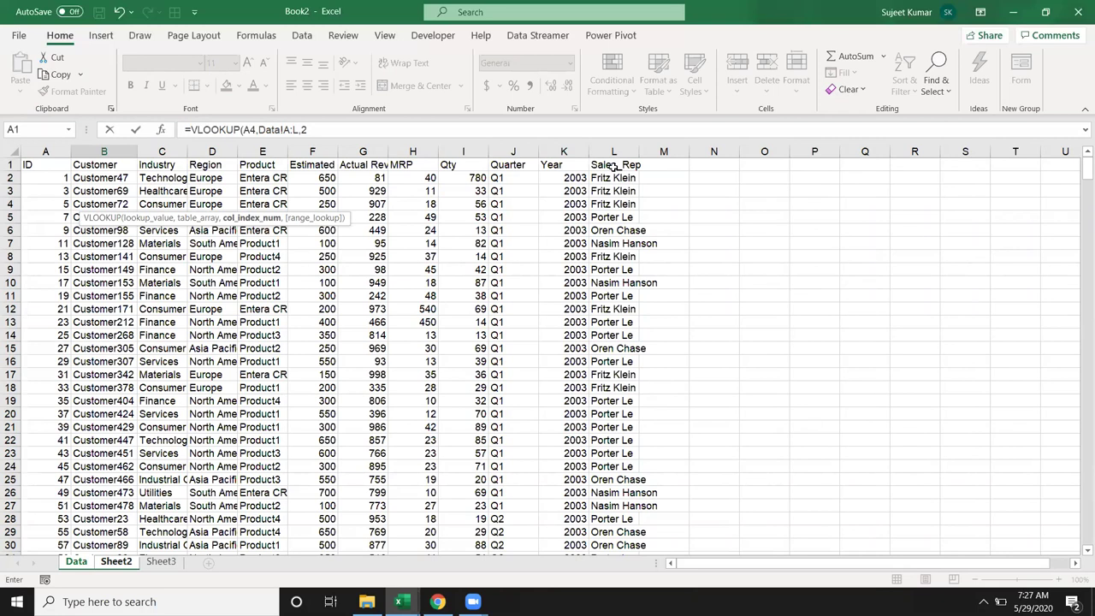
type(",0")
key("Return")
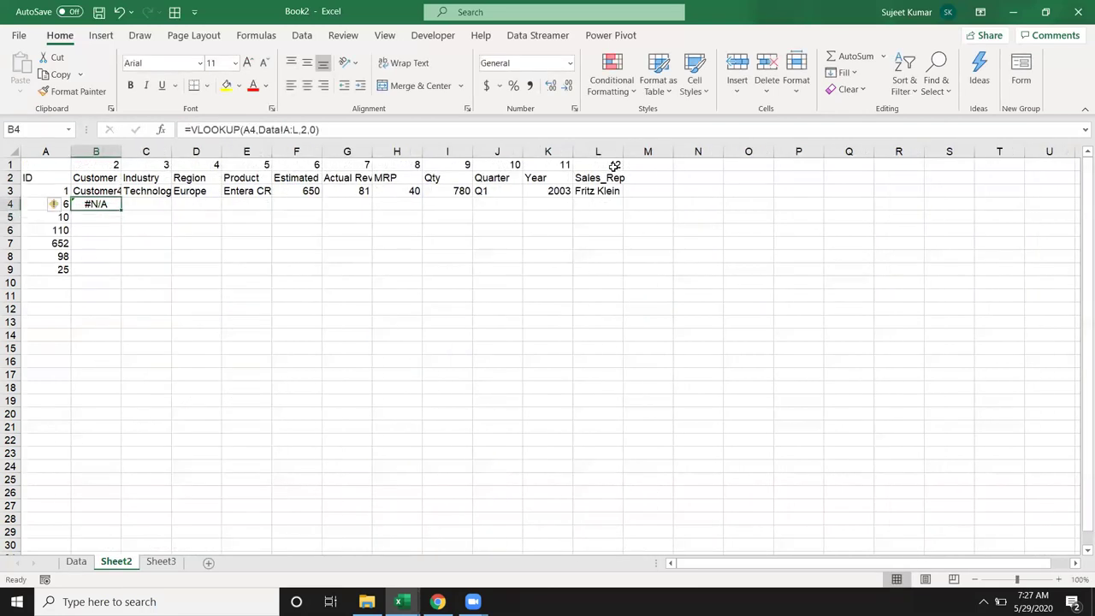
Recheck B4's formula, which returns #N/A, and view the Data sheet's IDs
left_click(293, 129)
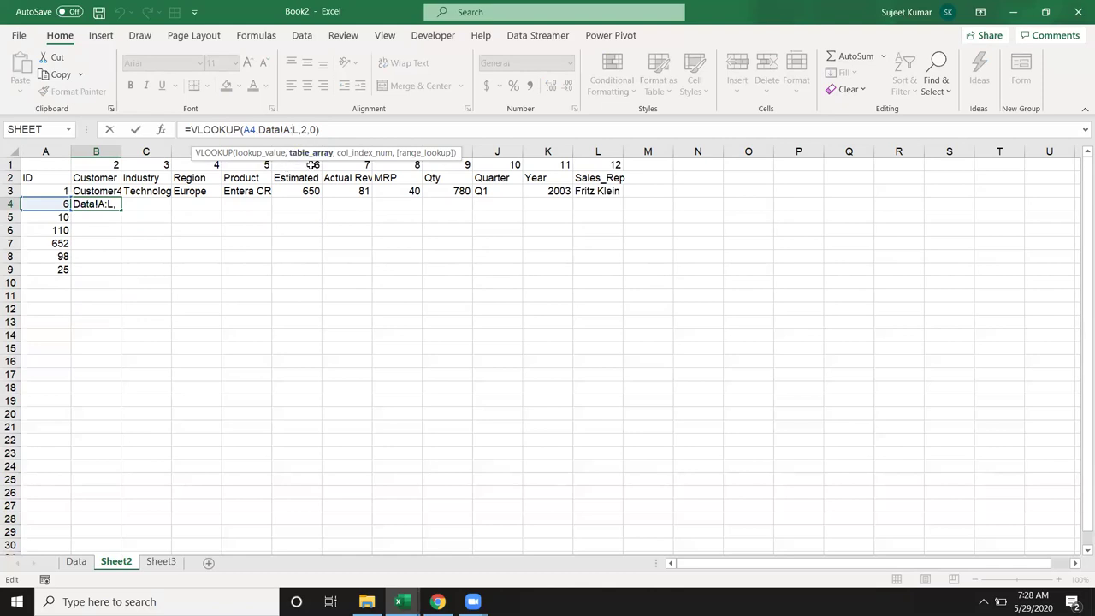
key("Return")
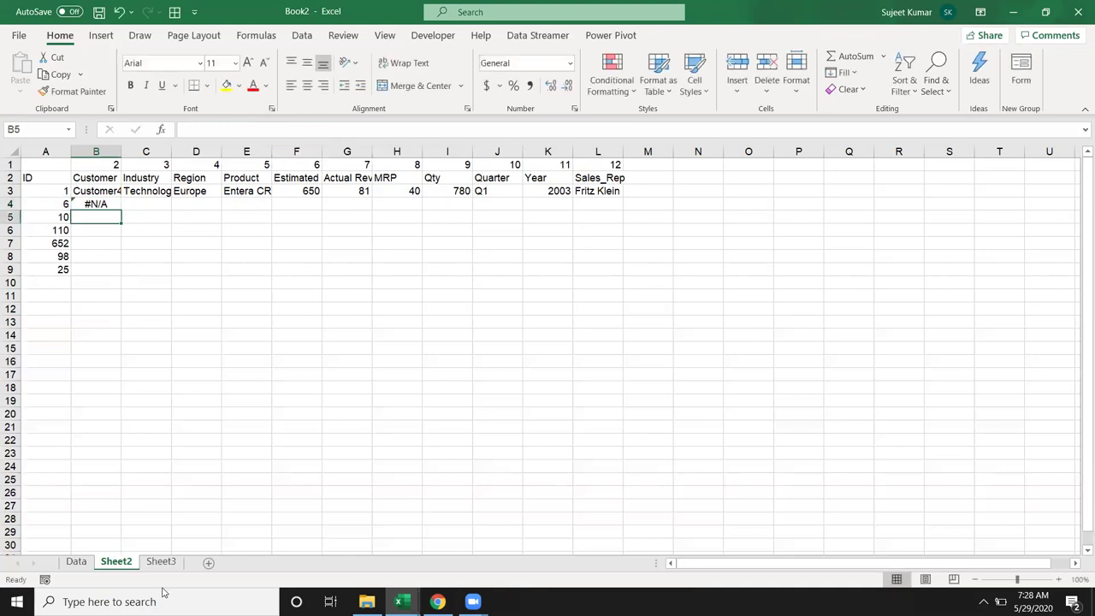
left_click(75, 561)
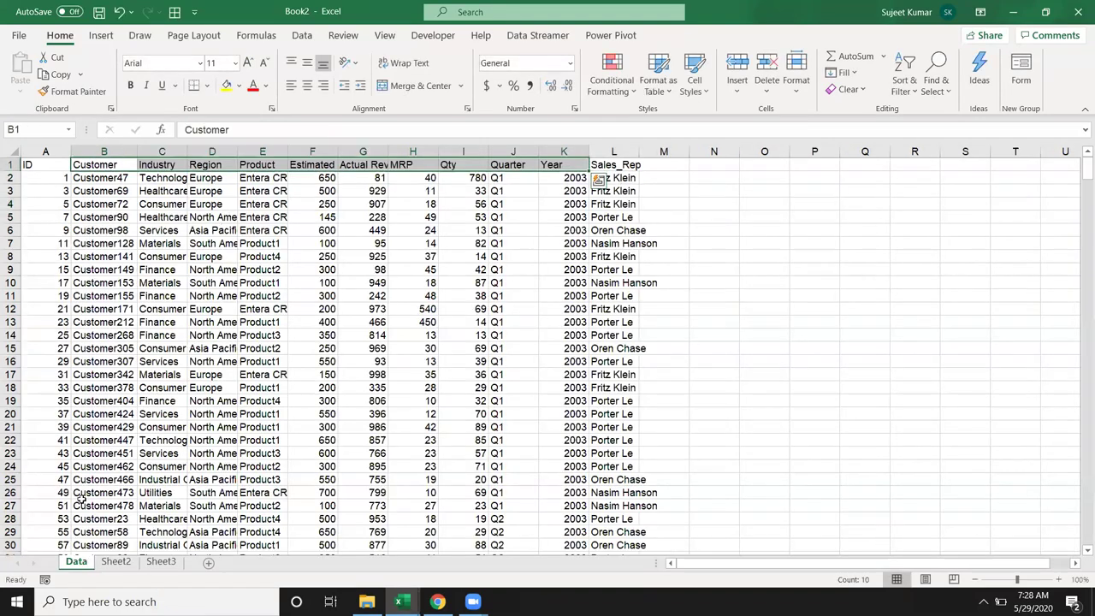
Refill the Data sheet's ID column as the series 1, 2, 3… and return to Sheet2
left_click(55, 181)
left_click(58, 191)
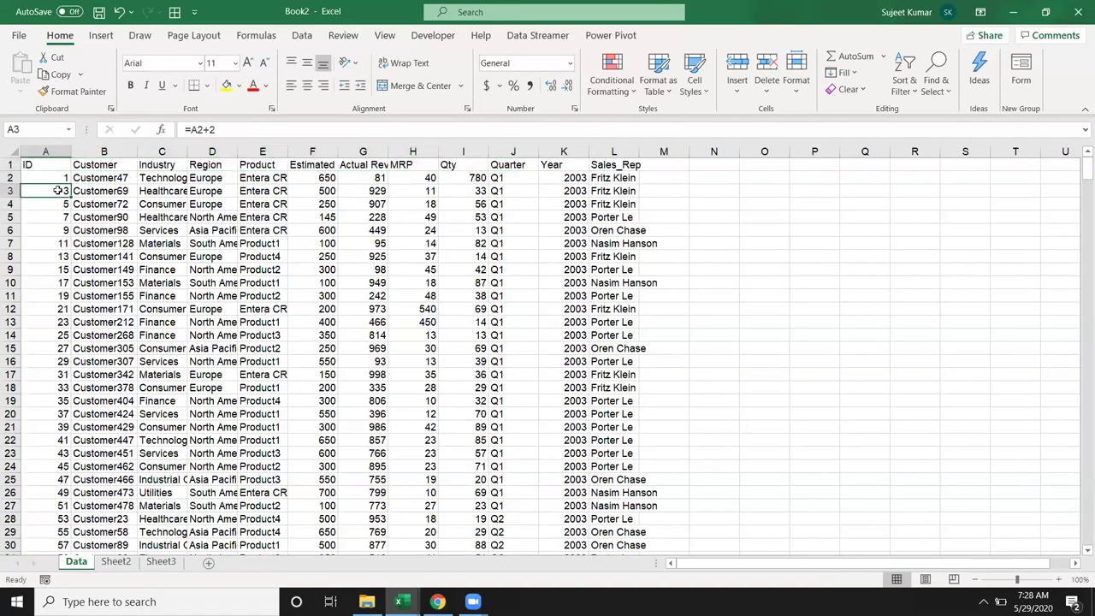
type("2")
key("Return")
left_click(62, 181)
left_click_drag(61, 182, 65, 193)
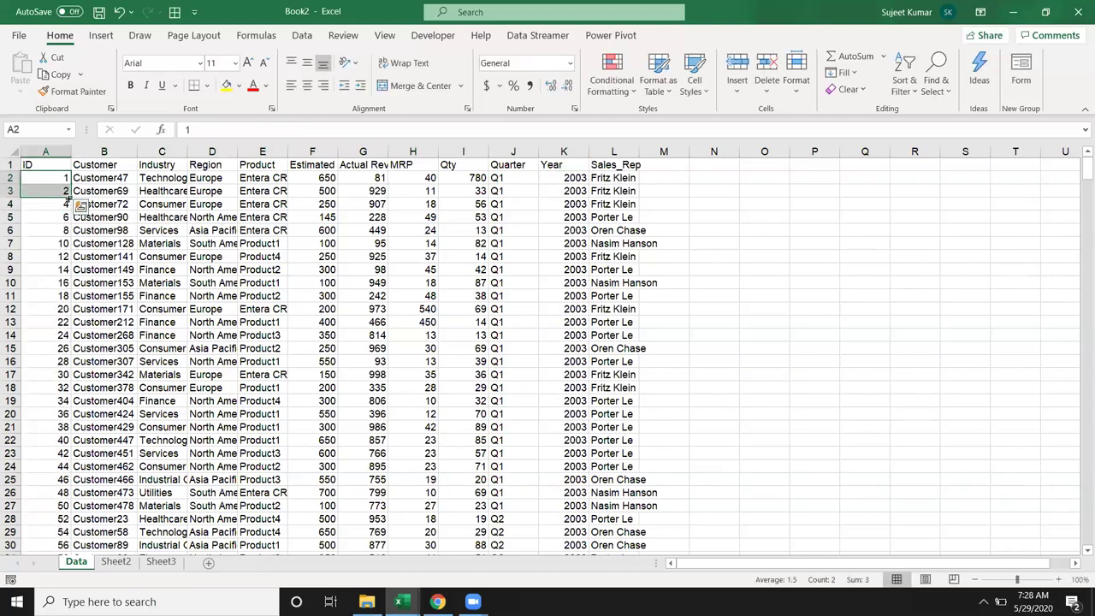
double_click(68, 197)
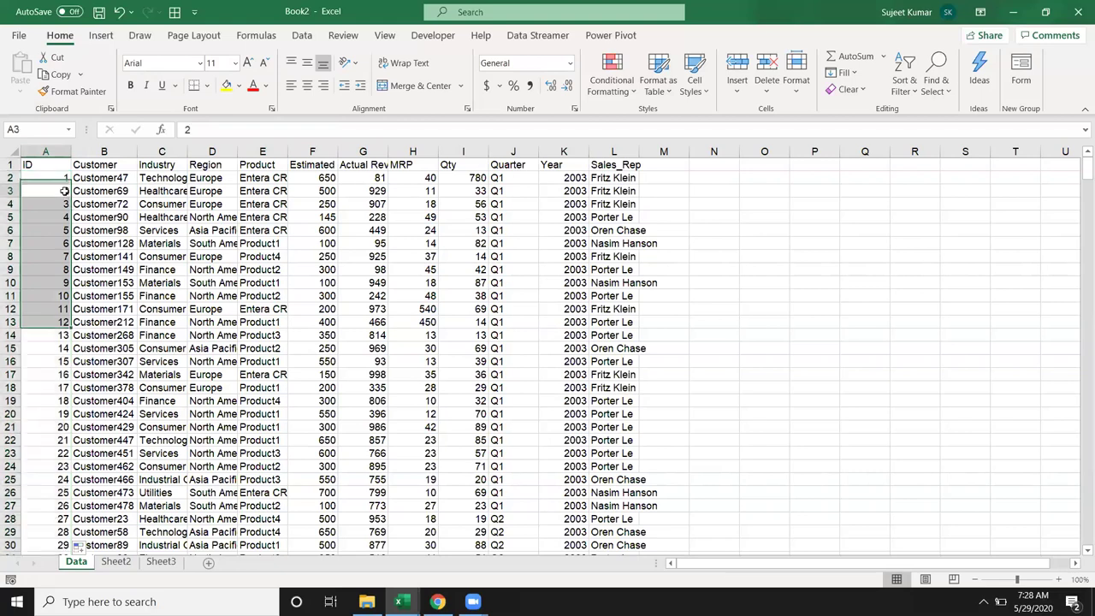
left_click(116, 561)
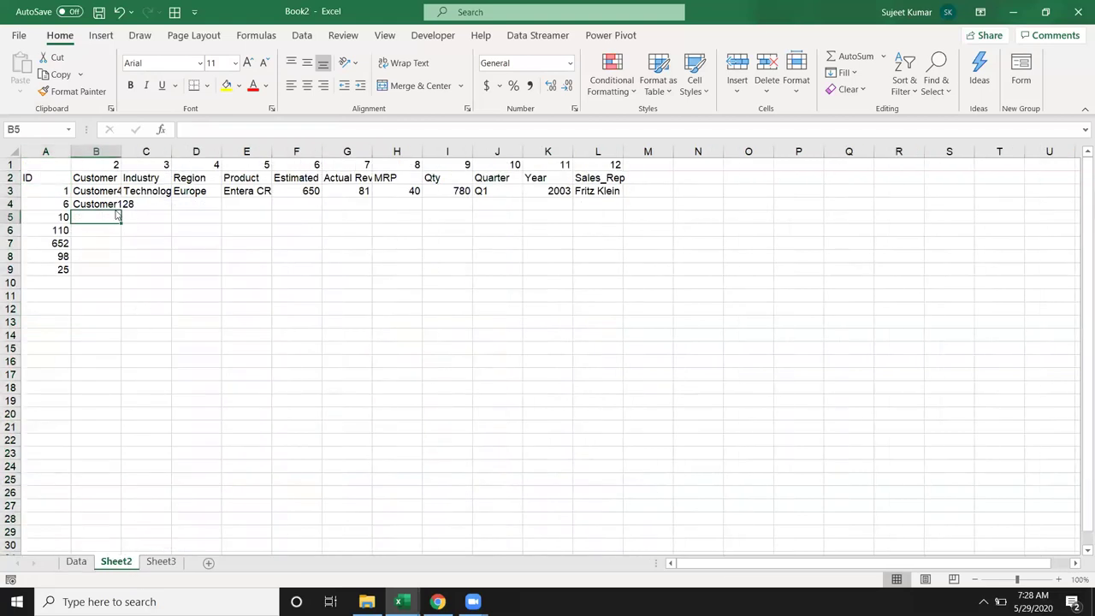
Make B4's column index refer to the number in B1 instead of 2
left_click(110, 205)
left_click(307, 131)
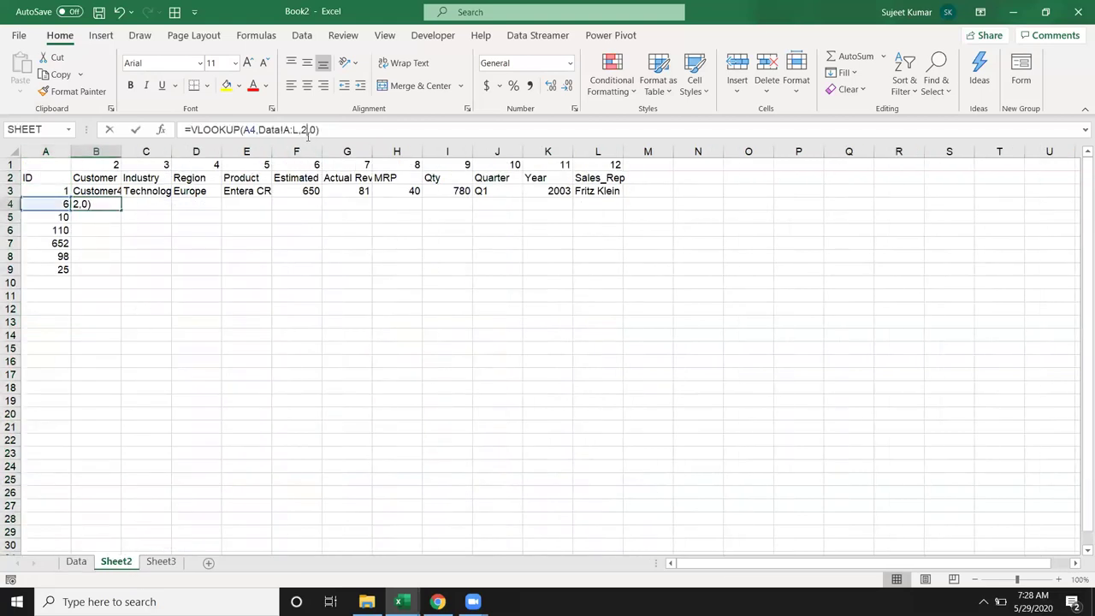
key("BackSpace")
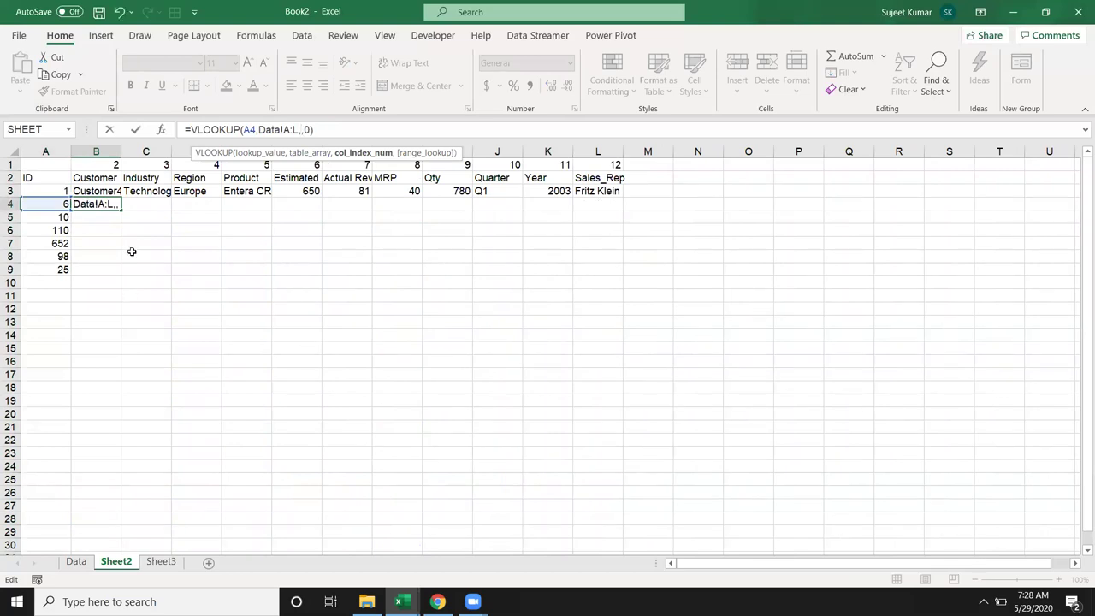
type("b2")
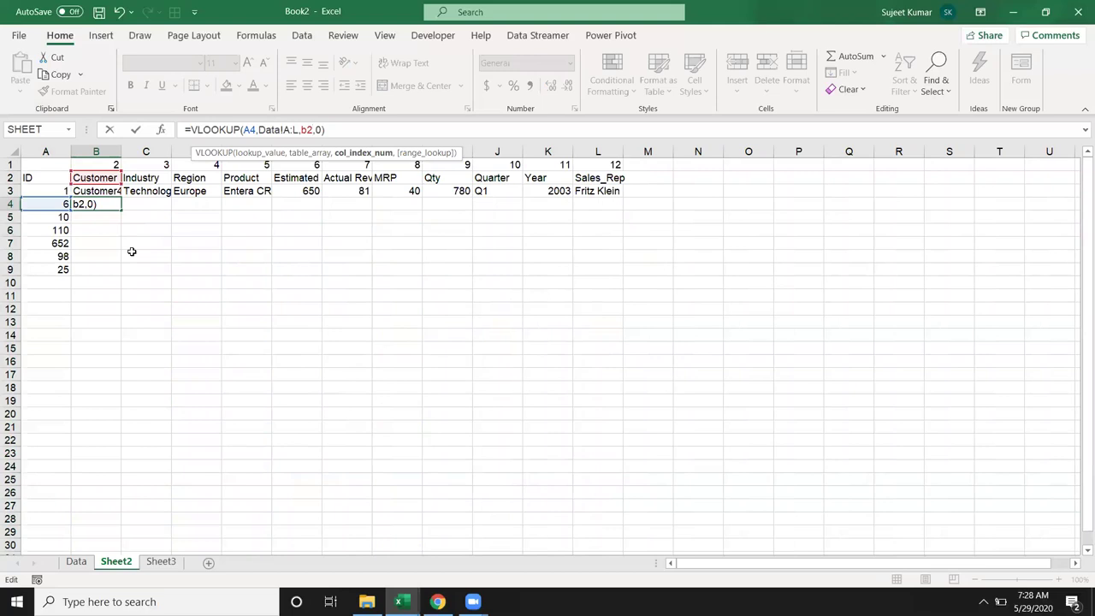
key("BackSpace")
key("BackSpace")
type("$b$")
type("1")
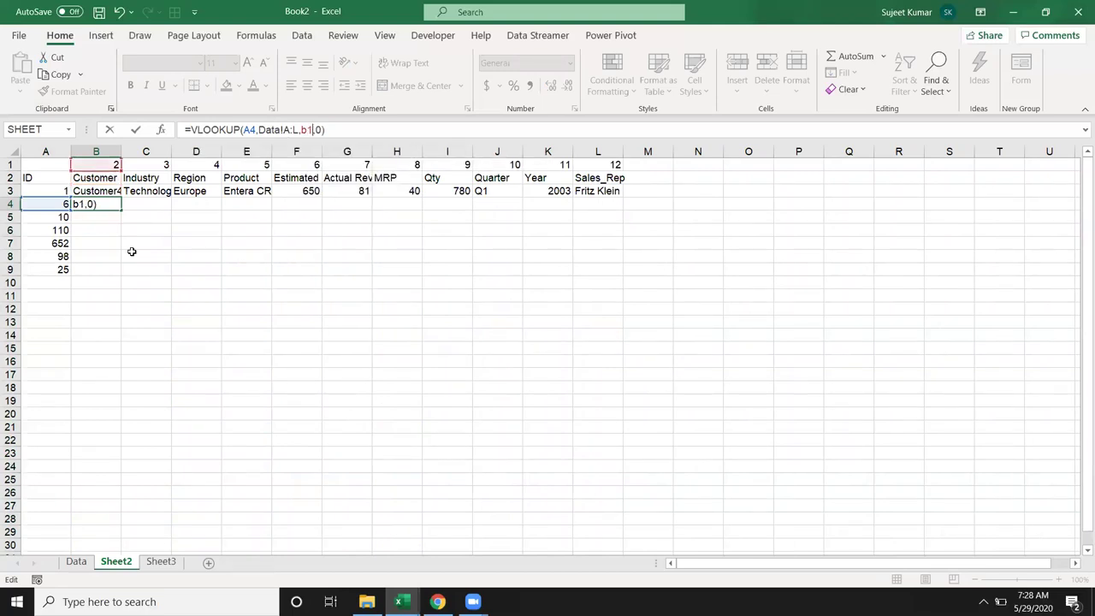
key("Return")
Anchor B4 as =VLOOKUP($A4,Data!$A:$L,B$1,0) and copy it across to L4
key("Up")
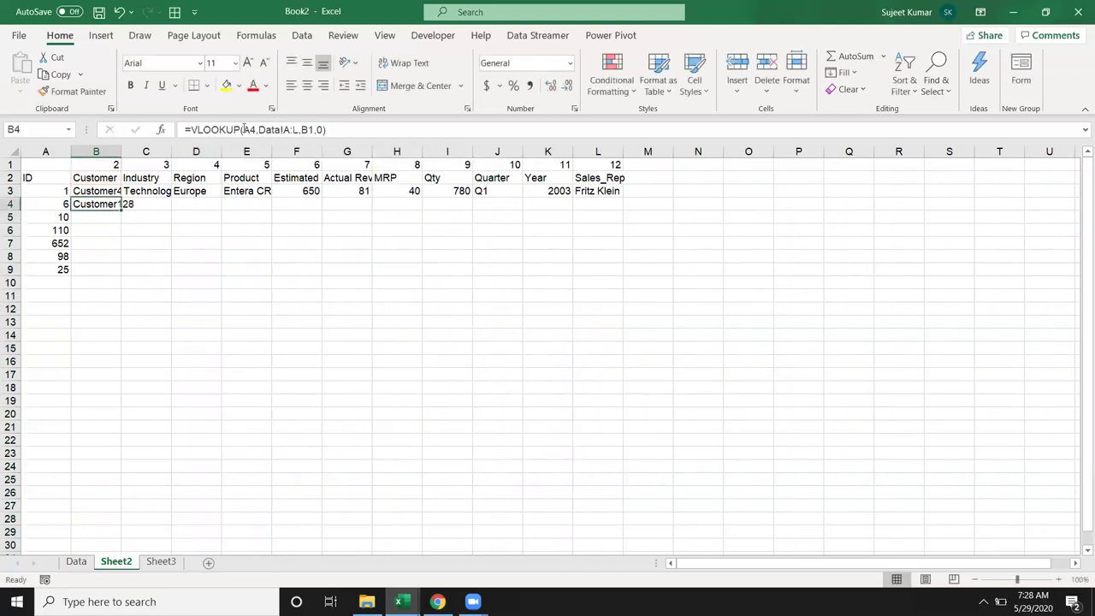
left_click(244, 130)
type("$")
left_click(294, 130)
key("F4")
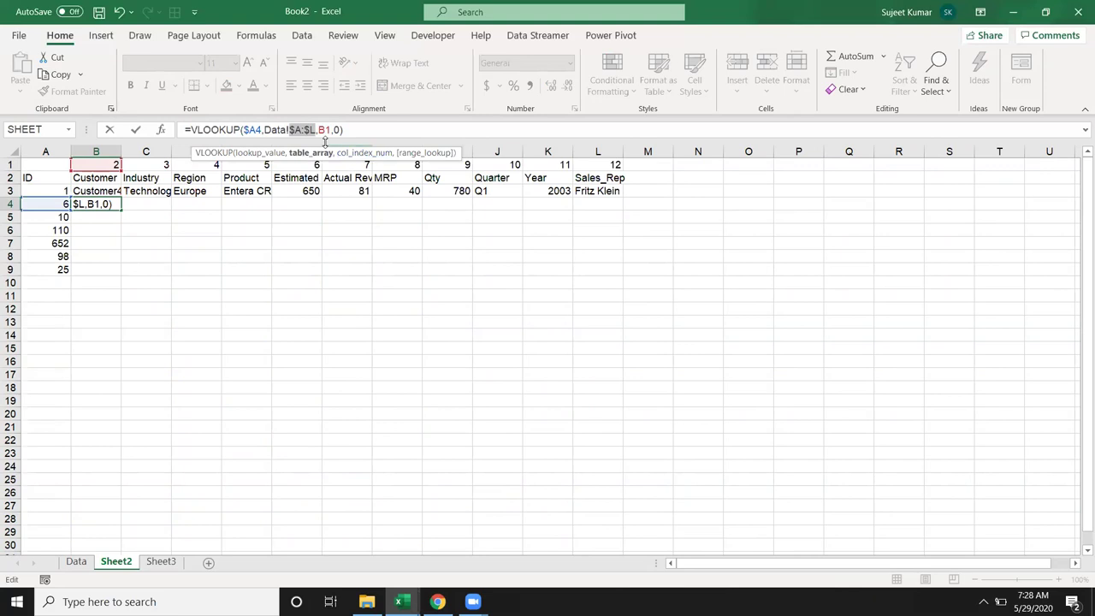
key("Right")
key("Right")
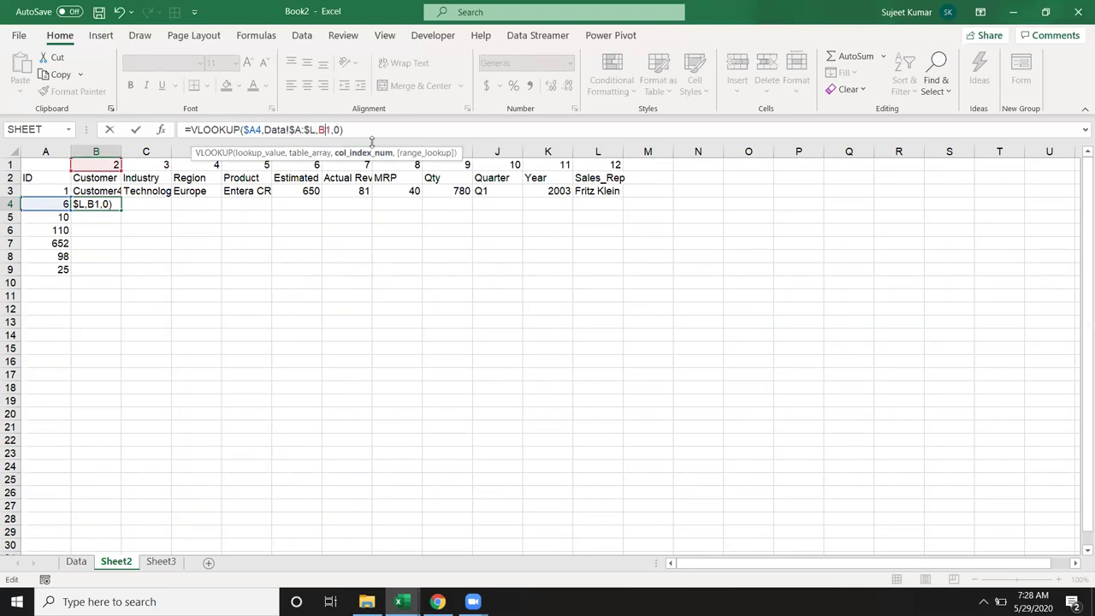
type("$")
key("Return")
key("Up")
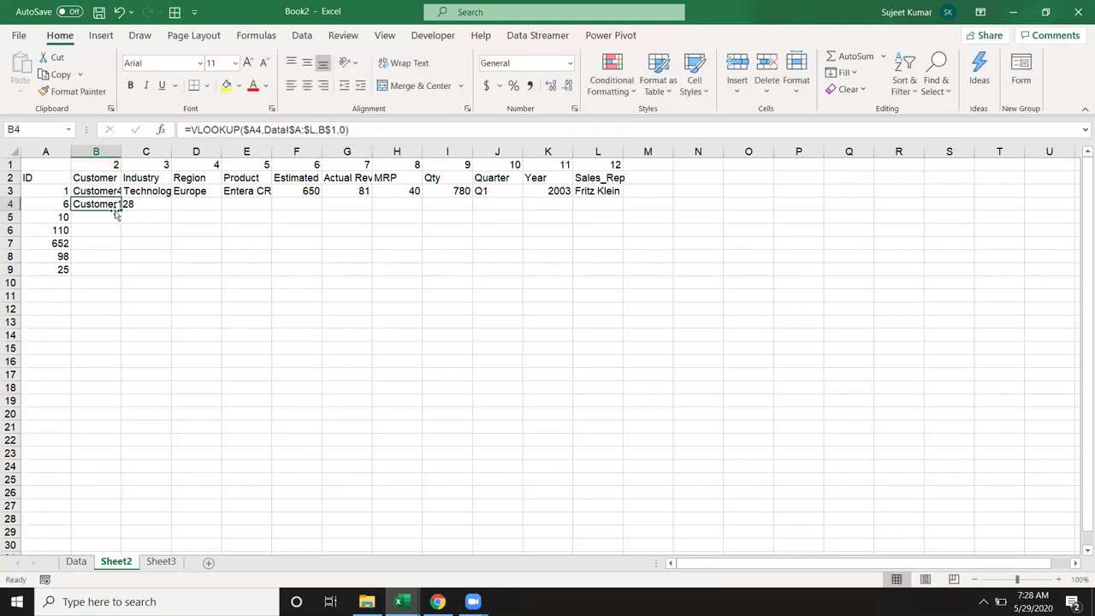
left_click_drag(122, 209, 622, 209)
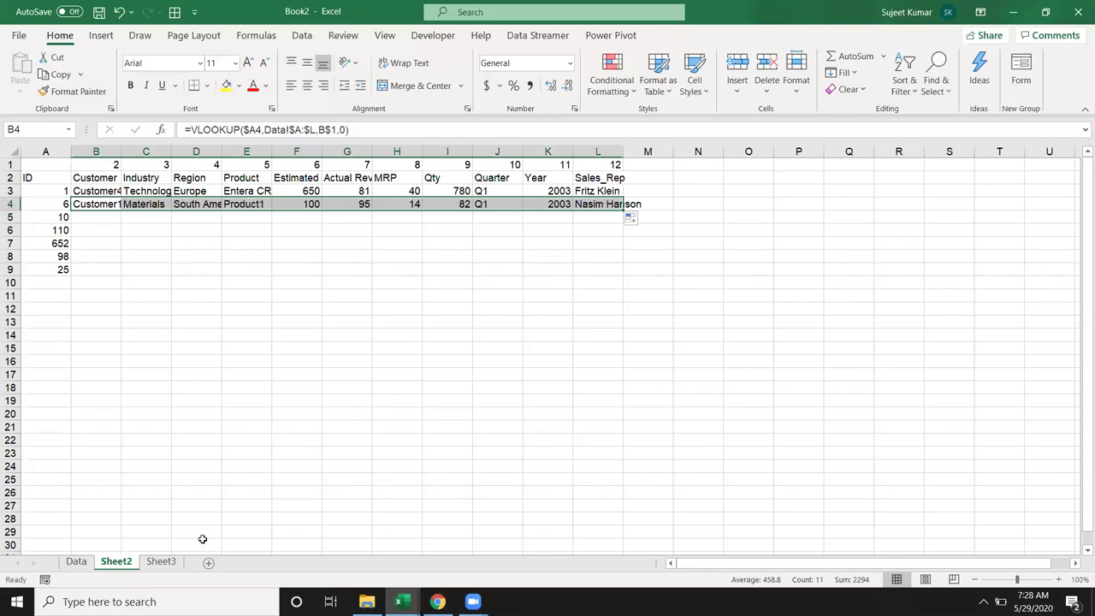
Paste the Data sheet's headers from A1:L1 into Sheet2 starting at A2
left_click(11, 164)
mouse_move(30, 179)
left_mouse_down()
mouse_move(459, 191)
mouse_move(592, 175)
left_mouse_up()
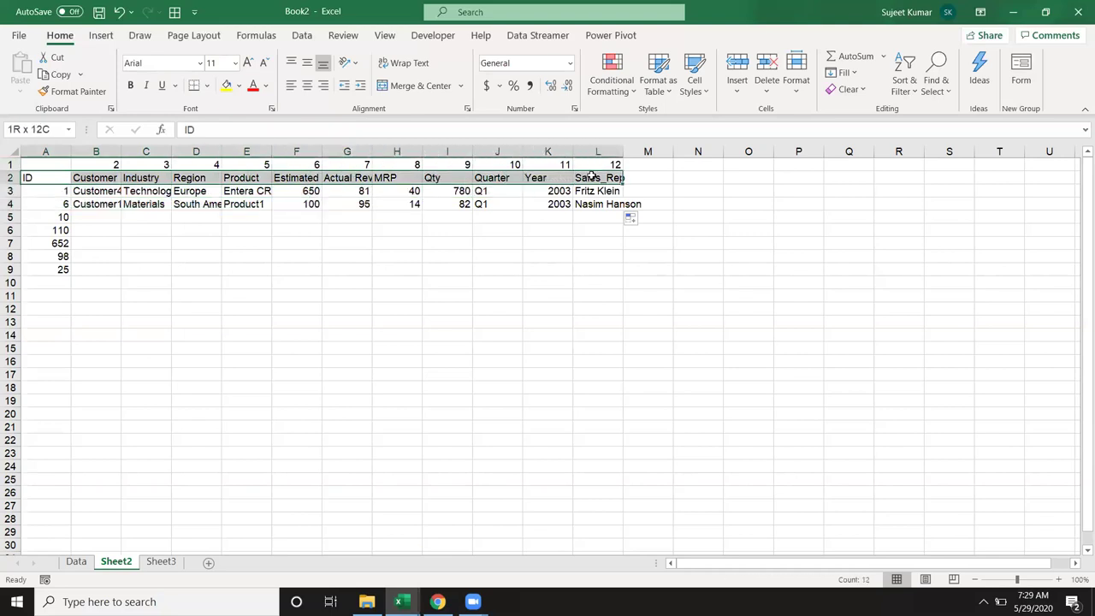
left_click(76, 561)
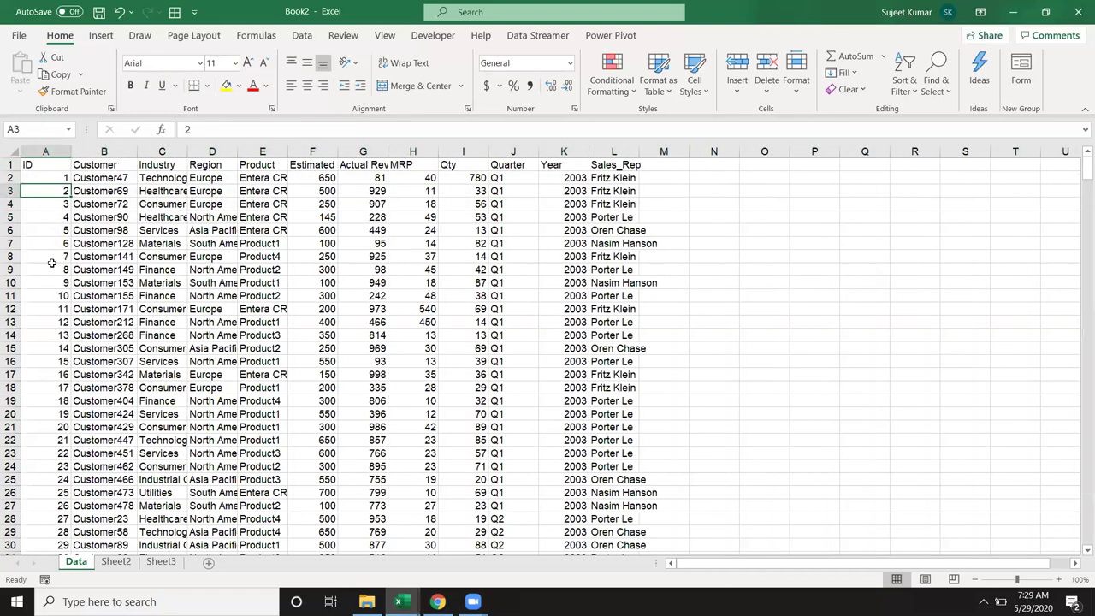
left_click_drag(44, 167, 618, 171)
key("ctrl+c")
left_click(116, 561)
key("ctrl+v")
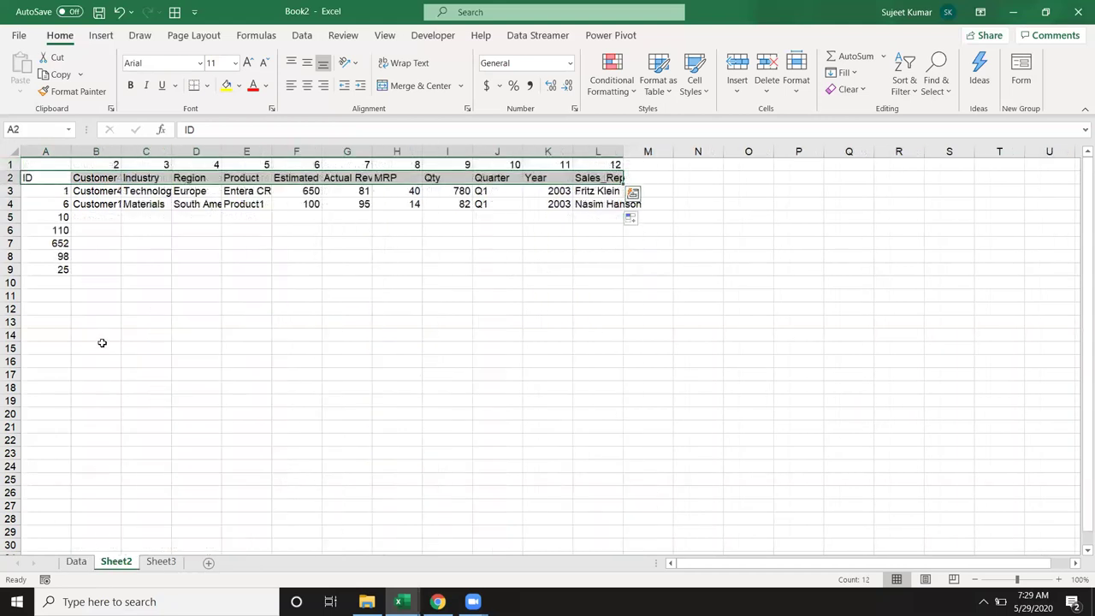
left_click(100, 216)
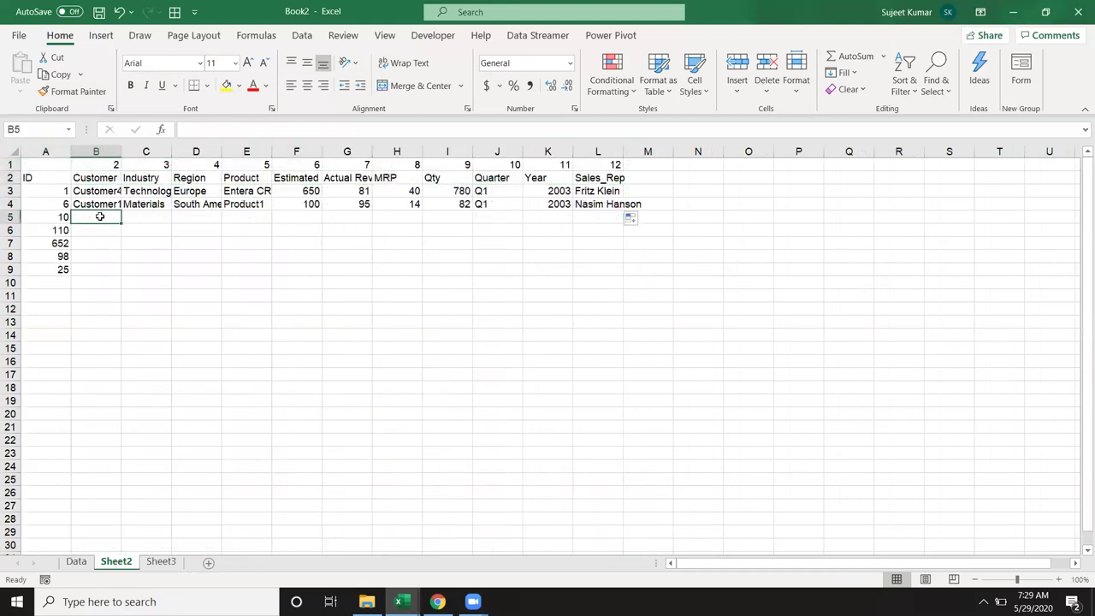
Try a COLUMN formula in B5 referencing Data cell B3, then compare with B4
type("=co")
type("l")
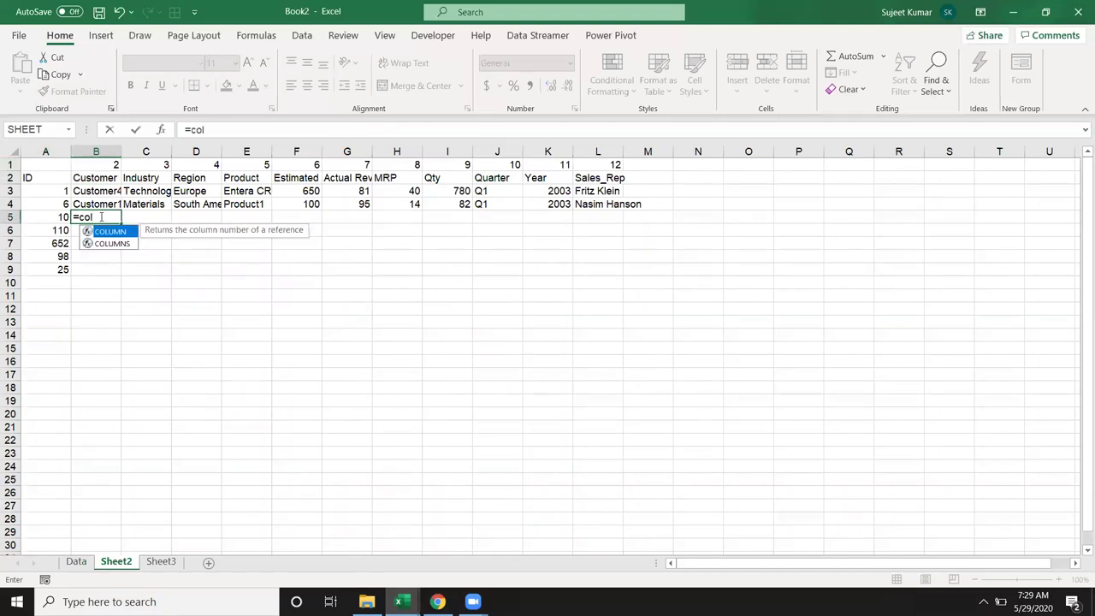
key("Tab")
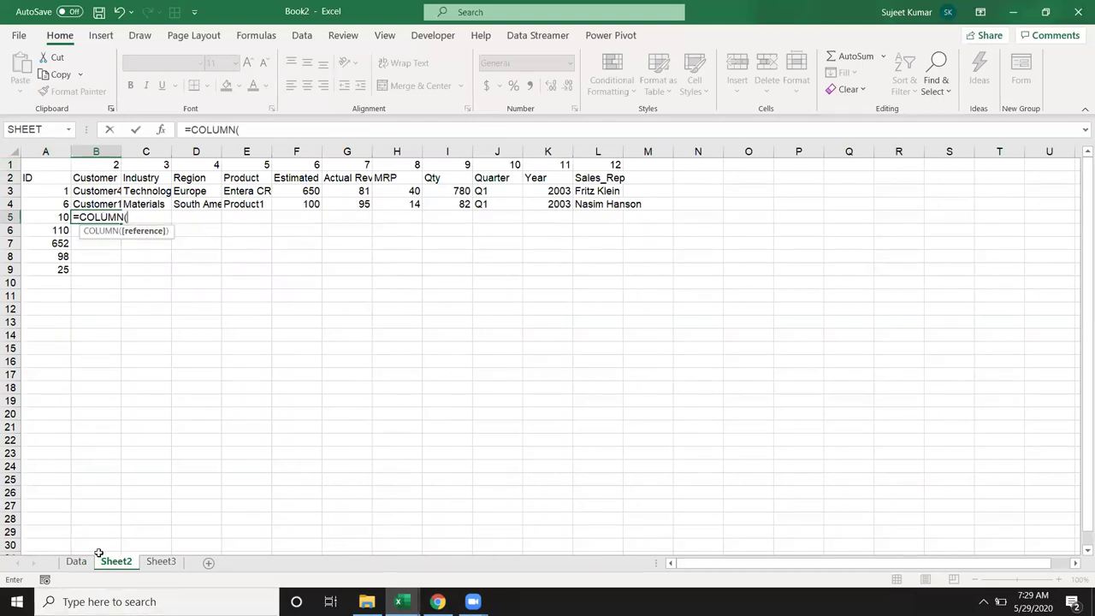
left_click(77, 561)
left_click(92, 191)
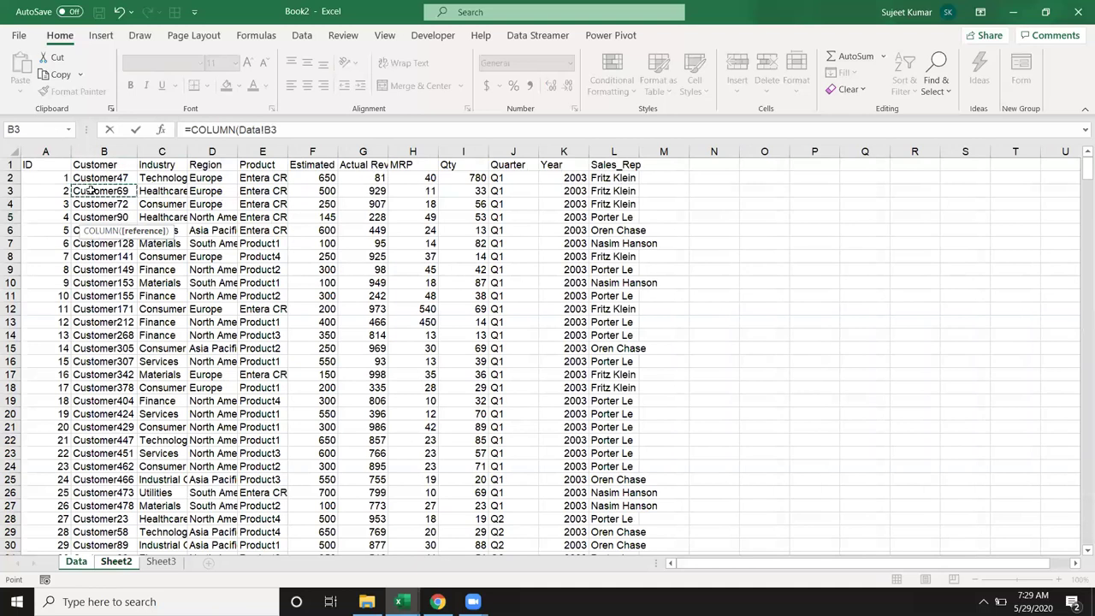
key("Return")
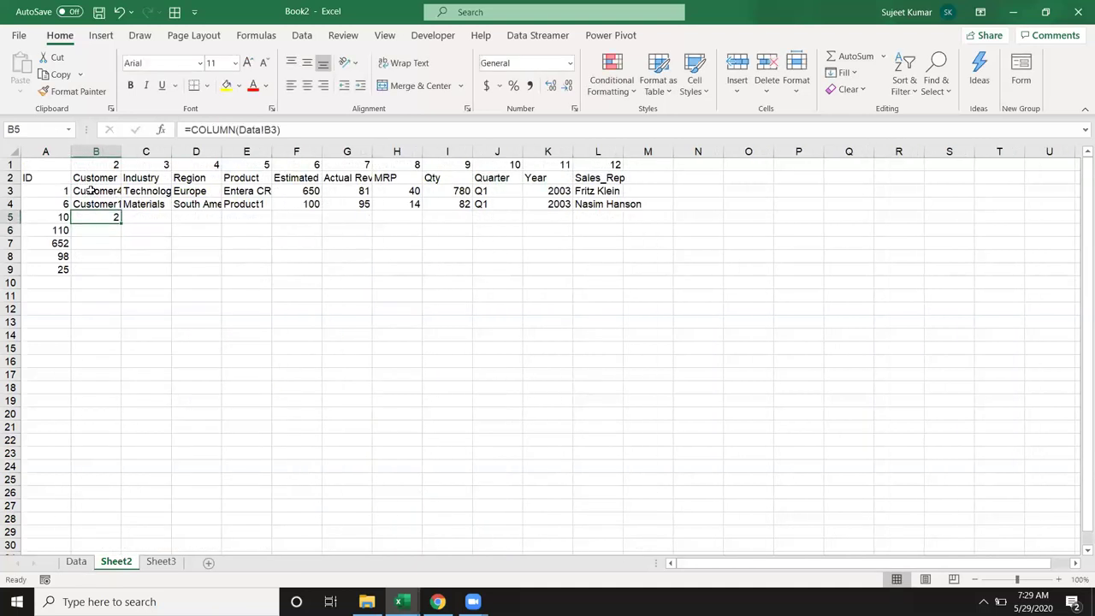
key("Up")
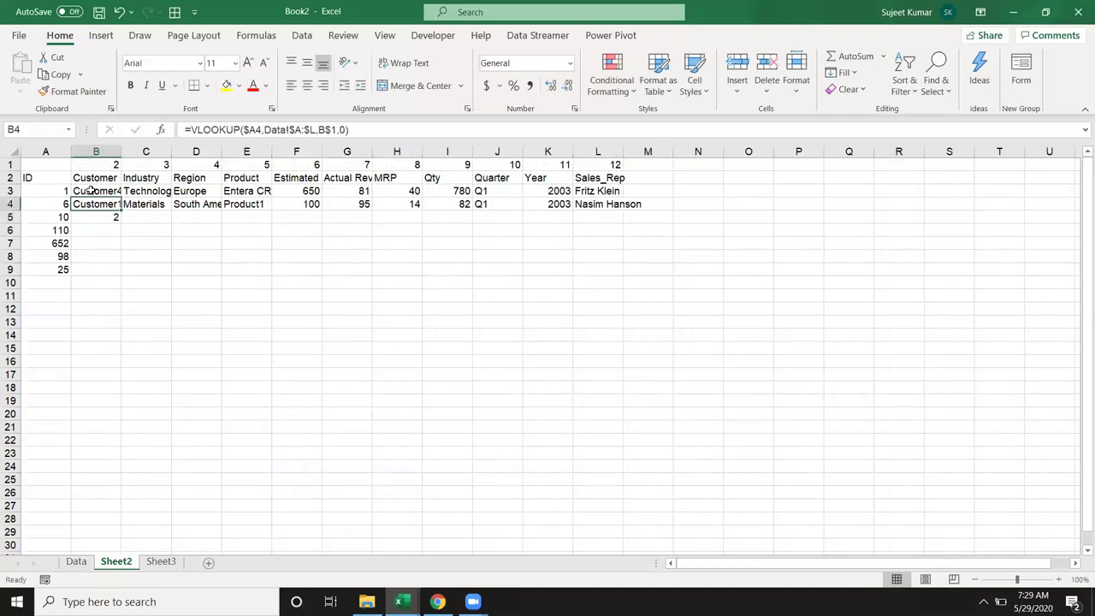
key("Down")
Enter =VLOOKUP(A5,Data!A:L,COLUMN(Data!B2),0) in B5
type("=vl")
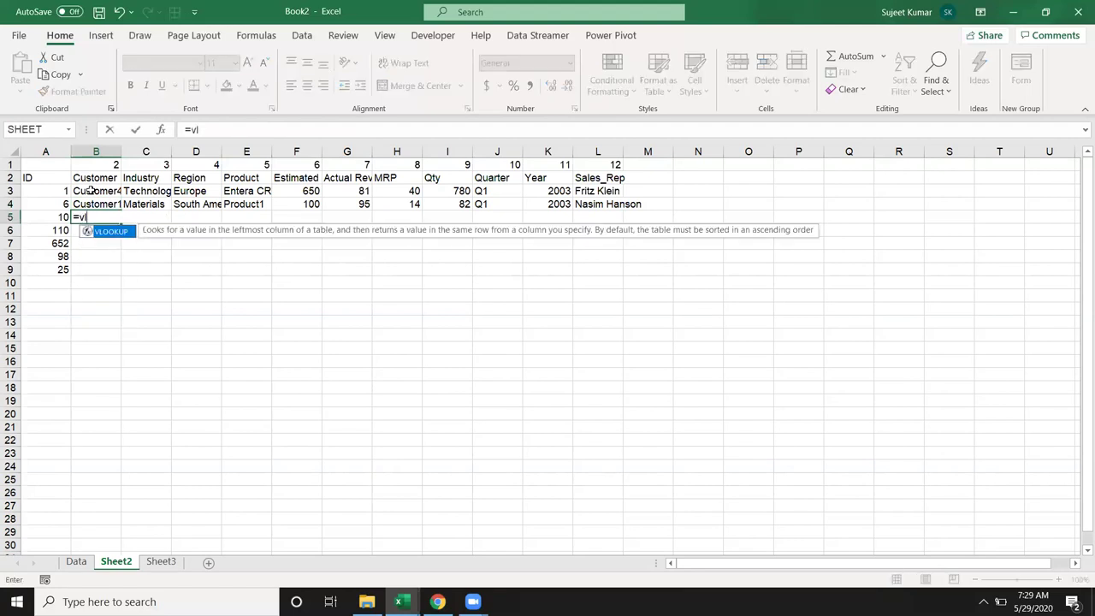
key("Tab")
key("Left")
type(",")
left_click(76, 561)
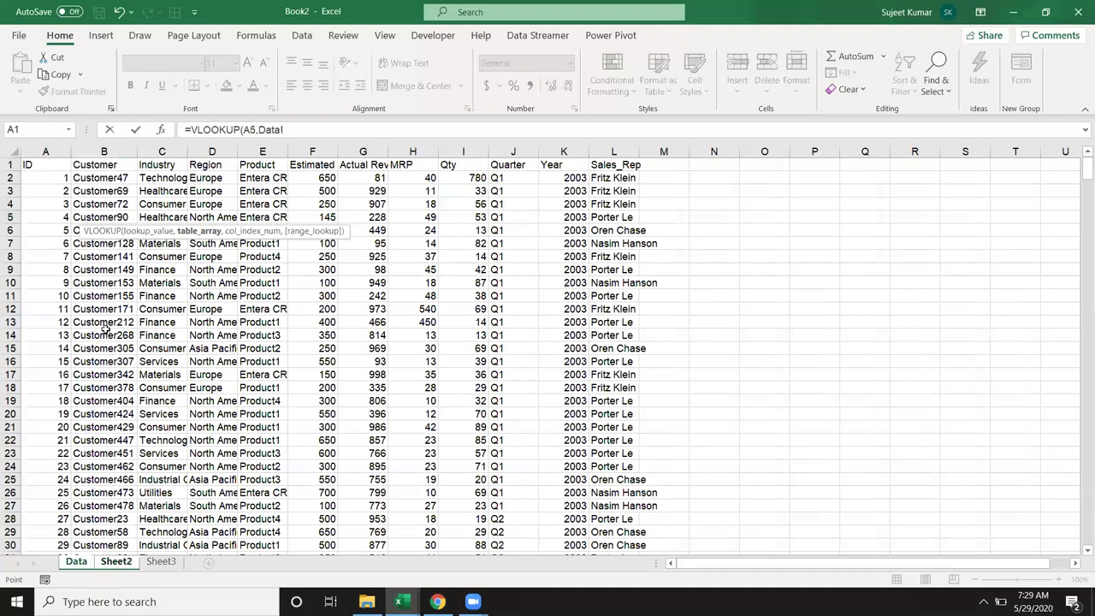
left_click_drag(45, 151, 612, 151)
type(",")
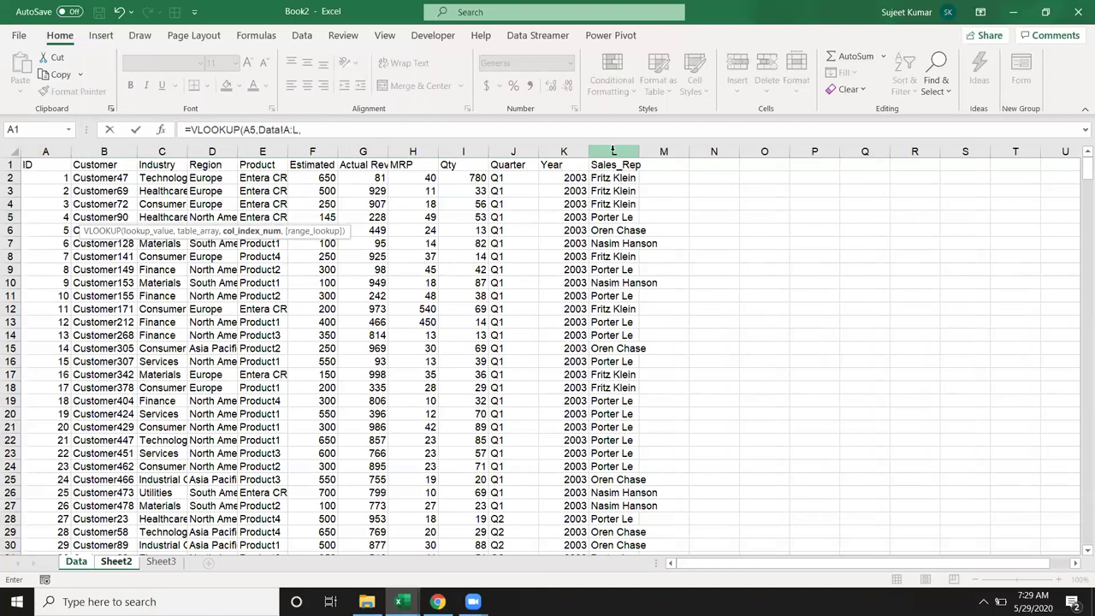
type("col")
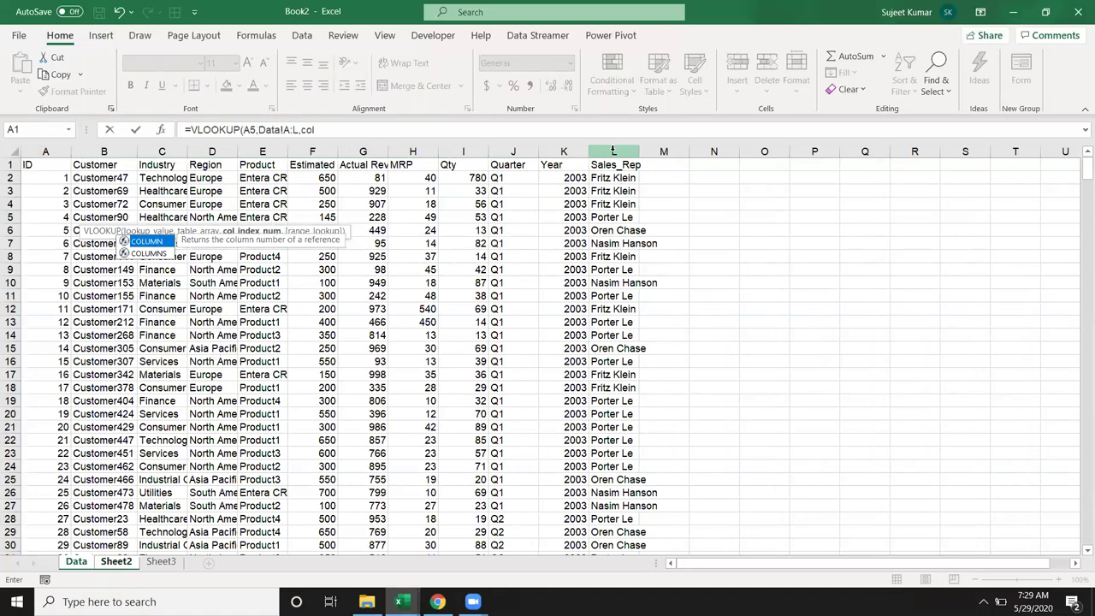
key("Tab")
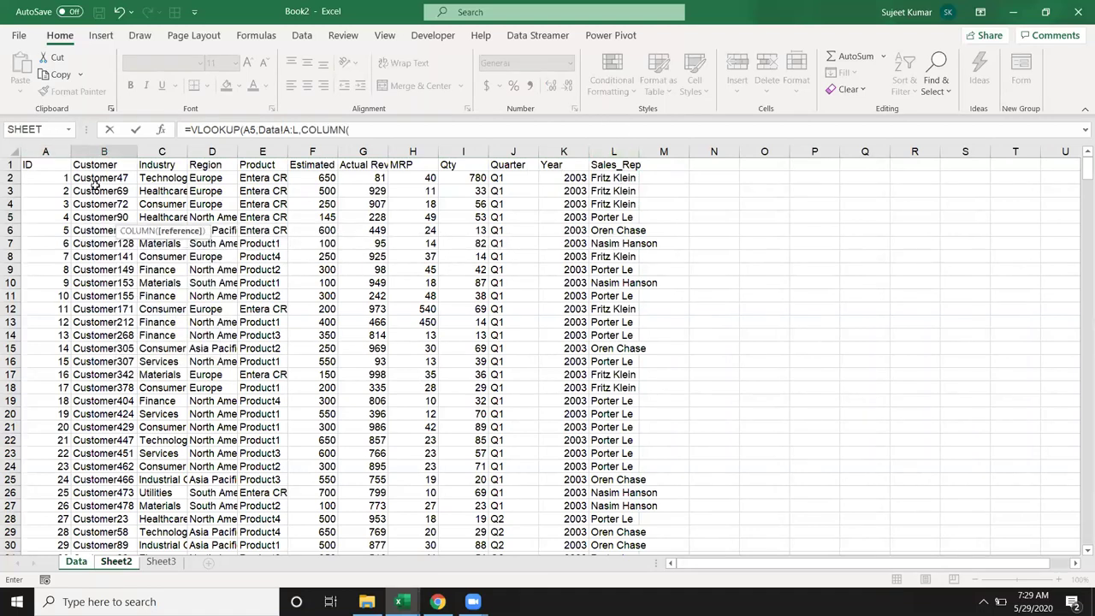
left_click(96, 180)
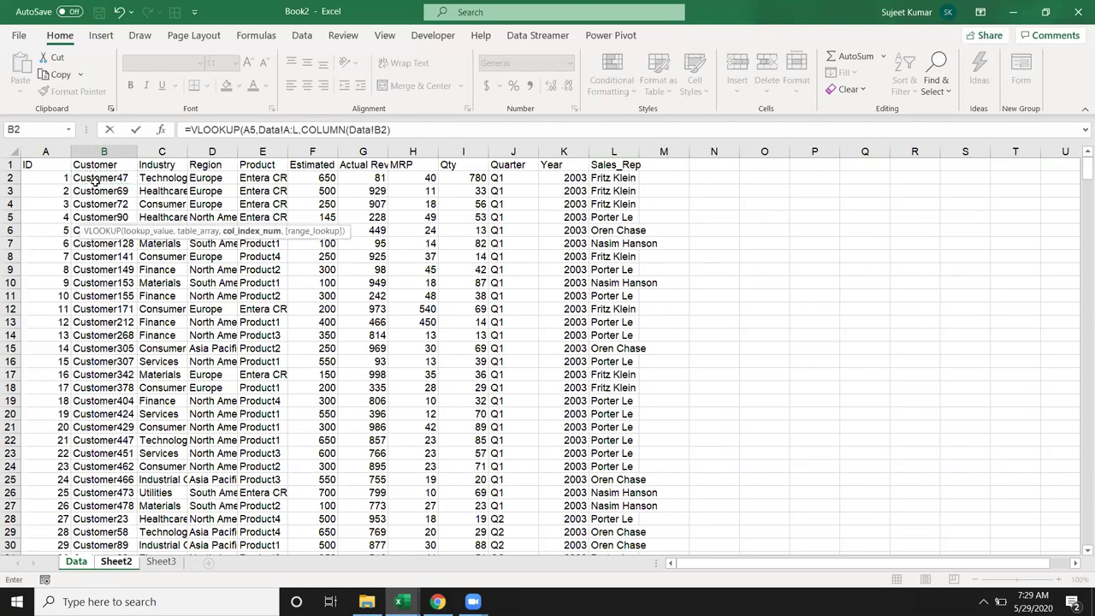
type(",0)")
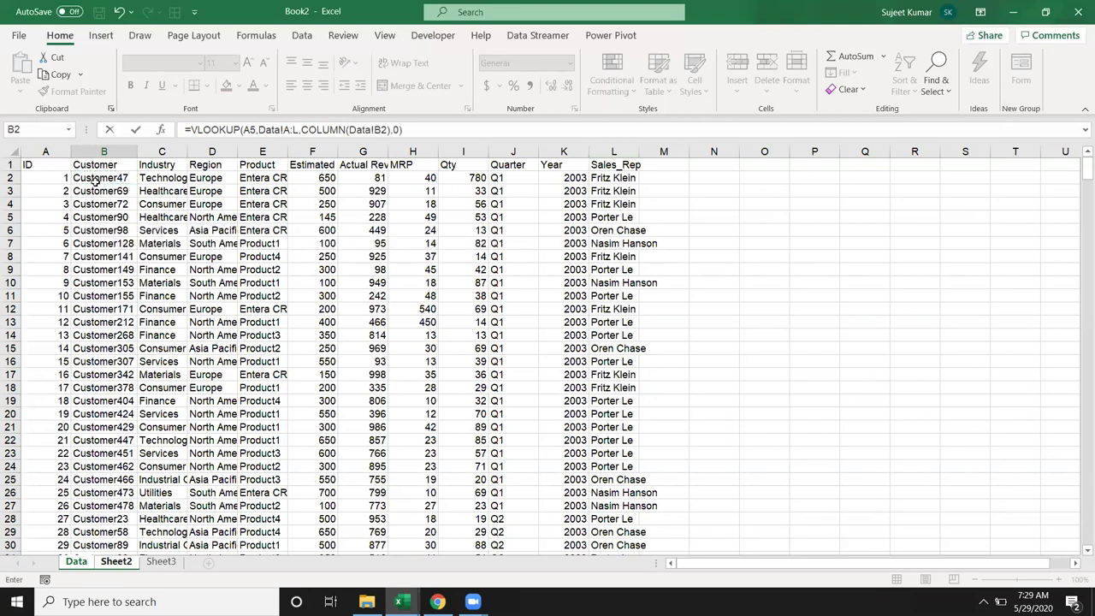
key("Return")
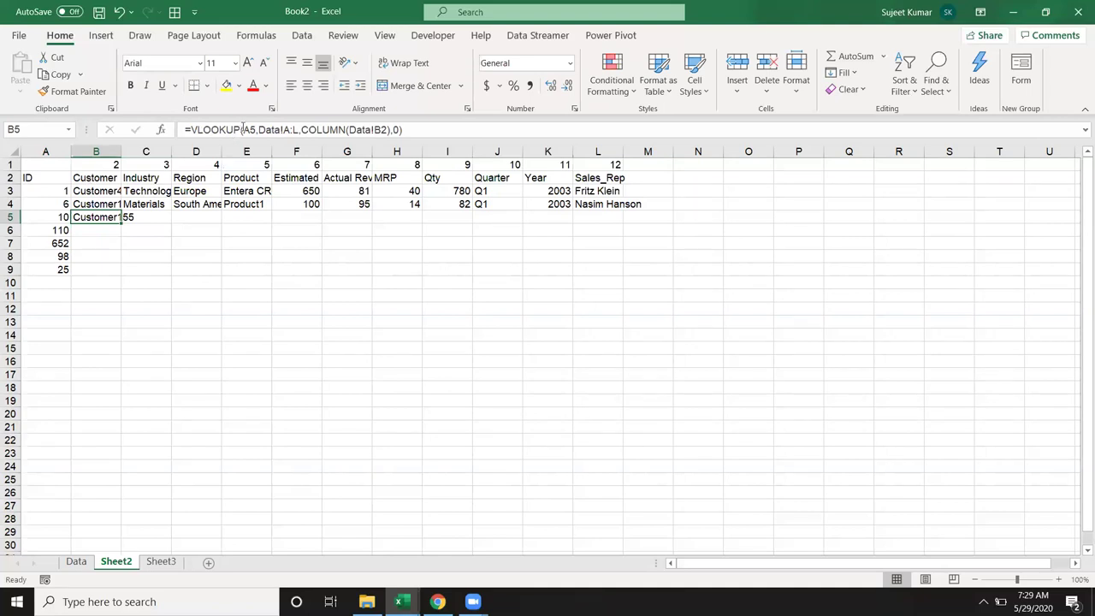
Anchor B5's lookup to $A5 and Data!$A:$L, then copy it across to L5
left_click(248, 129)
type("$")
left_click(301, 130)
key("F4")
key("Return")
key("Up")
key("shift+Right")
key("shift+Right")
key("shift+Right")
key("shift+Right")
key("shift+Right")
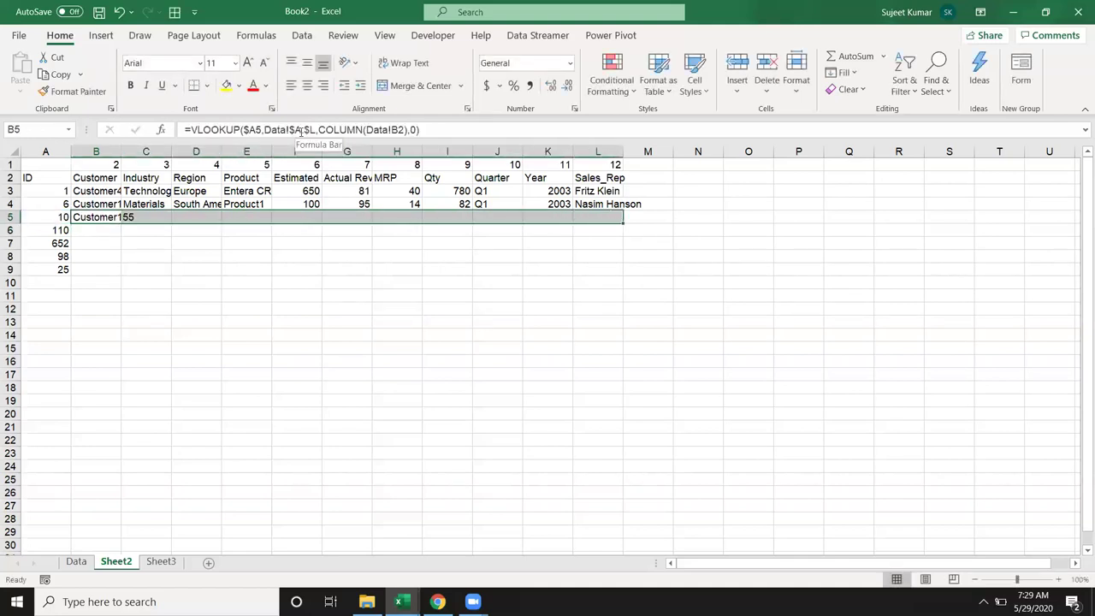
key("ctrl+v")
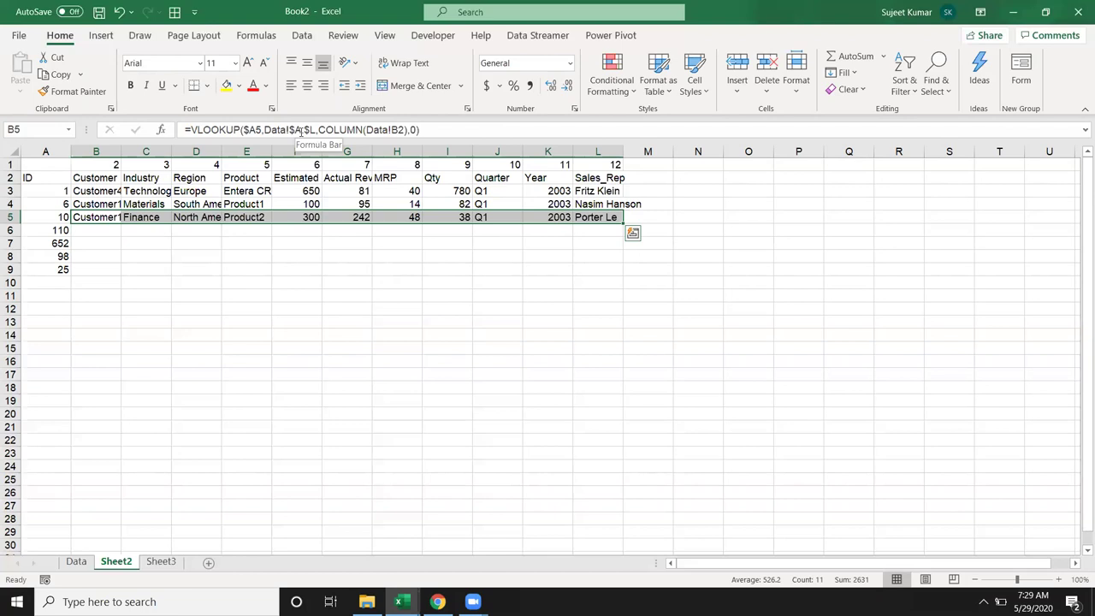
left_click(394, 178)
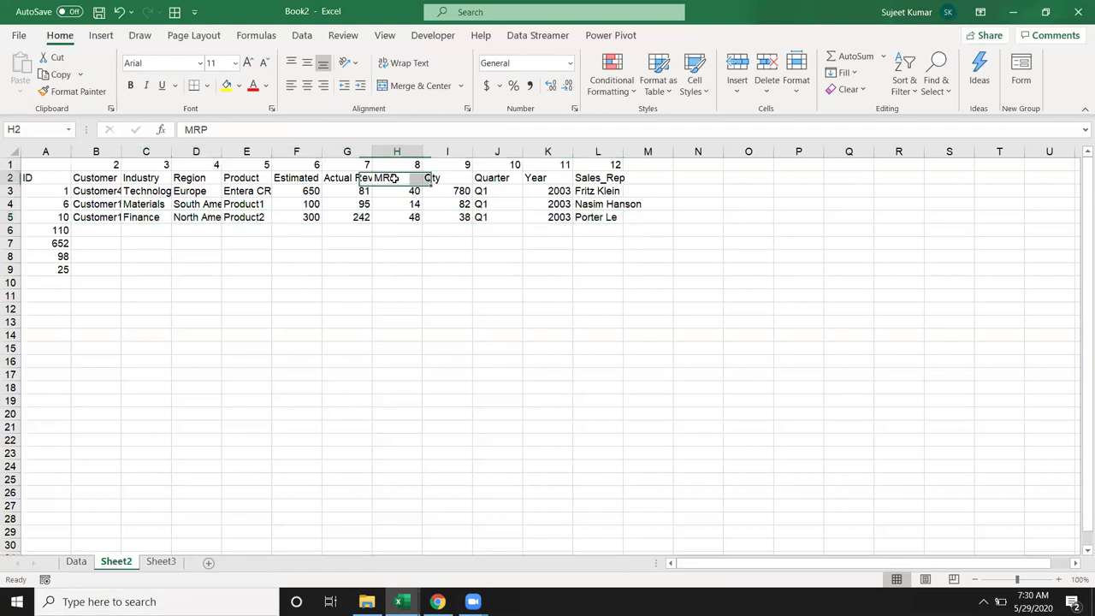
left_click(76, 561)
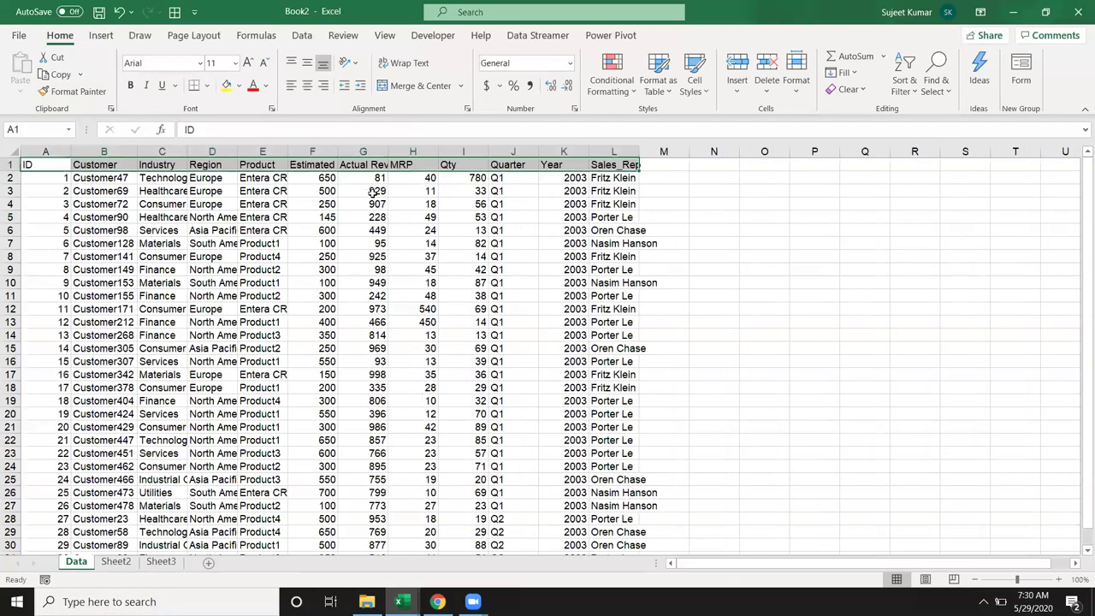
left_click(412, 163)
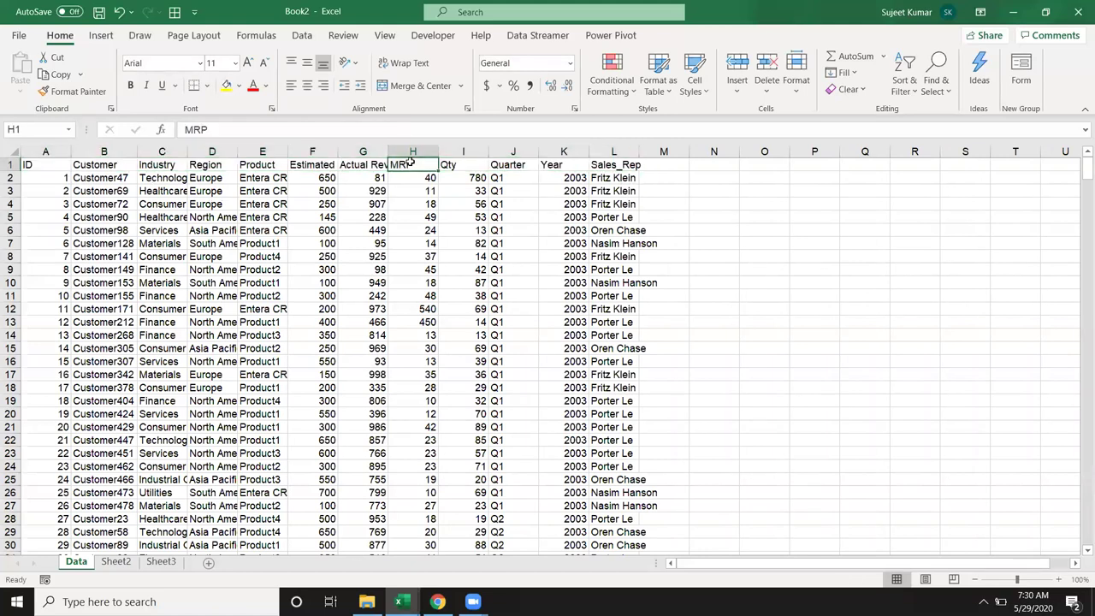
left_click(119, 562)
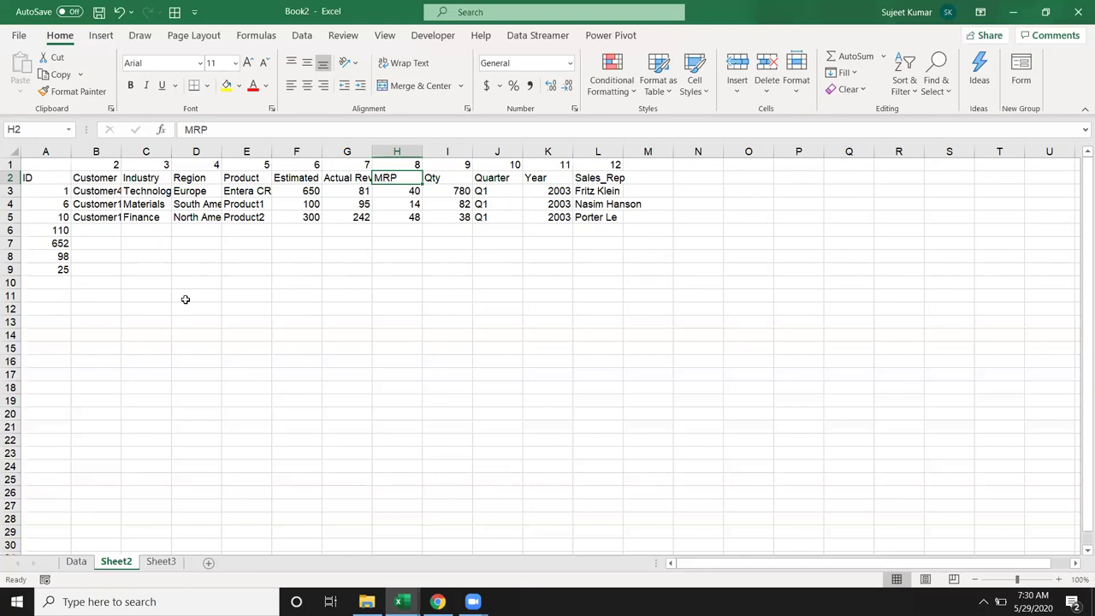
Select the empty range B6:L6 beside ID 110 after reviewing B5's formula
left_click(107, 227)
left_click_drag(114, 237, 276, 242)
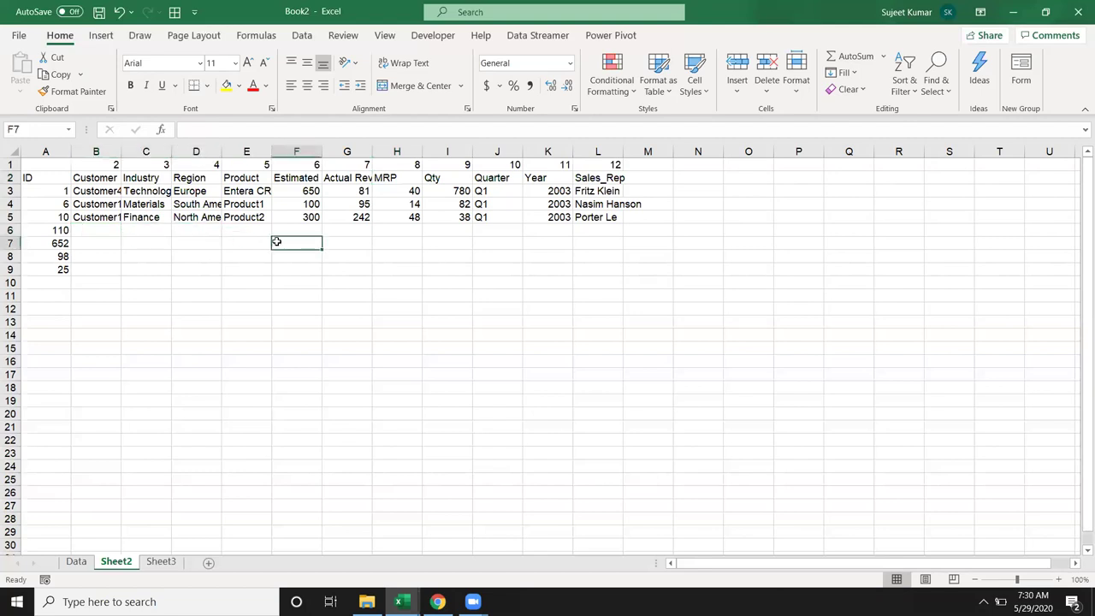
left_click(102, 220)
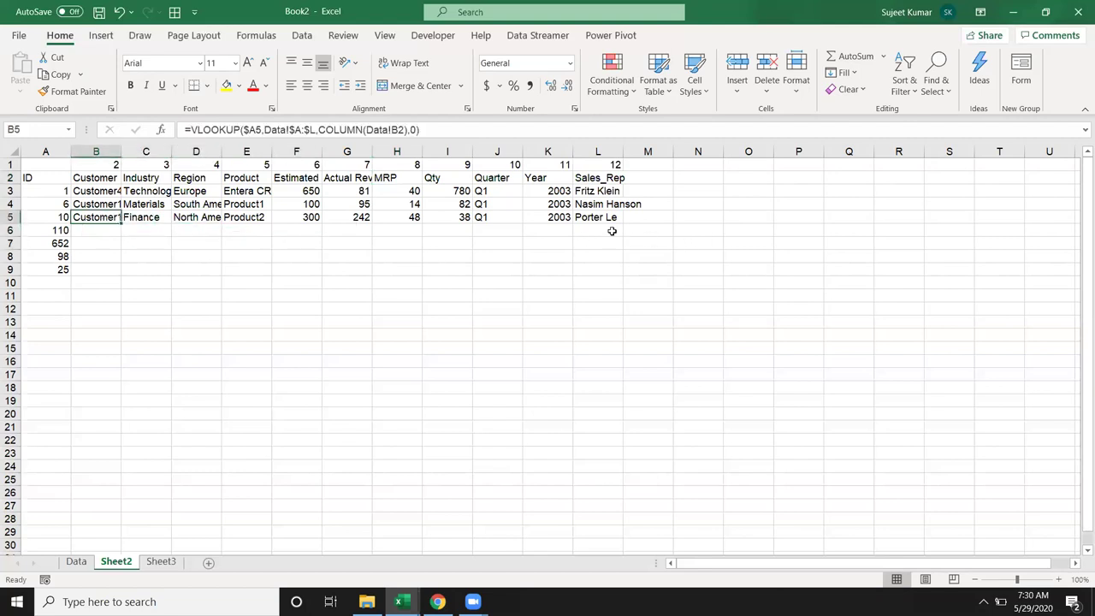
mouse_move(100, 230)
left_mouse_down()
mouse_move(403, 236)
mouse_move(227, 304)
left_mouse_up()
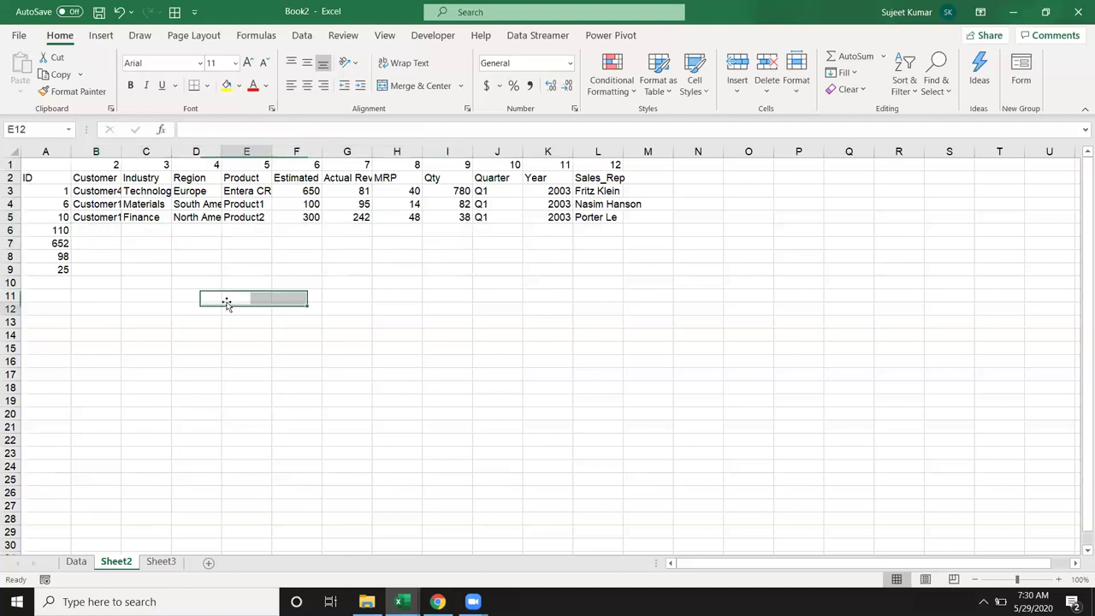
left_click_drag(99, 229, 588, 229)
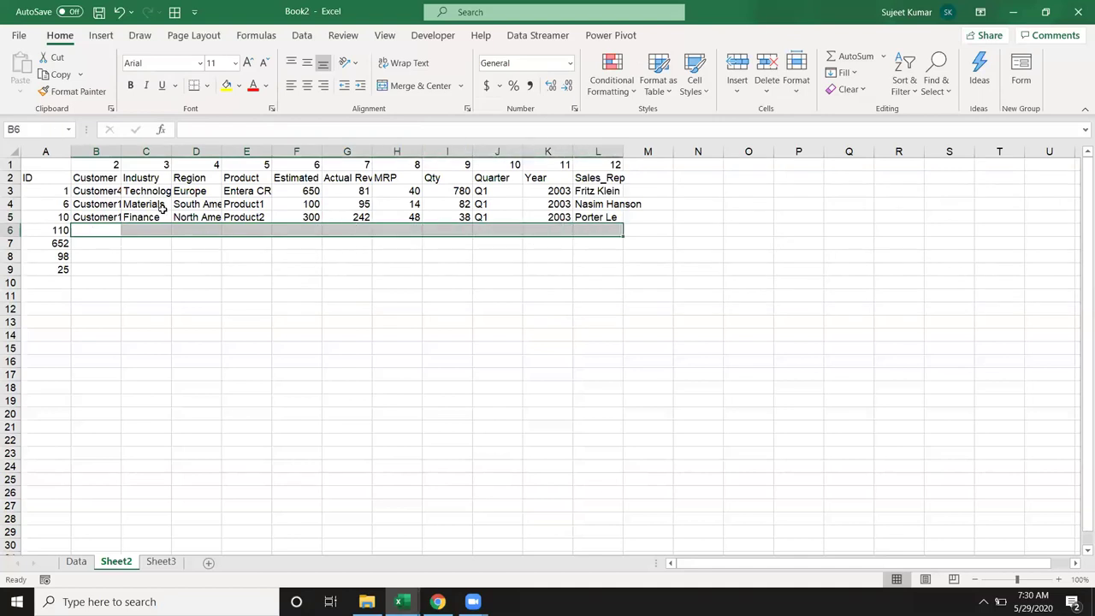
left_click(452, 271)
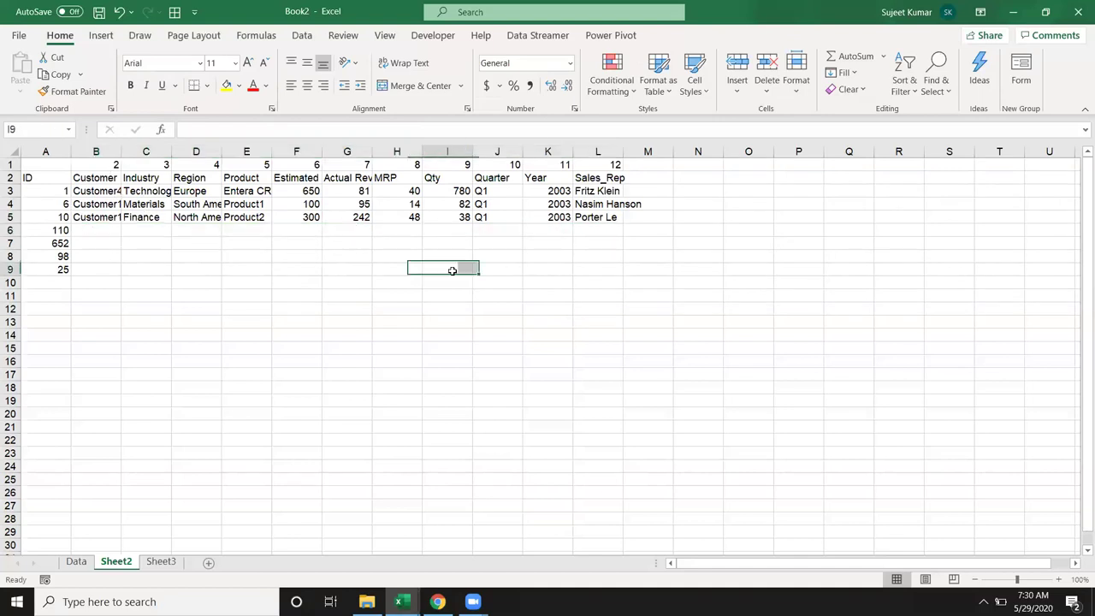
left_click_drag(99, 229, 388, 227)
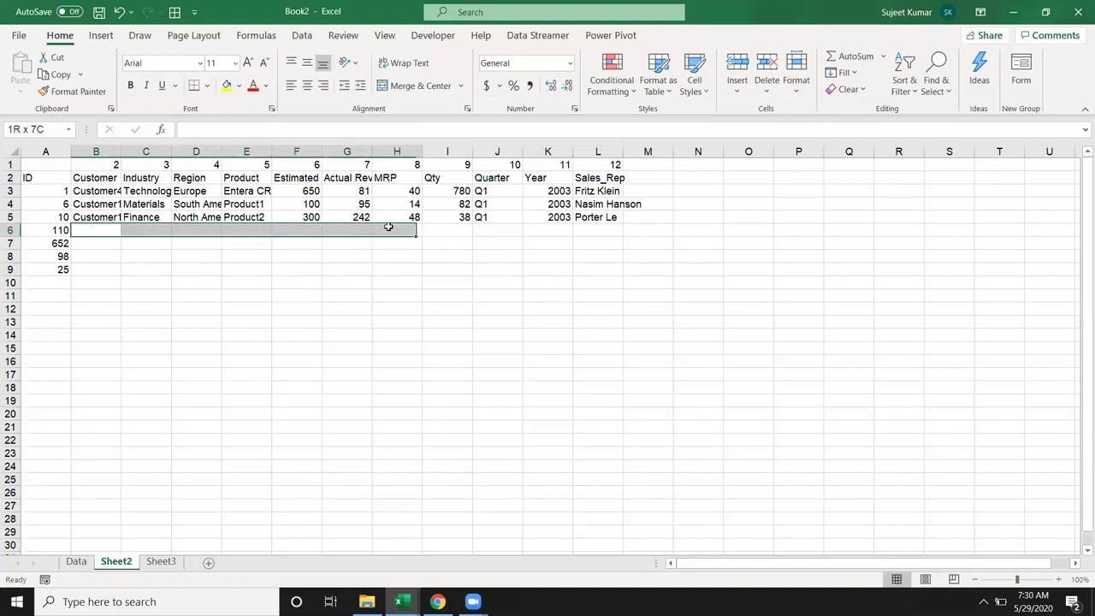
left_click_drag(388, 227, 611, 229)
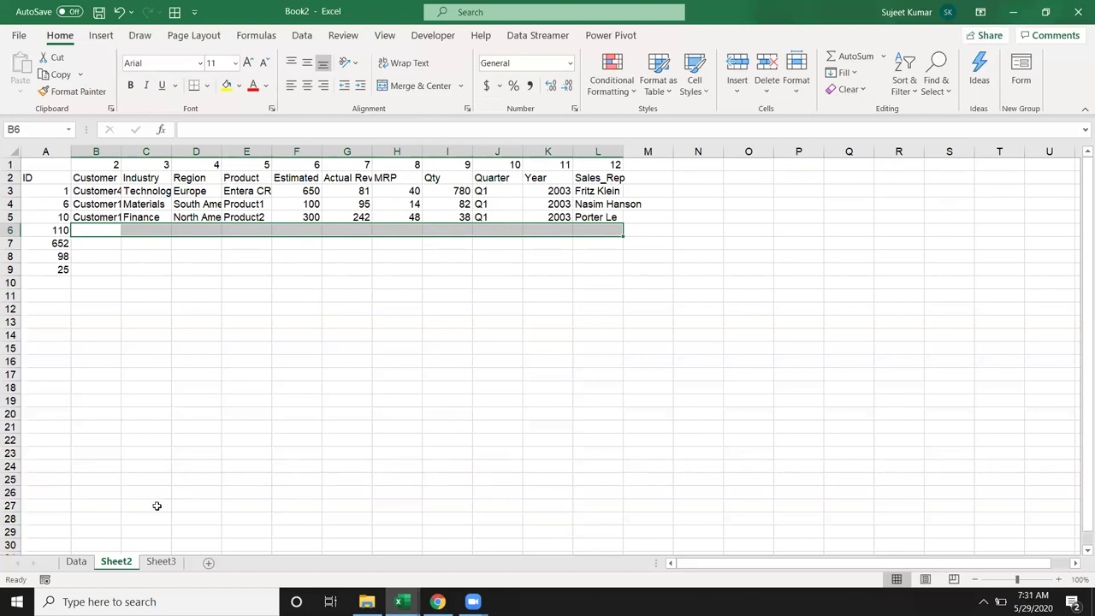
left_click(86, 565)
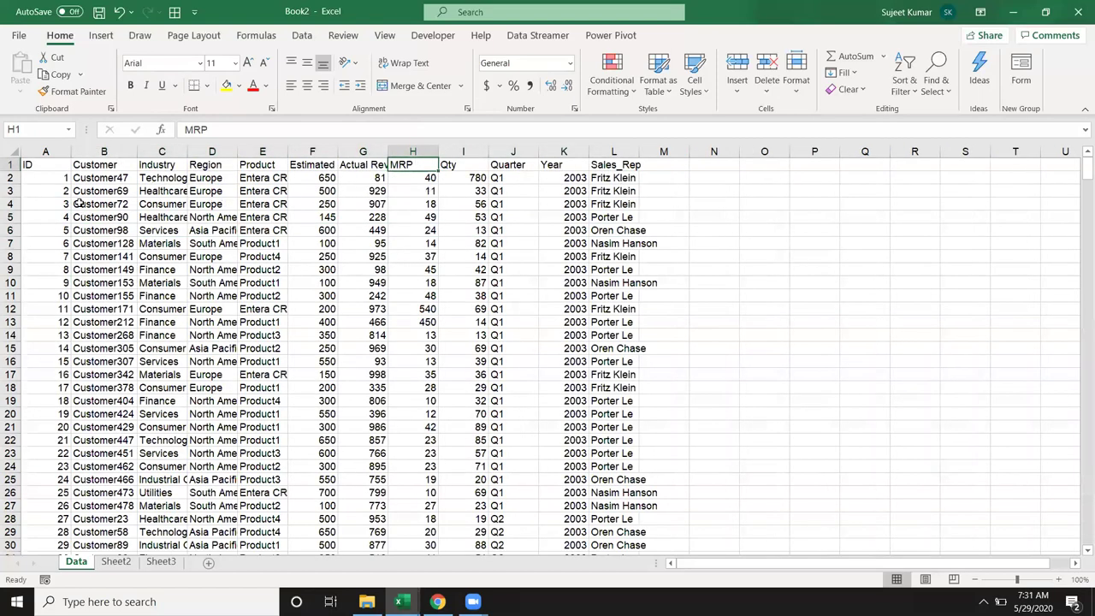
left_click(124, 564)
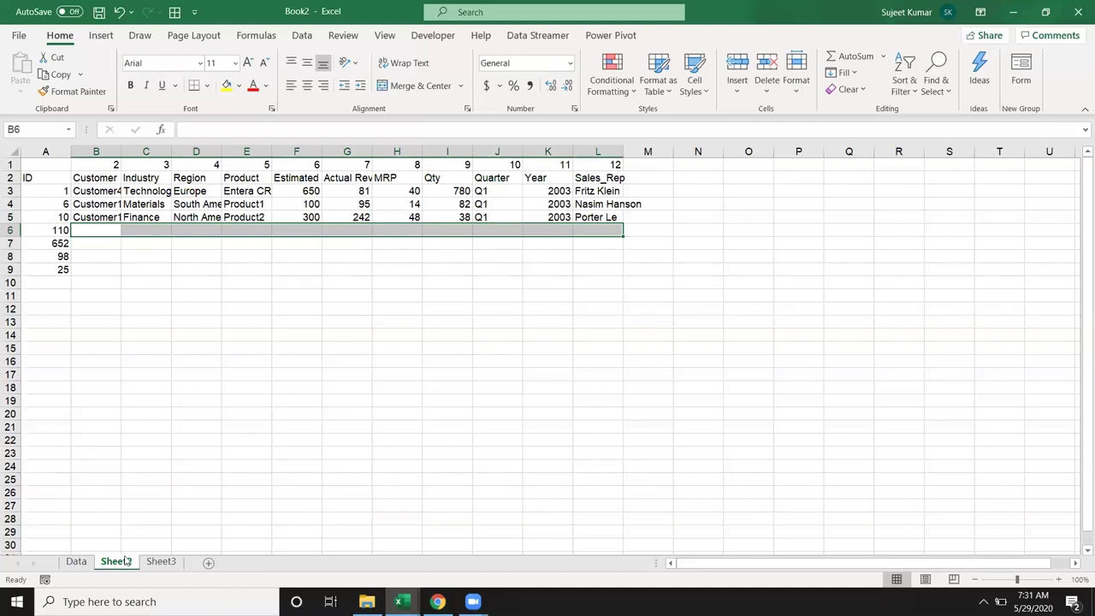
Enter =VLOOKUP(A6,Data!A:L,{2,3,4,5,6,7,8,9,10,11,12},0) in B6 to return ID 110's record
type("=vl")
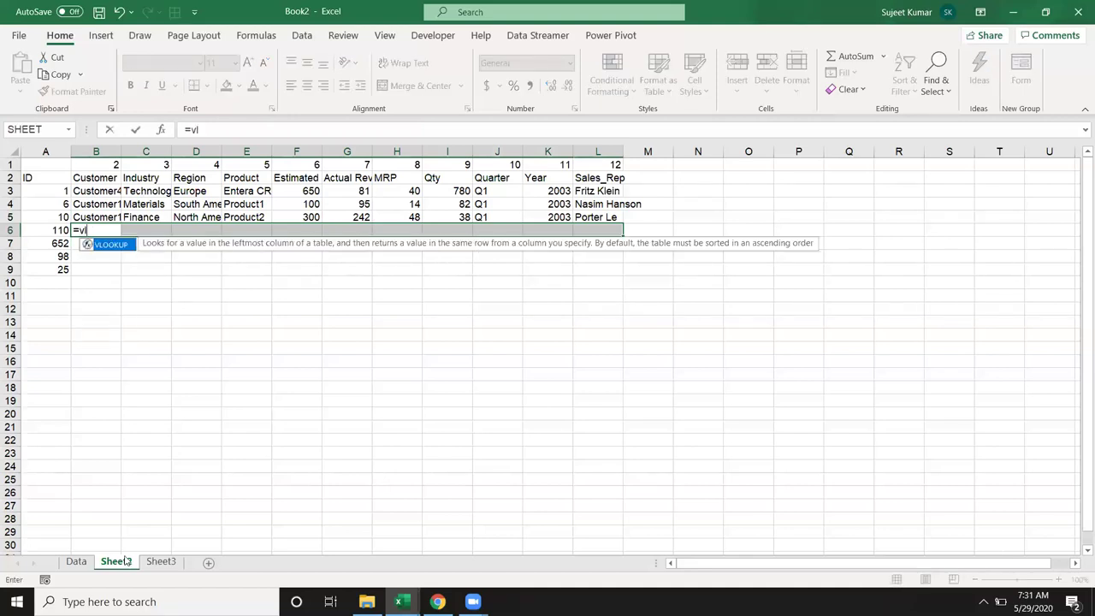
key("Tab")
key("Left")
type(",")
left_click(77, 562)
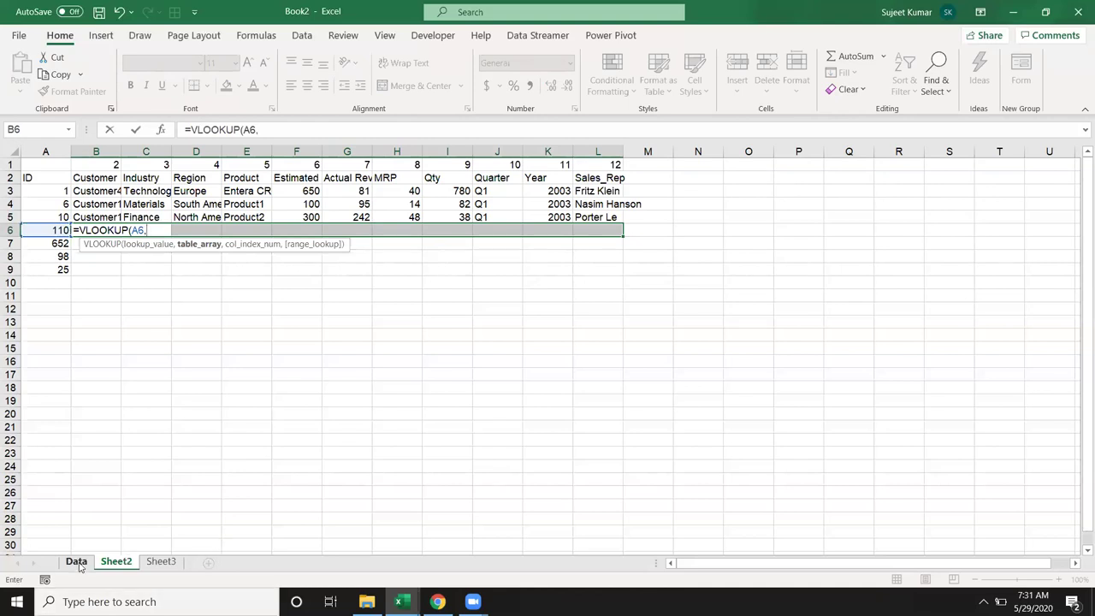
left_click_drag(45, 152, 588, 159)
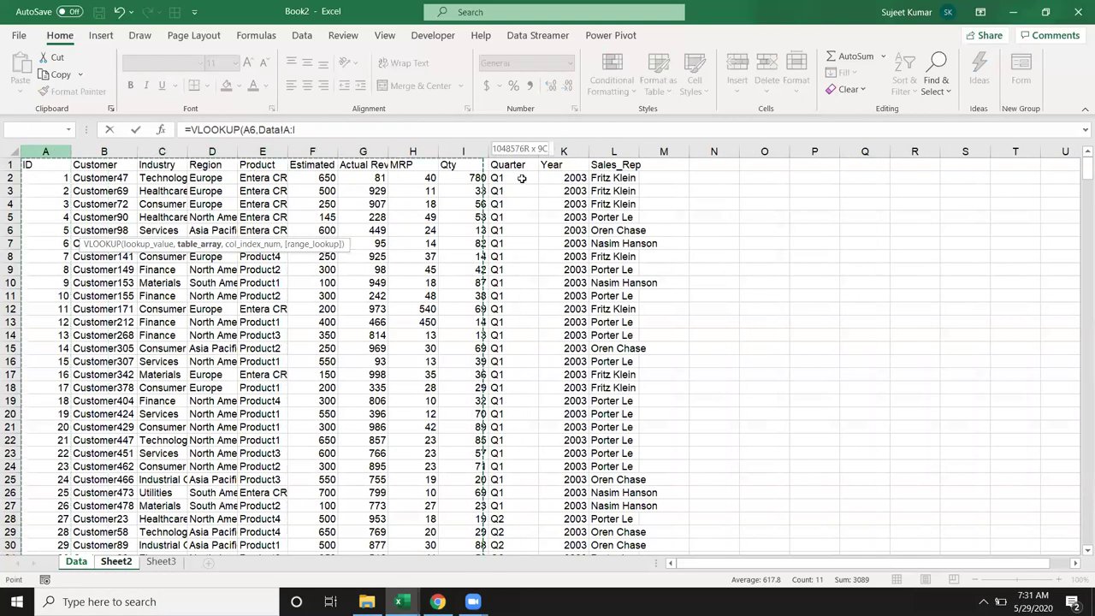
type(",{")
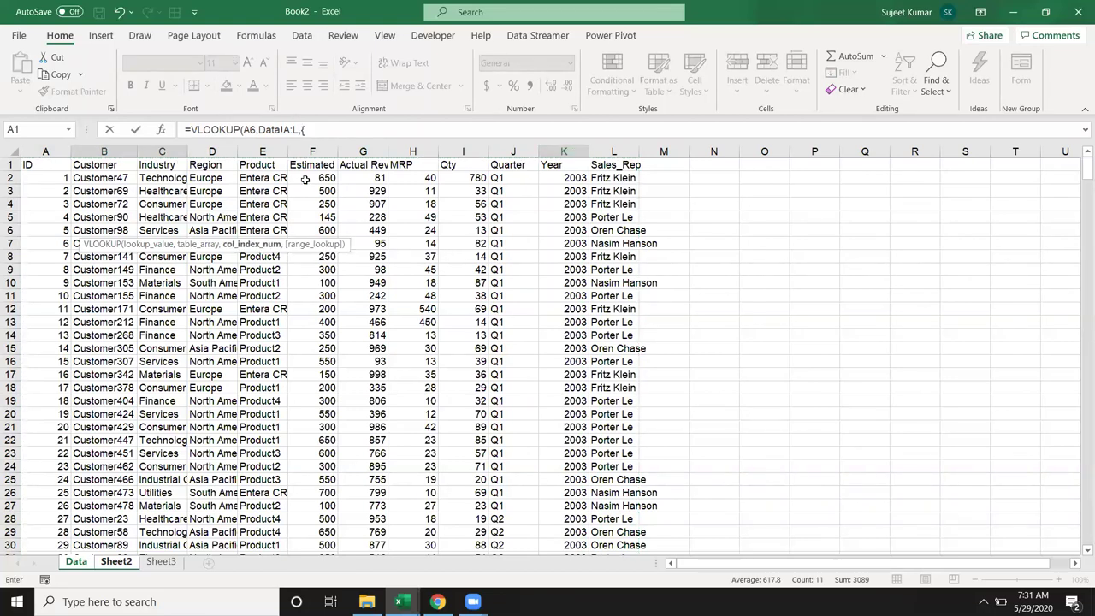
type("2,3,4")
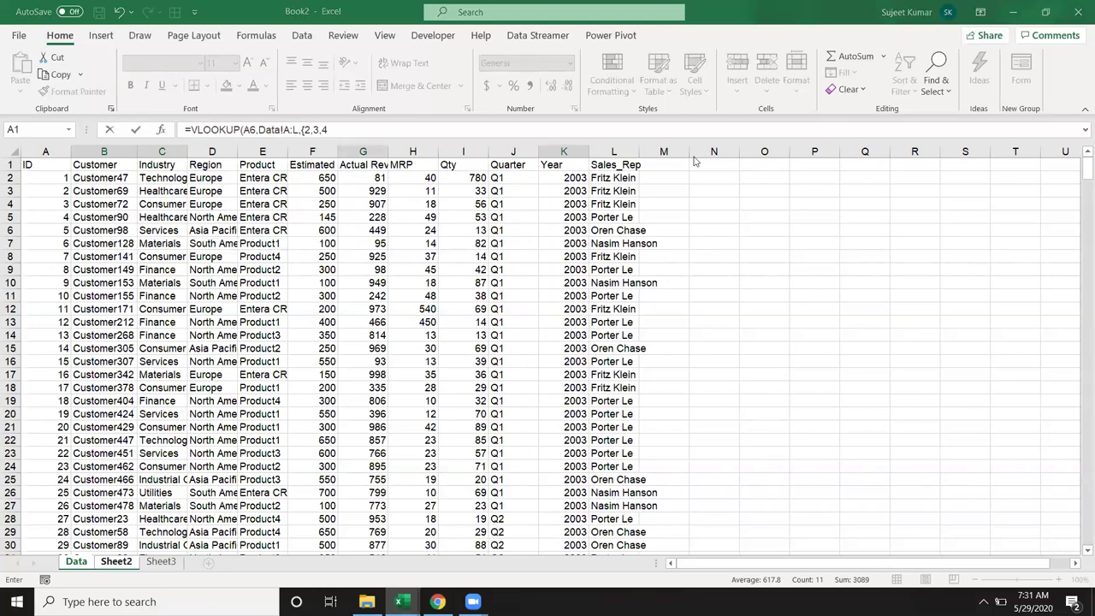
left_click(411, 125)
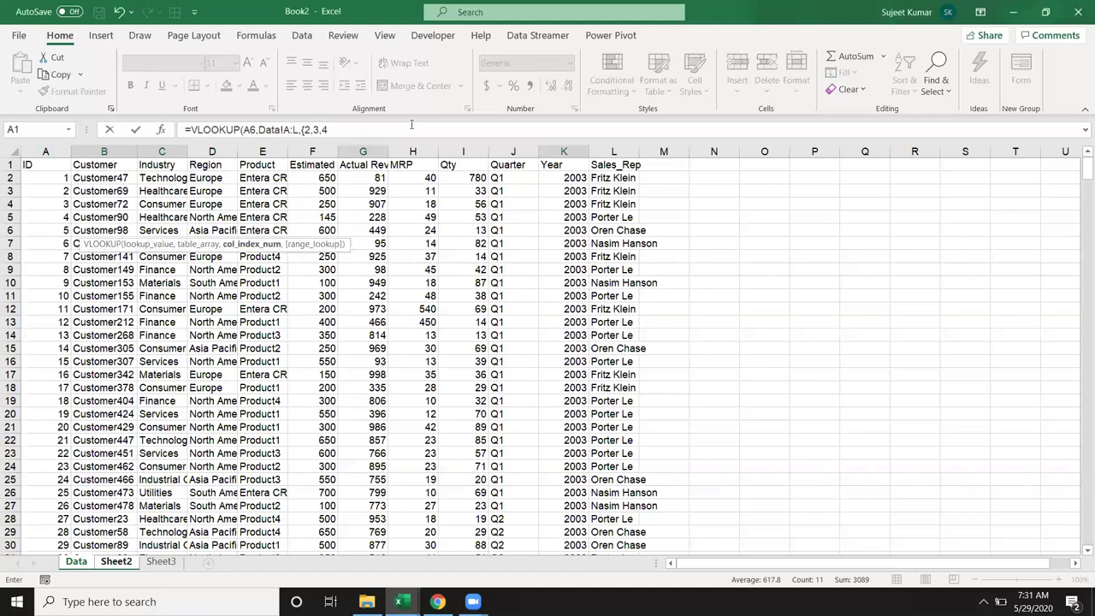
left_click(359, 127)
type(",5,6,7,8,9,10,11,12")
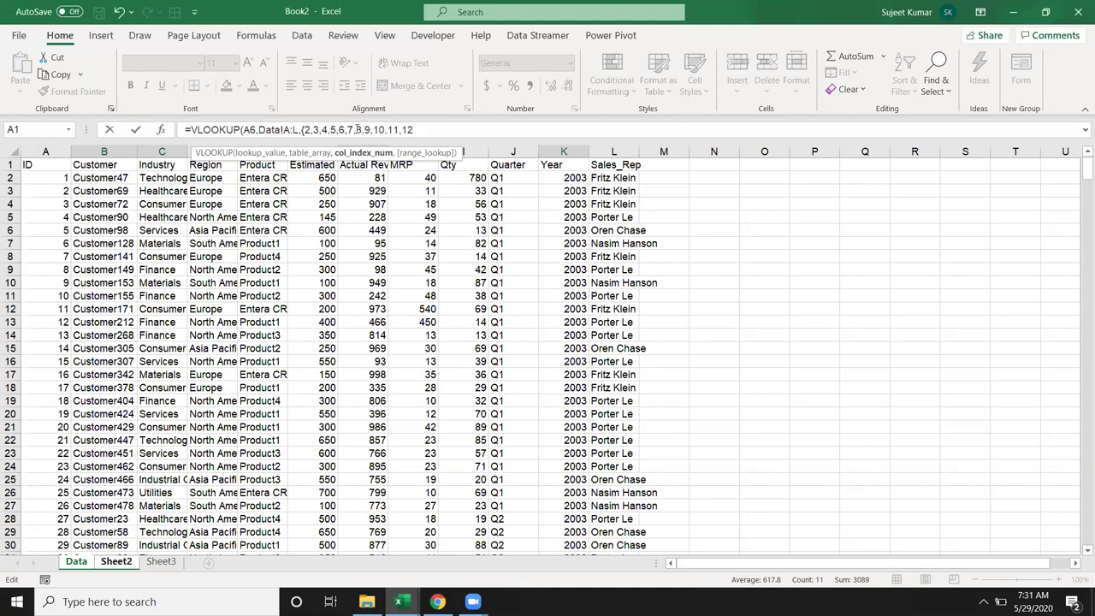
type("}")
type(",0)")
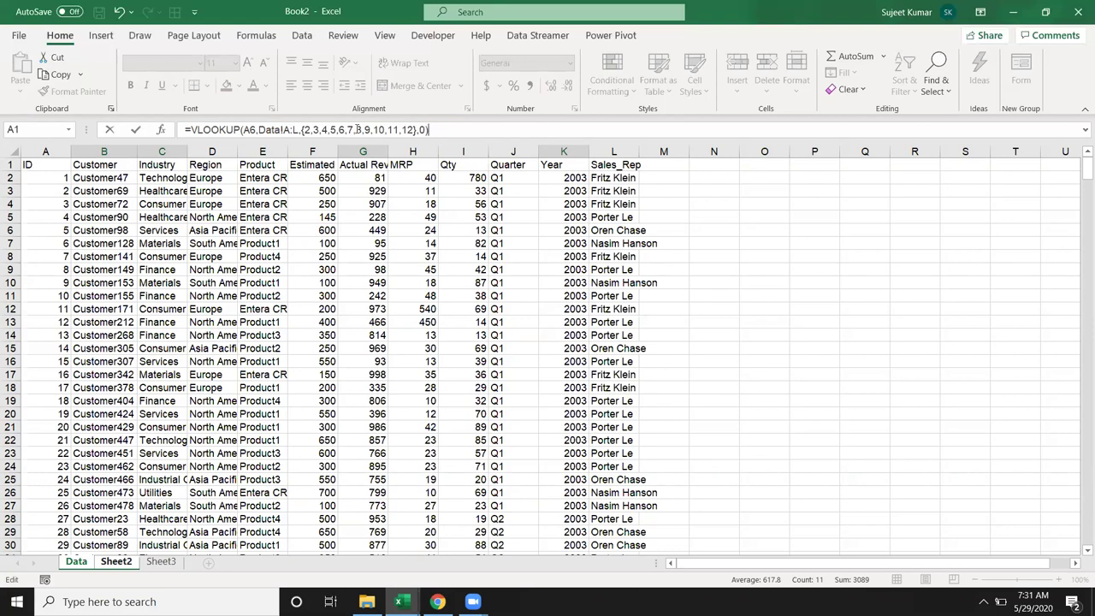
key("Return")
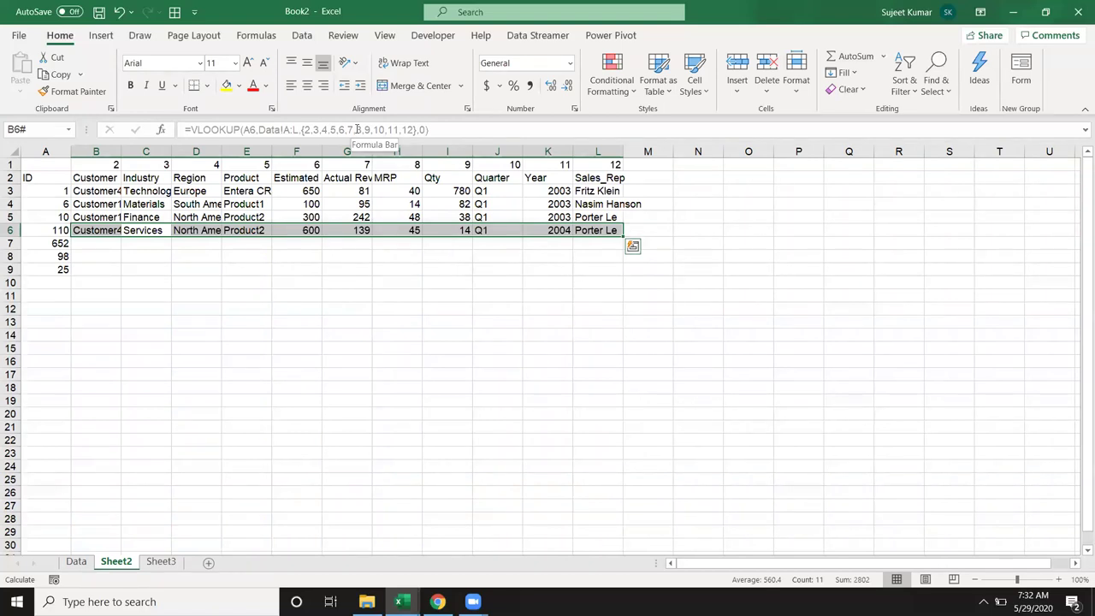
Array-enter =VLOOKUP(A7,Data!A:L,{2,...,12},0) across B7:L7 for ID 652
left_click(163, 244)
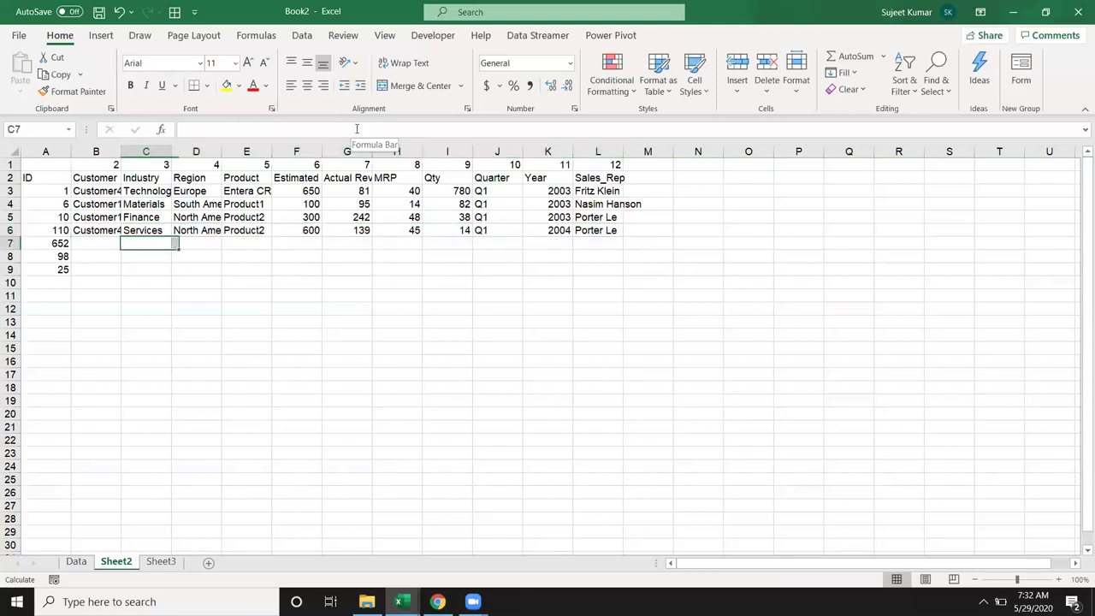
left_click(185, 320)
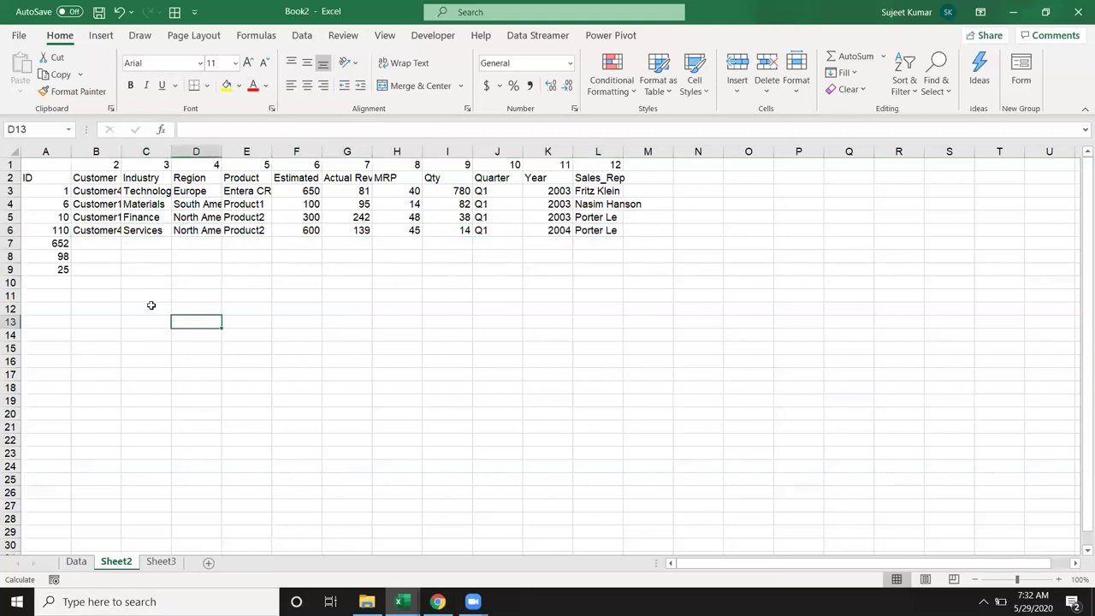
left_click_drag(80, 244, 599, 248)
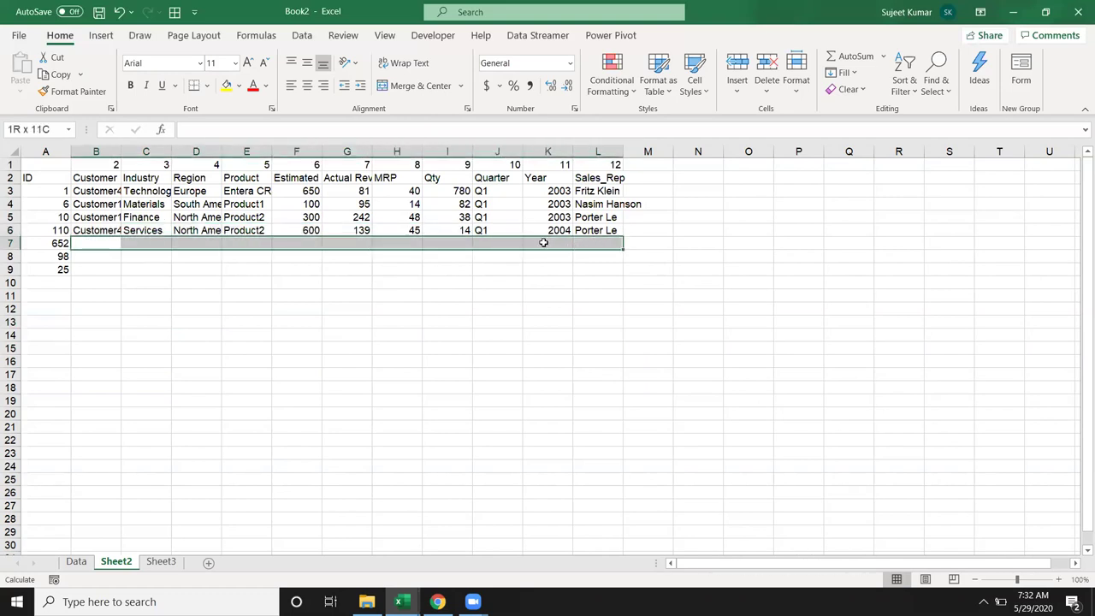
type("=")
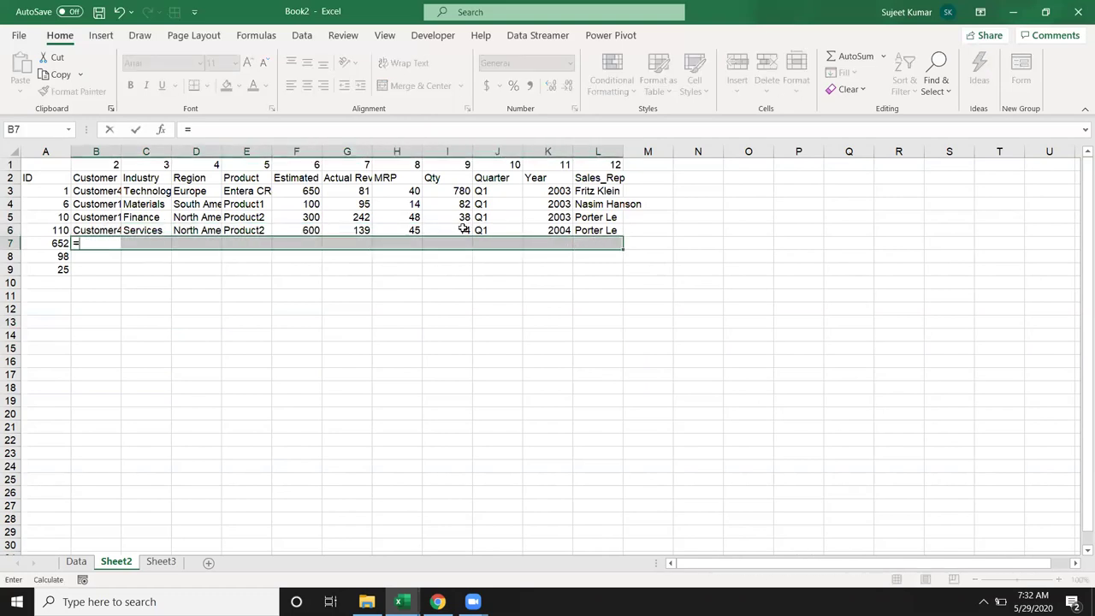
type("vl")
key("Tab")
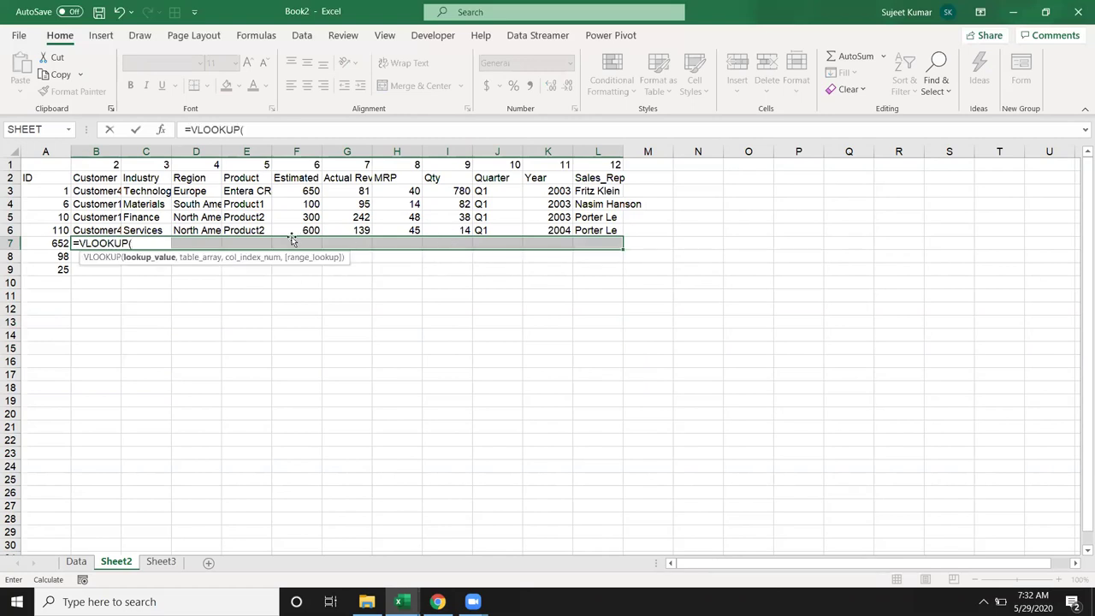
left_click(54, 243)
type(",")
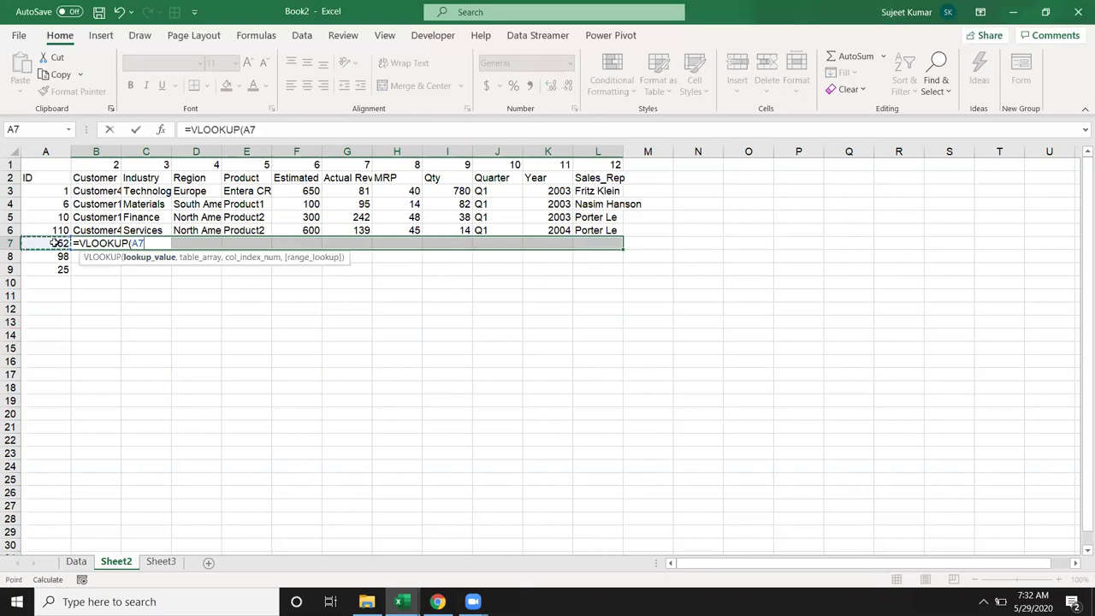
left_click(90, 564)
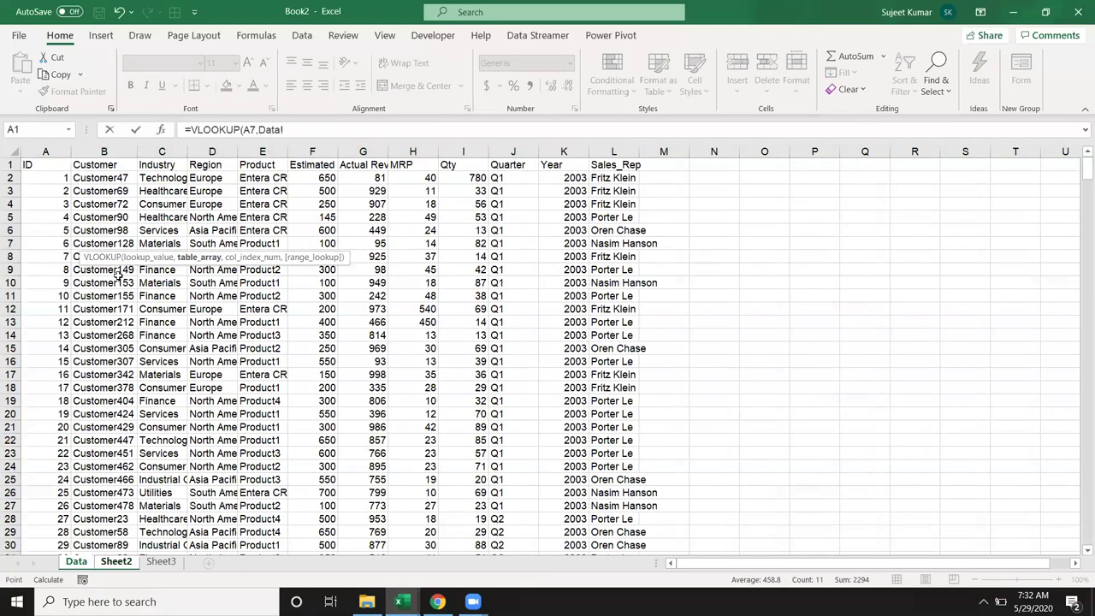
left_click_drag(60, 154, 161, 152)
left_click_drag(608, 158, 608, 158)
type(",{2,3,4,5,6,7,8,9,10,11,12")
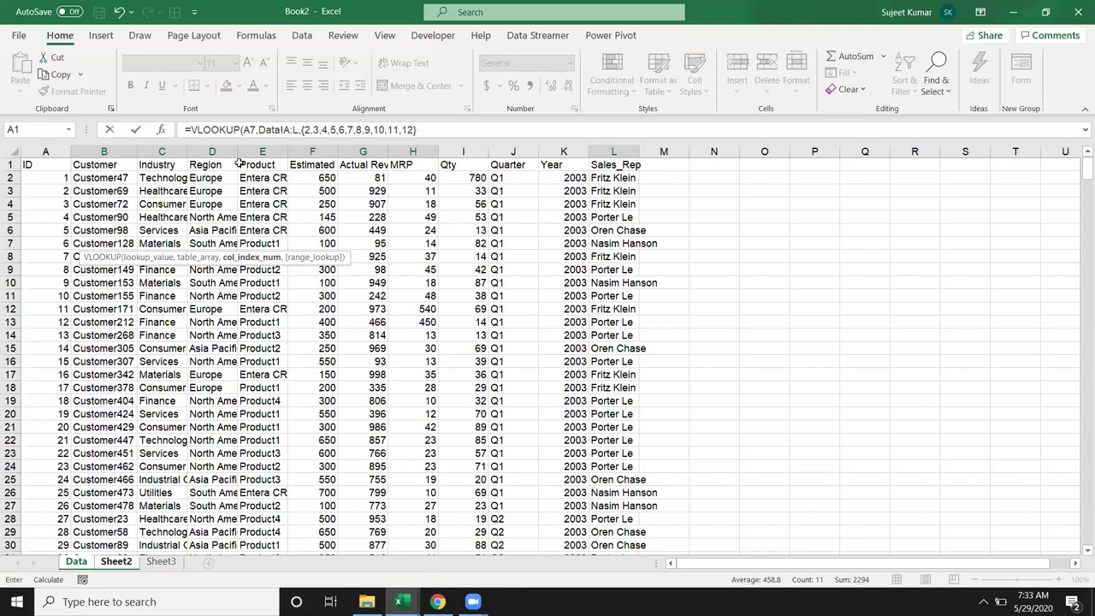
type(",0)")
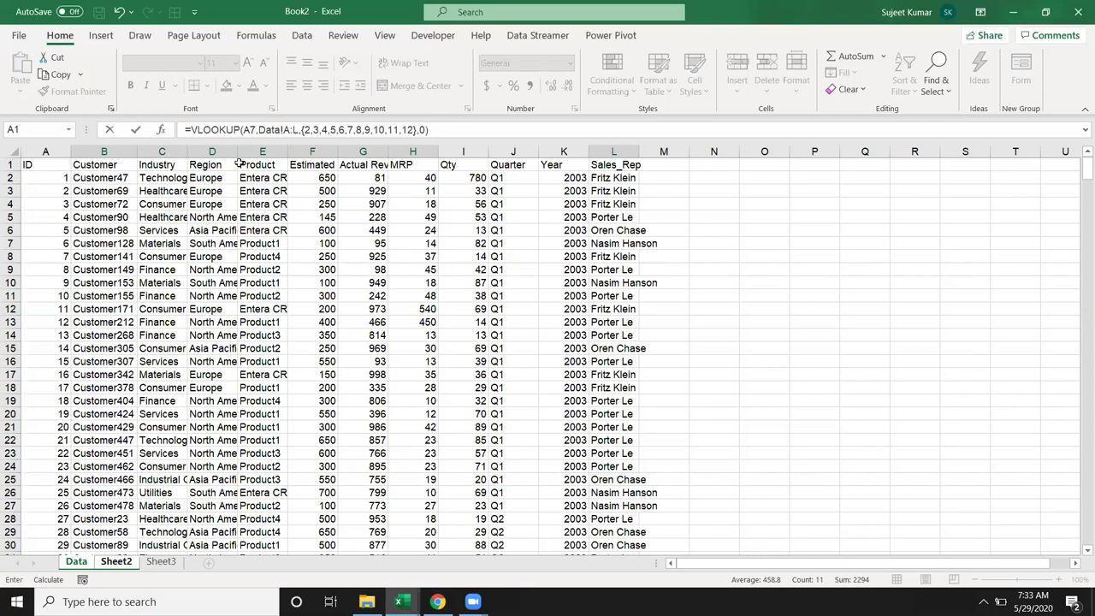
key("ctrl+shift+Return")
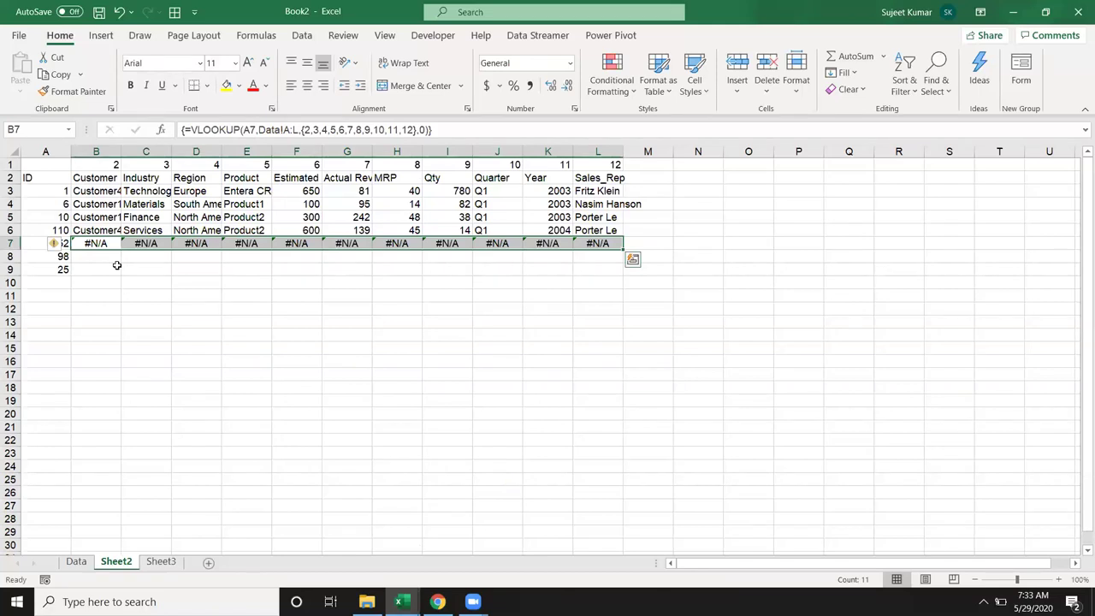
Try IDs 1, 632 and 690 in A7 to test the row 7 lookup
left_click(119, 305)
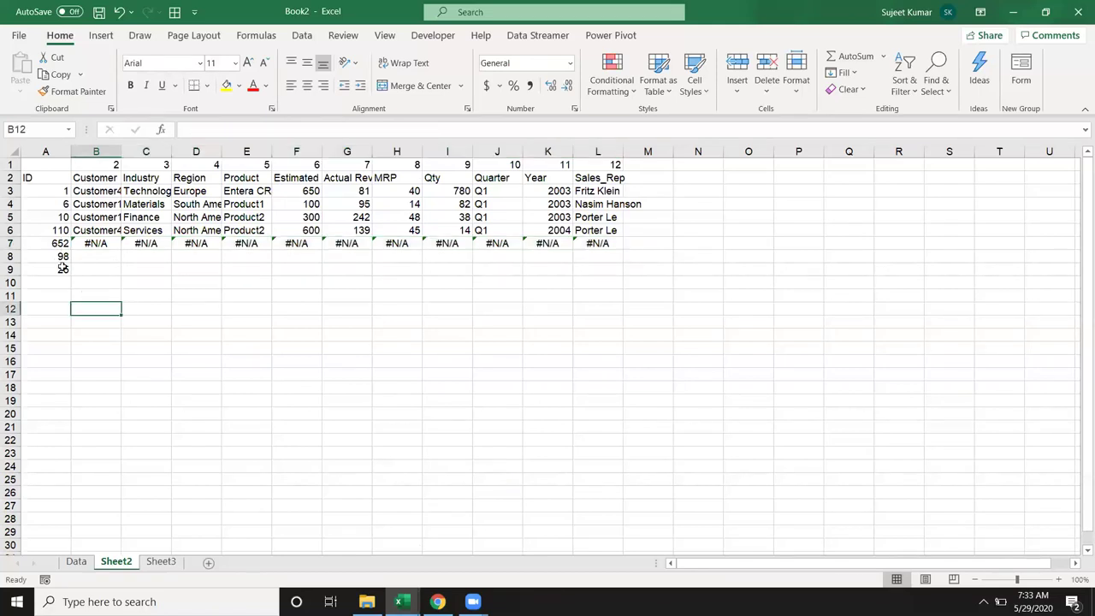
left_click(47, 246)
type("1")
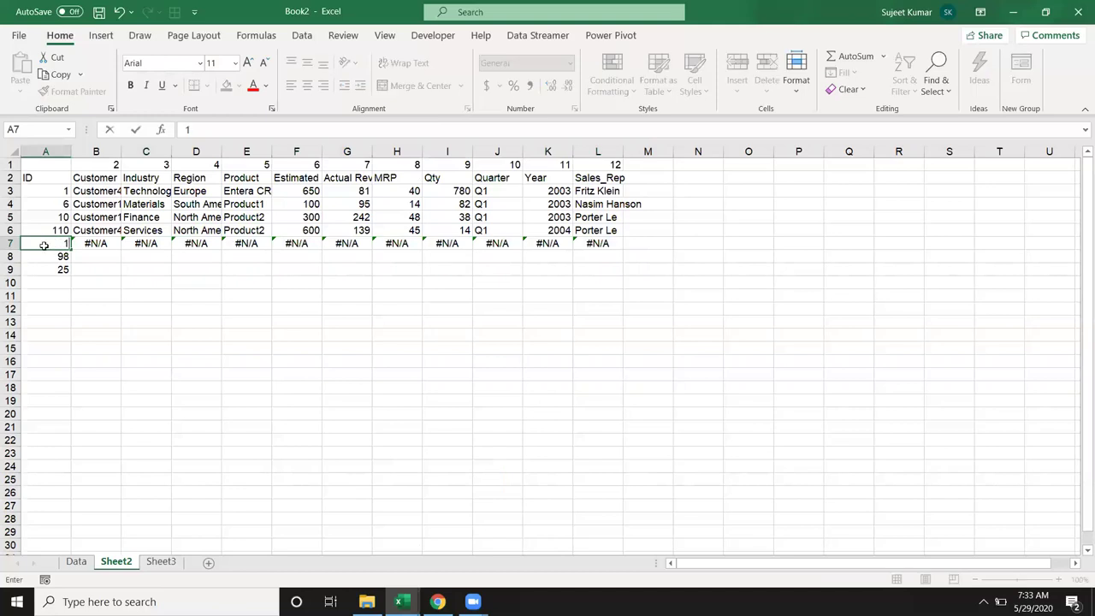
key("Return")
left_click(44, 245)
type("632")
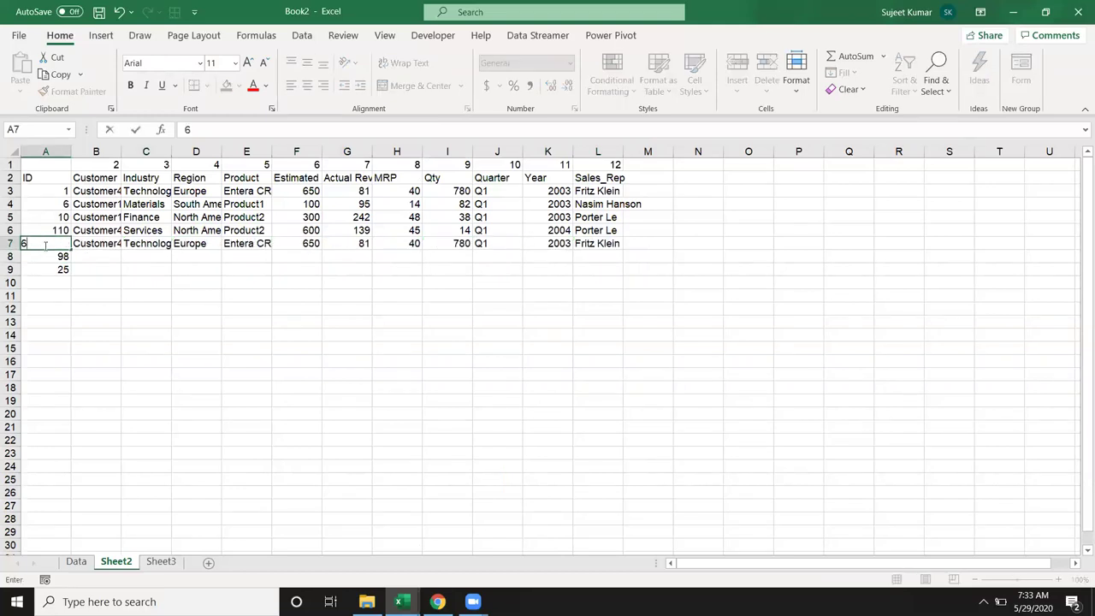
key("Return")
left_click(44, 245)
type("690")
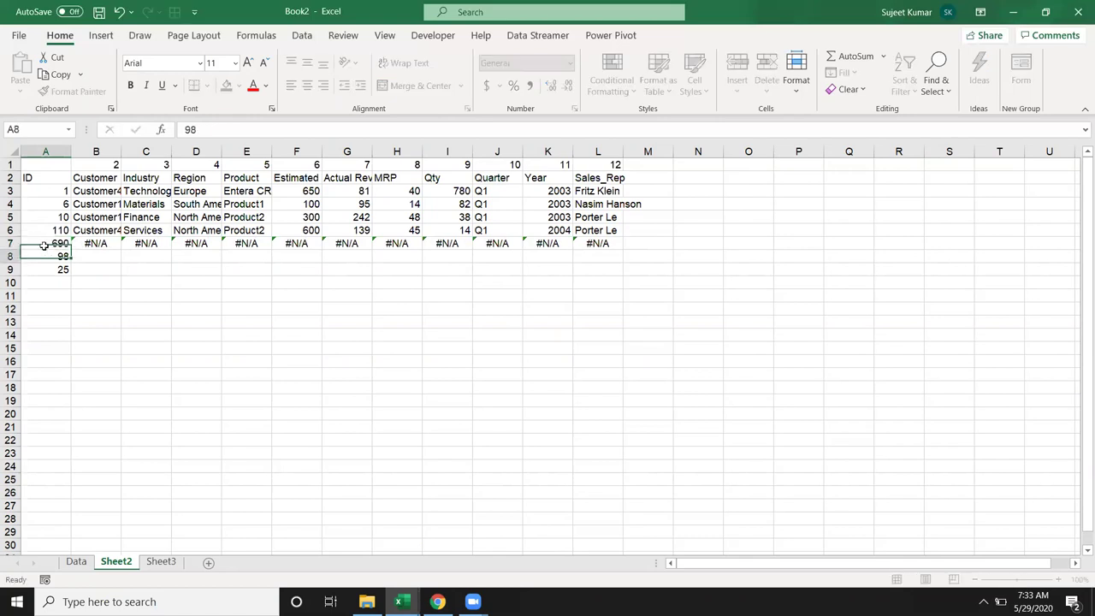
left_click(43, 245)
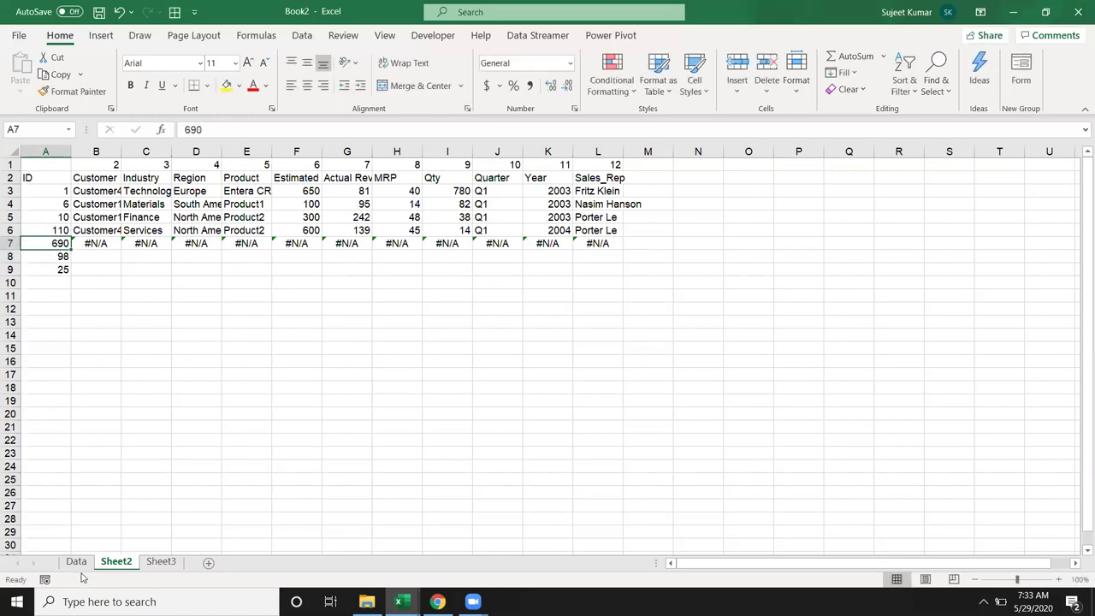
Find the Data sheet's last ID with Ctrl+Down, then enter 503 in A7
left_click(76, 561)
left_click(47, 520)
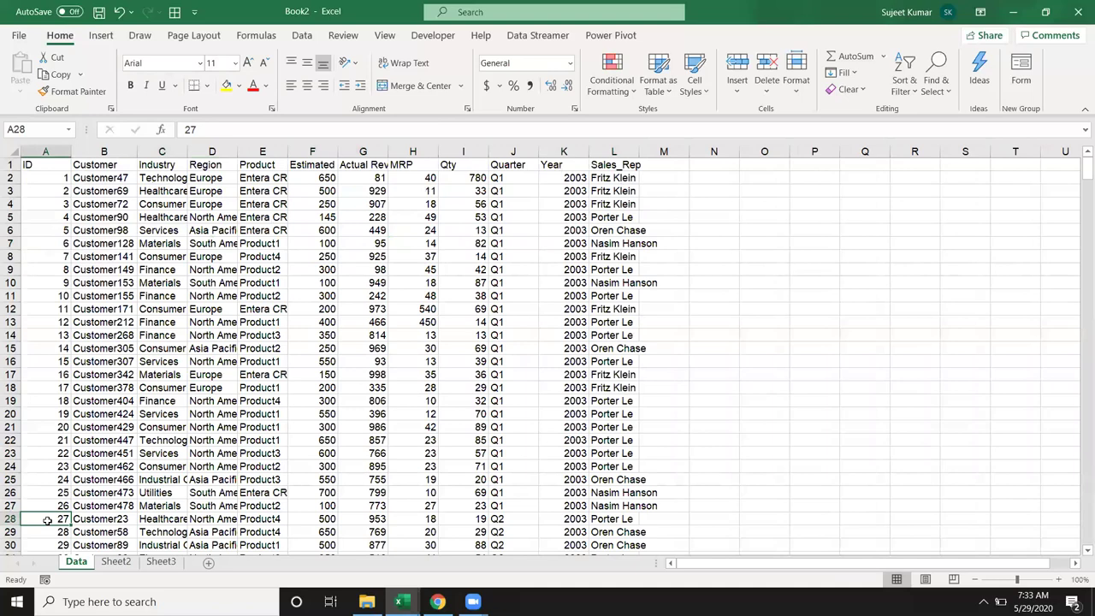
key("ctrl+Down")
key("ctrl+Up")
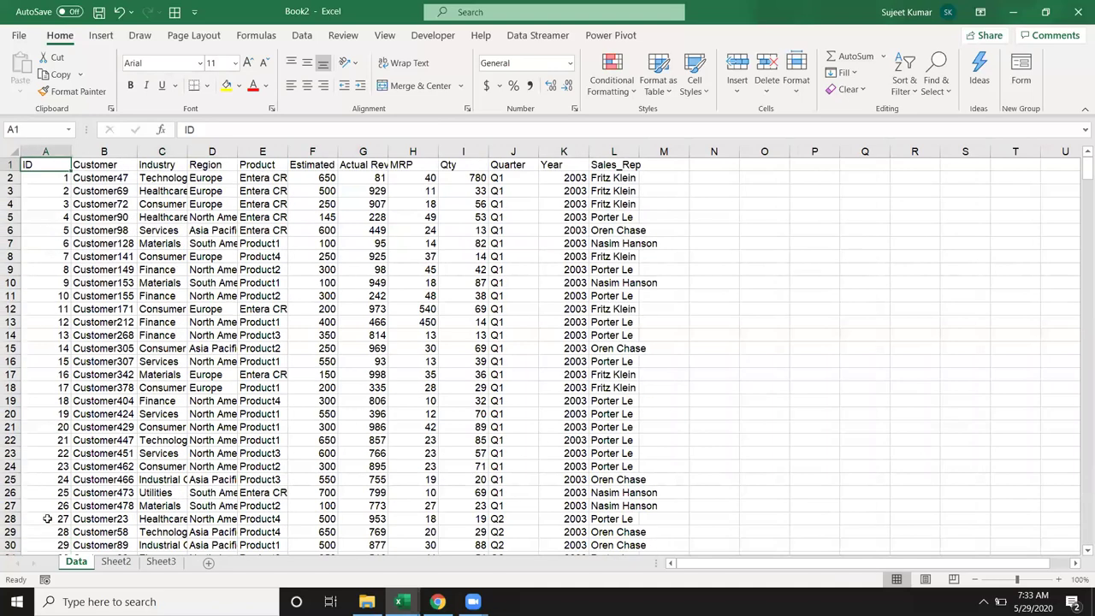
left_click(116, 561)
type("503")
key("Return")
key("Up")
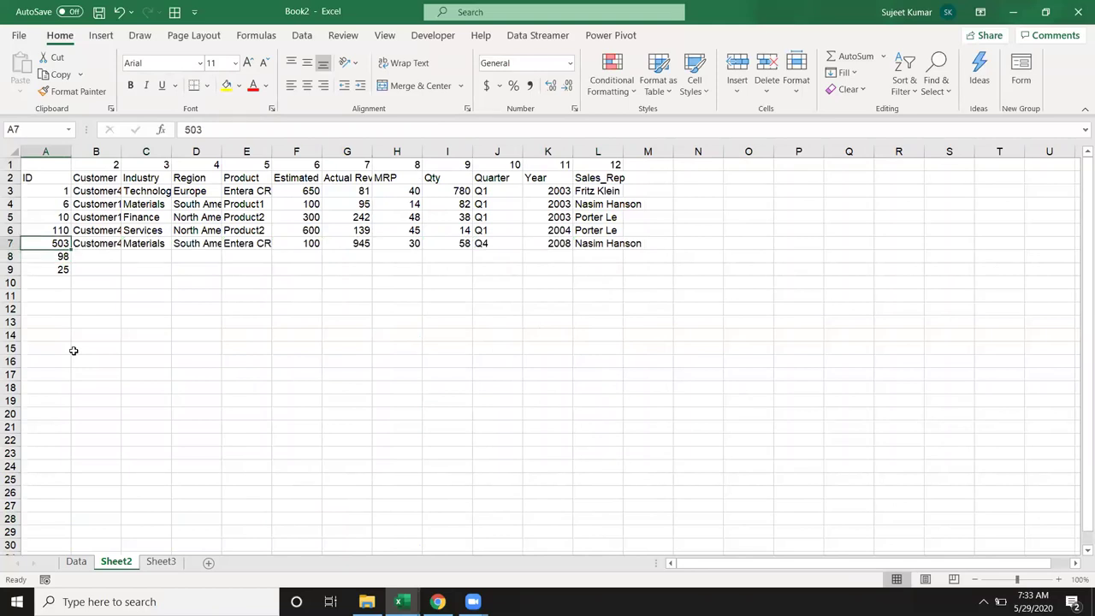
key("Right")
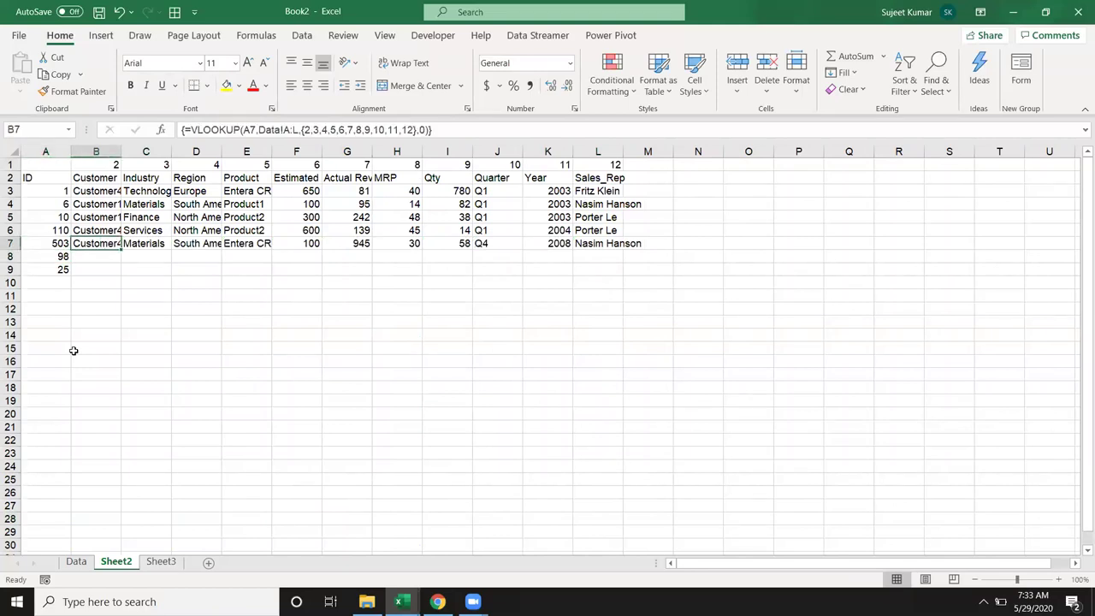
left_click(92, 182)
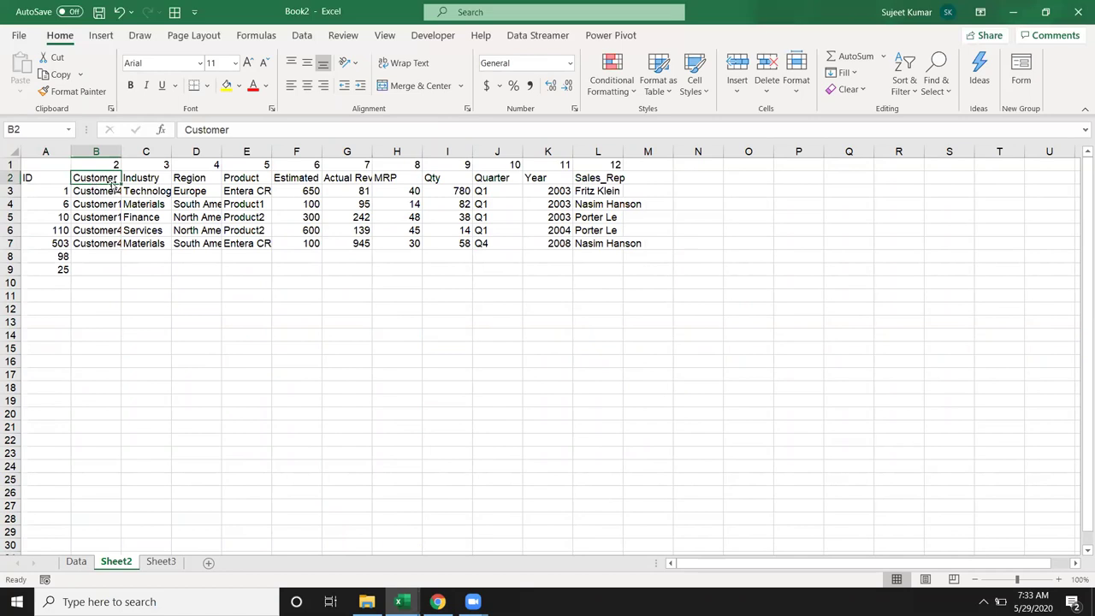
Copy the Customer, Product, Actual Rev, Qty and Year headers into row 13 starting at B13
left_click(230, 177, "ctrl")
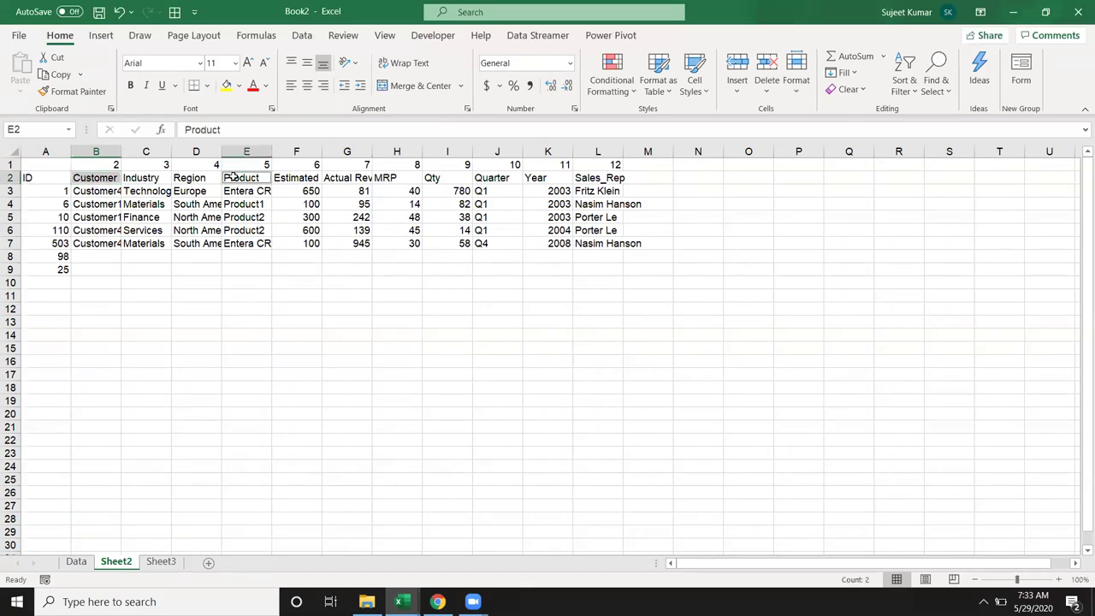
left_click(360, 180, "ctrl")
left_click(448, 181, "ctrl")
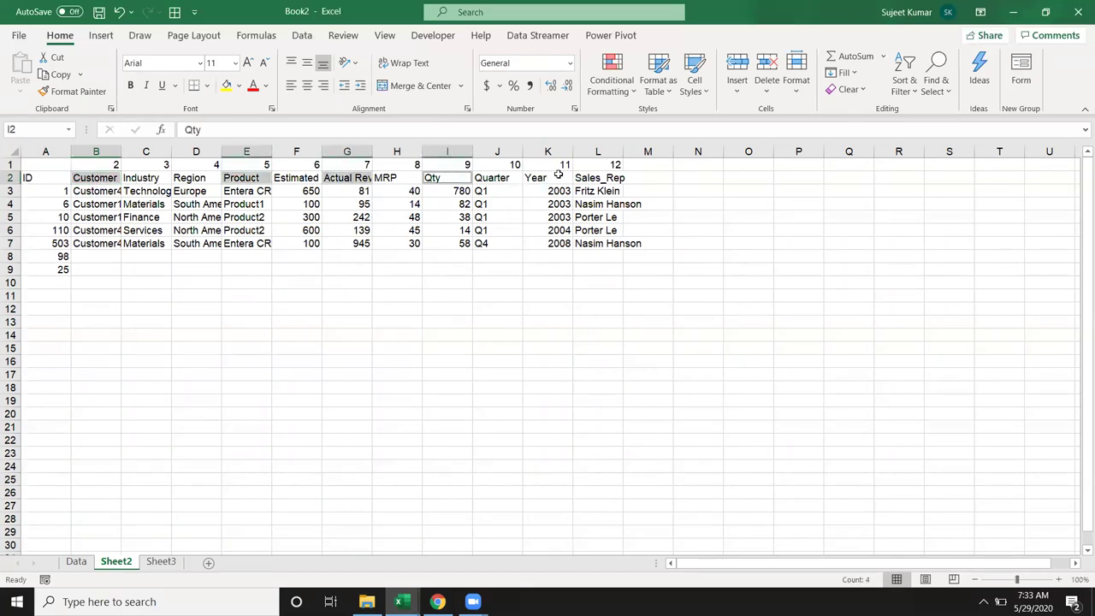
left_click(557, 177, "ctrl")
key("ctrl+c")
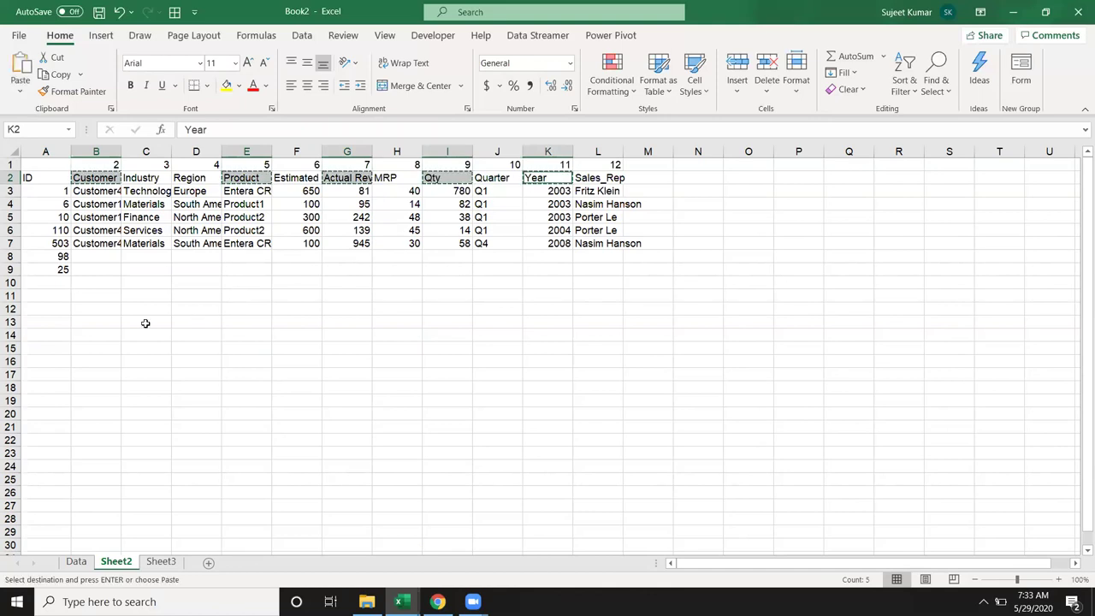
left_click(101, 322)
key("ctrl+v")
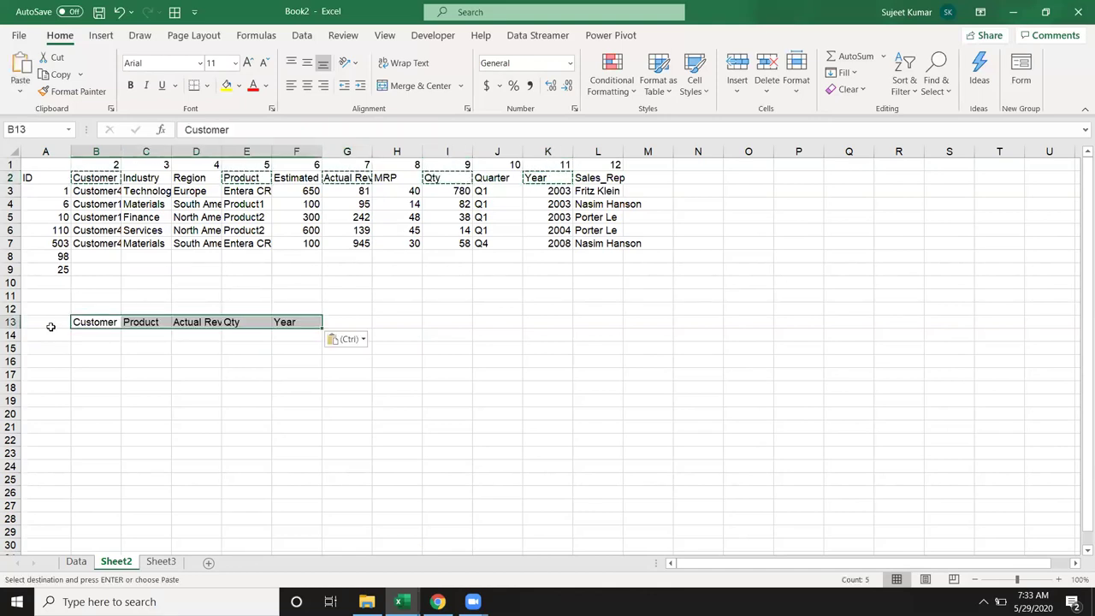
Label A13 'ID' and enter 65 in A14
left_click(49, 327)
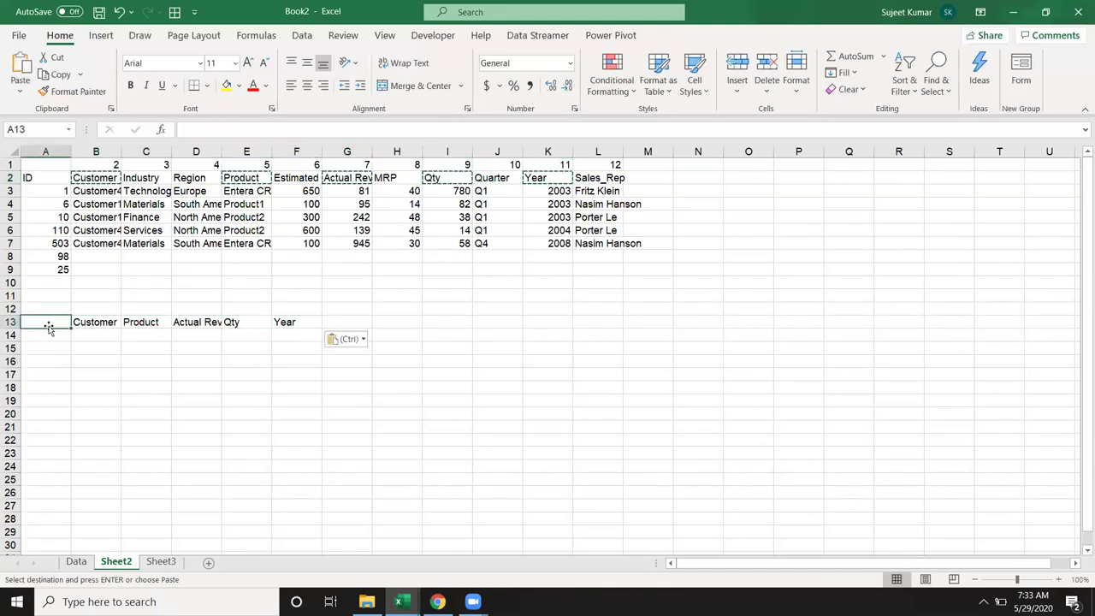
type("ID")
key("Return")
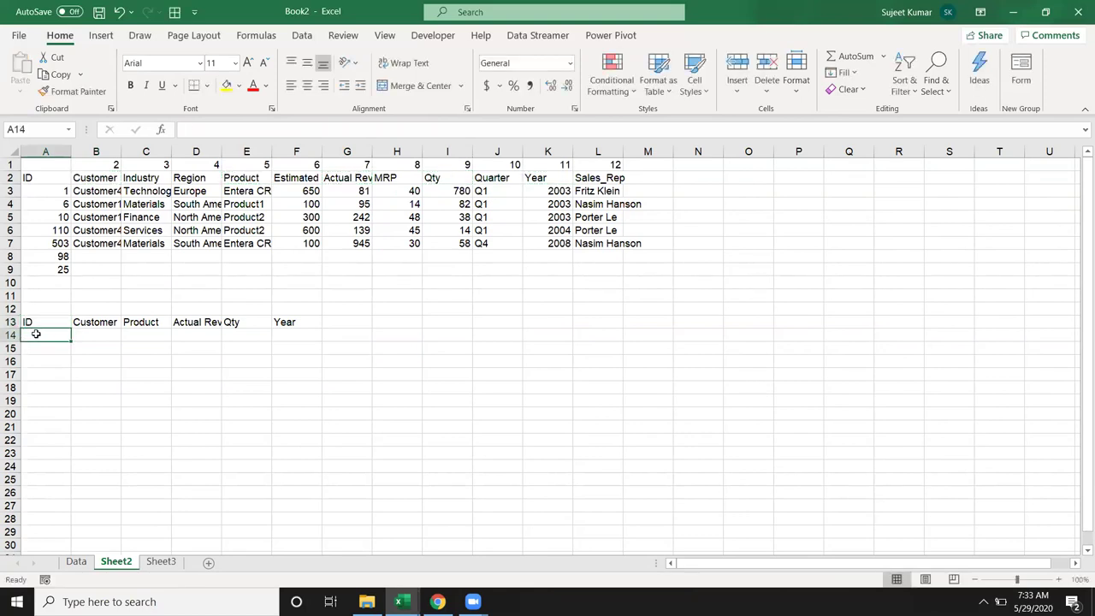
type("65")
key("Return")
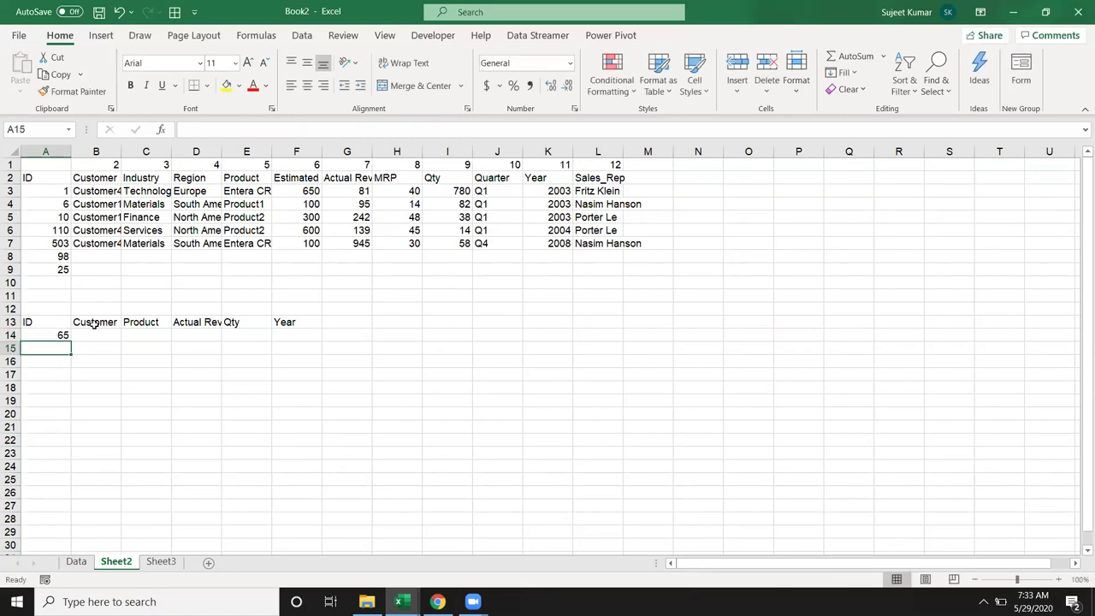
left_click(224, 270)
left_click(609, 181)
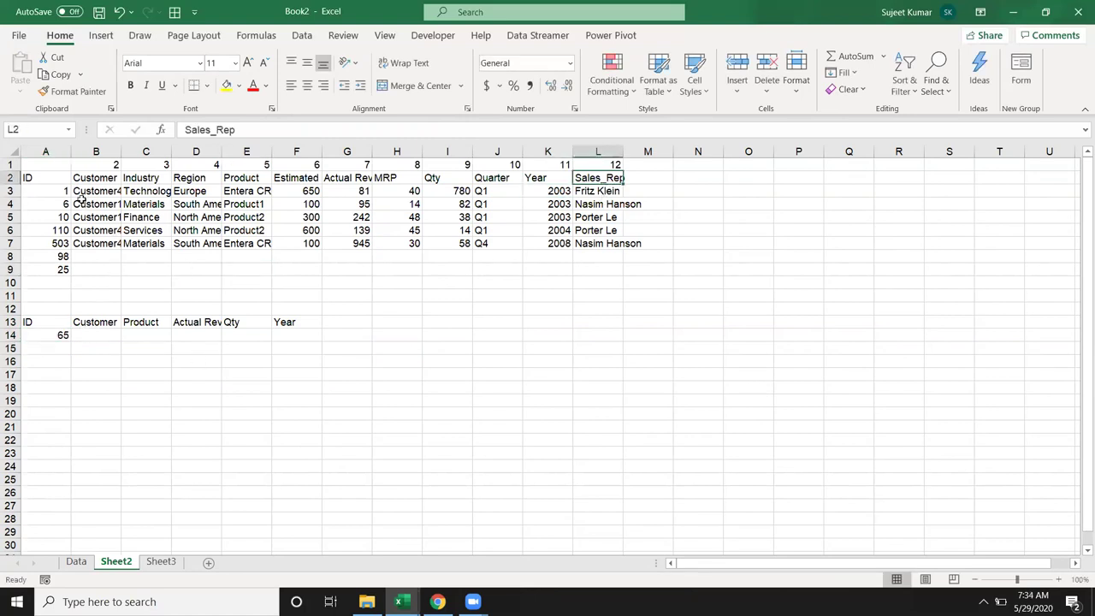
left_click_drag(137, 178, 609, 178)
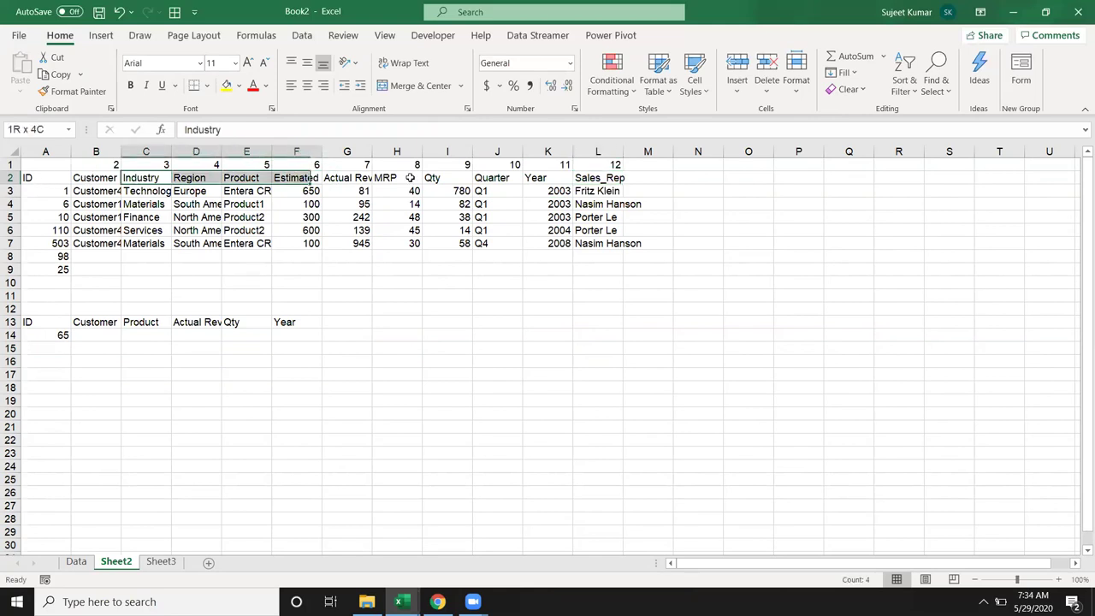
mouse_move(296, 321)
left_mouse_down()
mouse_move(76, 332)
mouse_move(76, 323)
left_mouse_up()
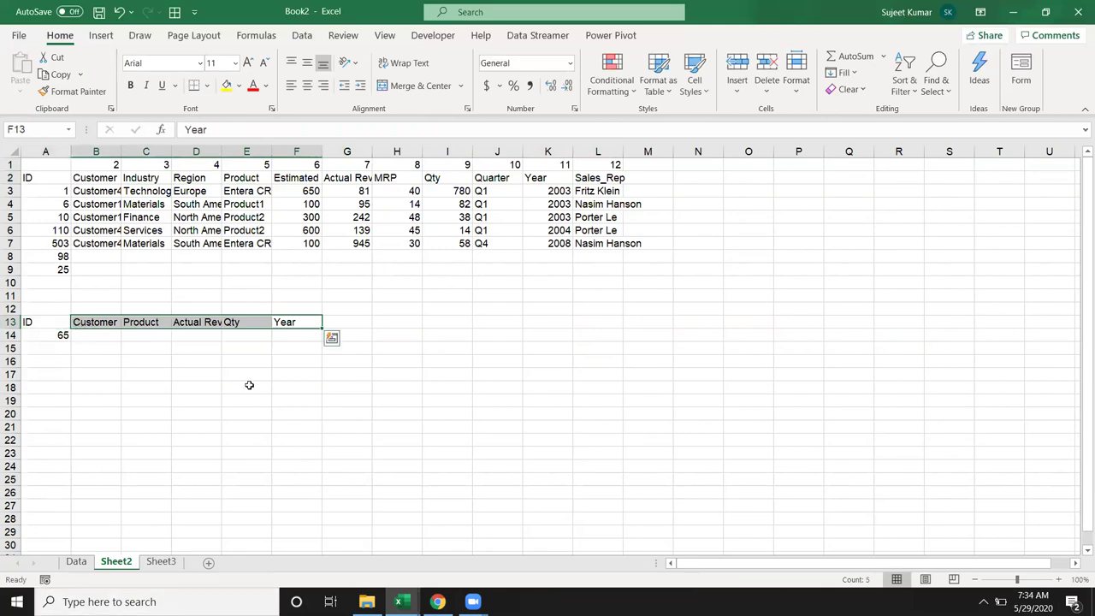
left_click(297, 358)
left_click(304, 322)
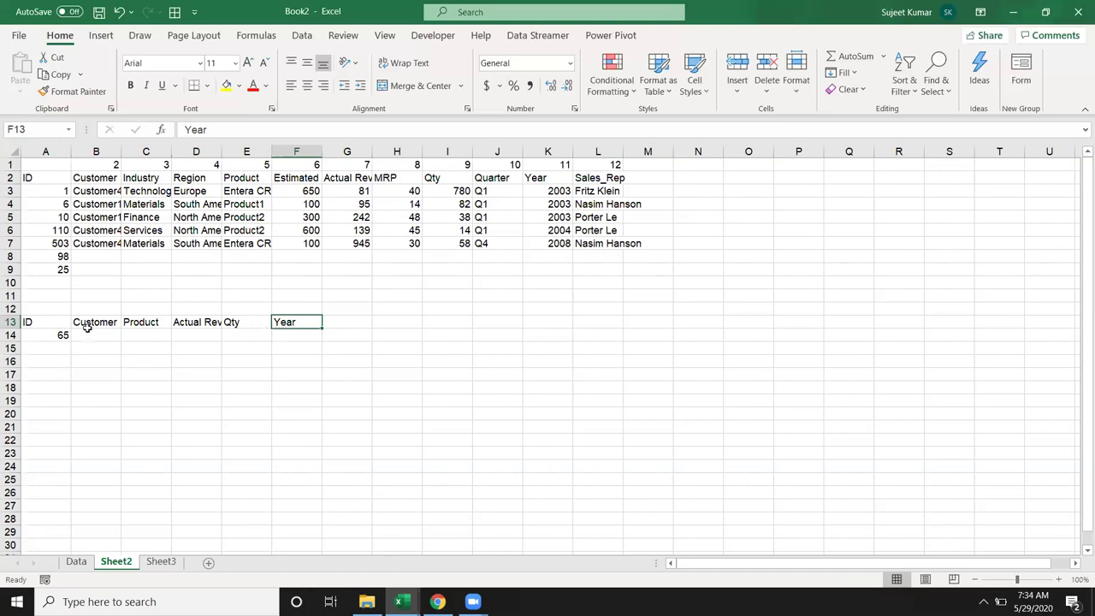
left_click_drag(88, 327, 291, 325)
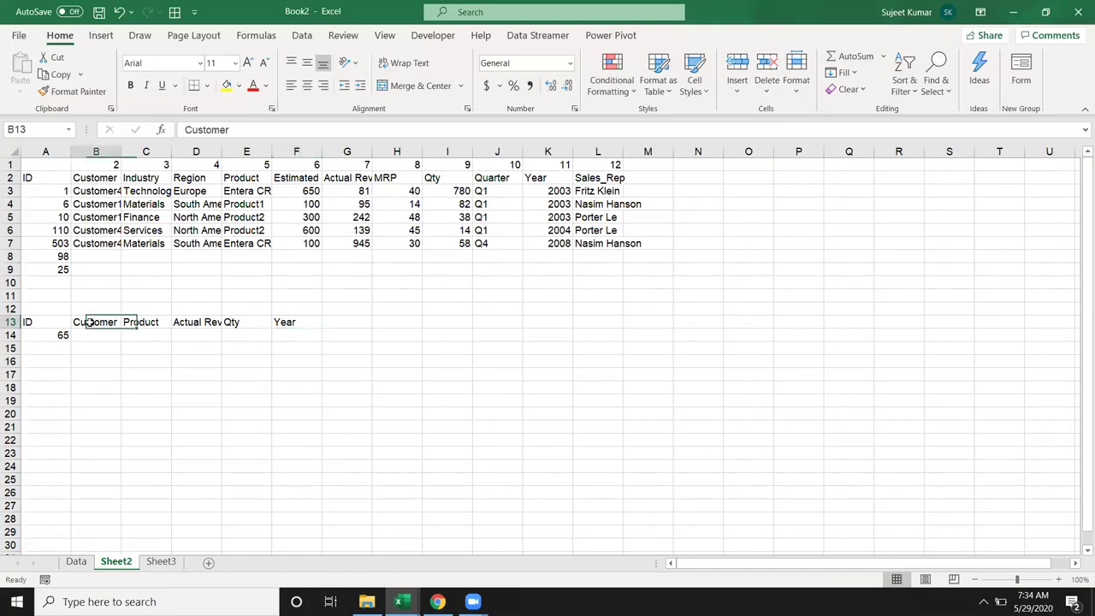
left_click(131, 352)
left_click(95, 327)
left_click(76, 561)
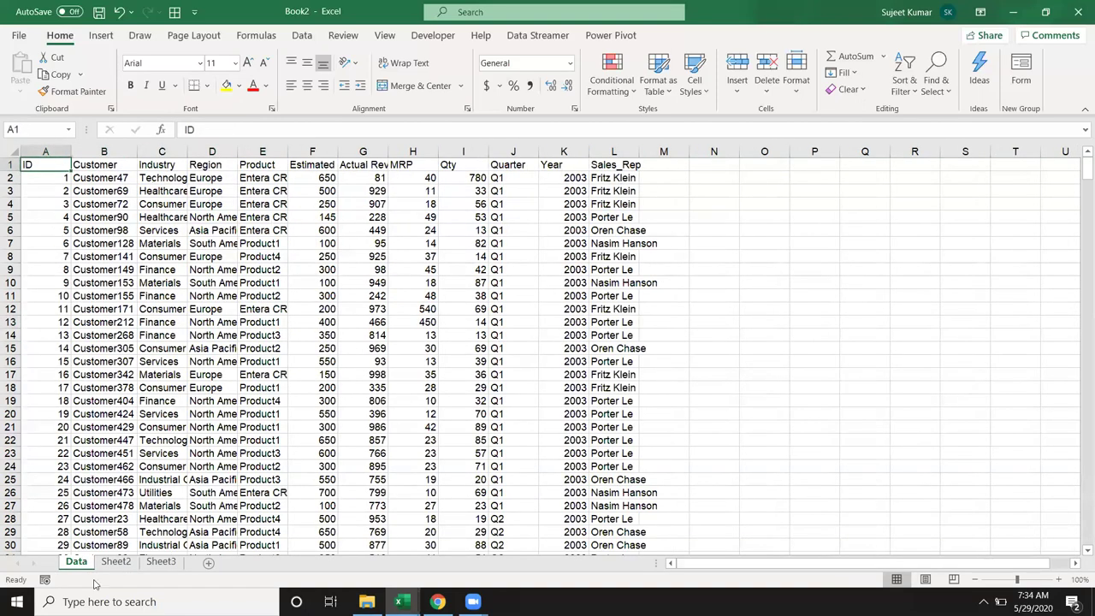
left_click(111, 562)
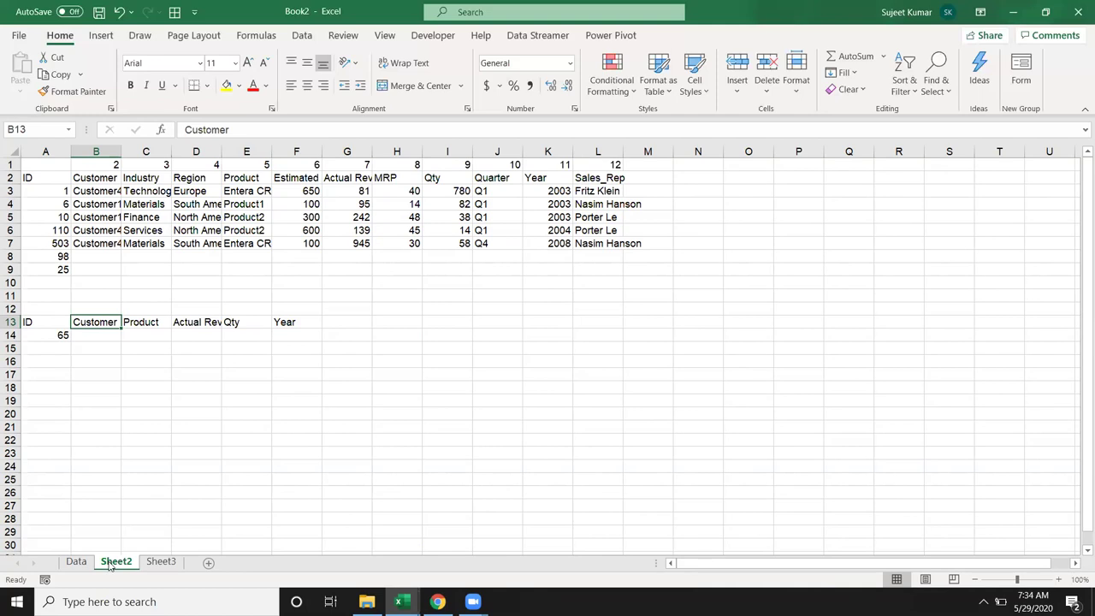
key("Right")
key("Right")
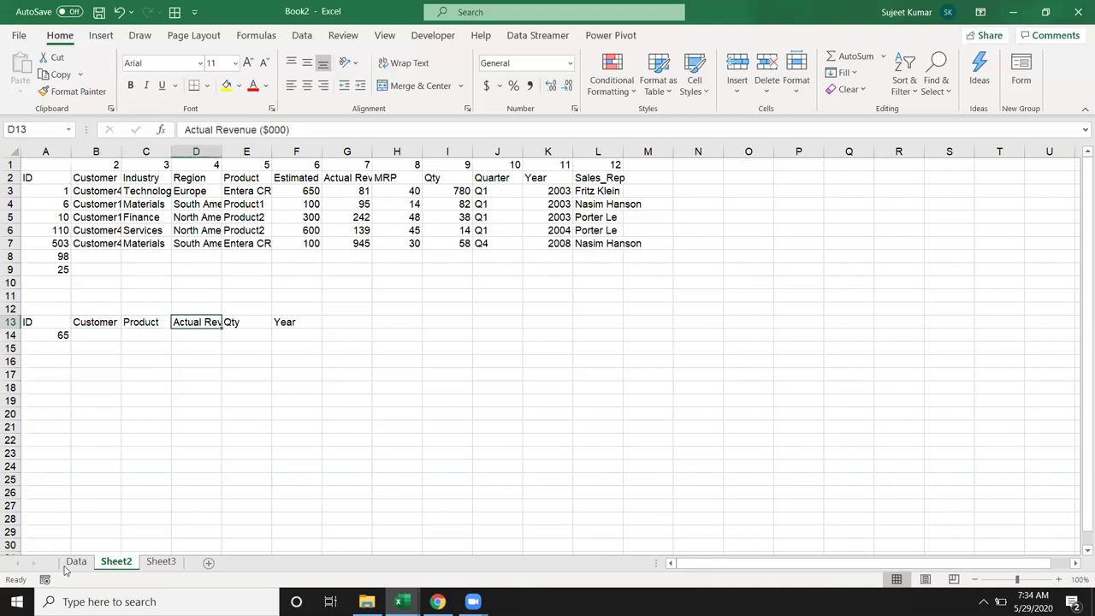
left_click(76, 561)
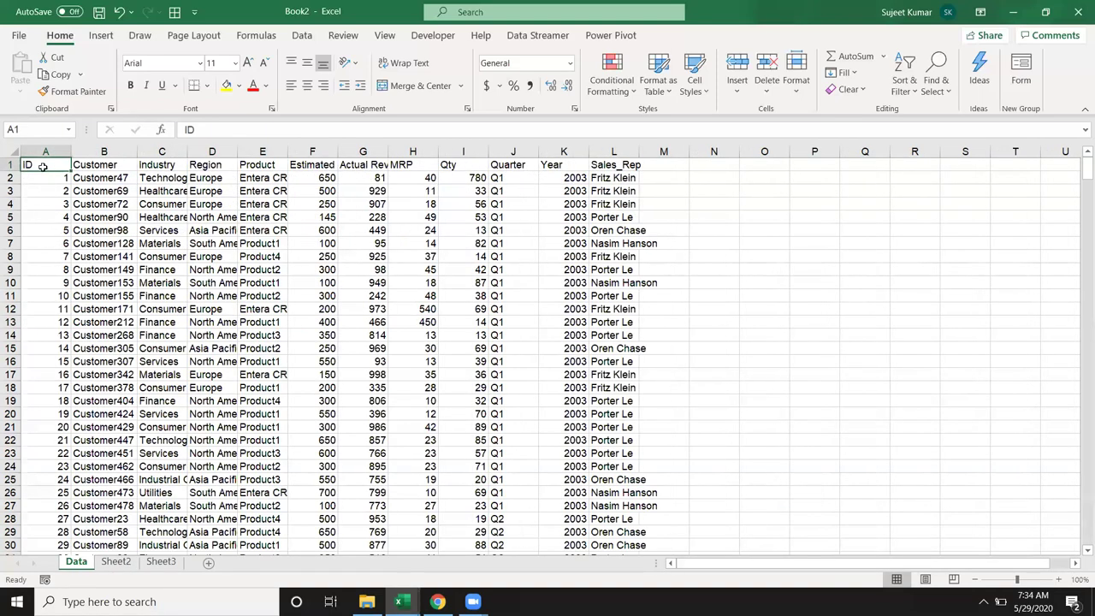
left_click_drag(43, 164, 613, 166)
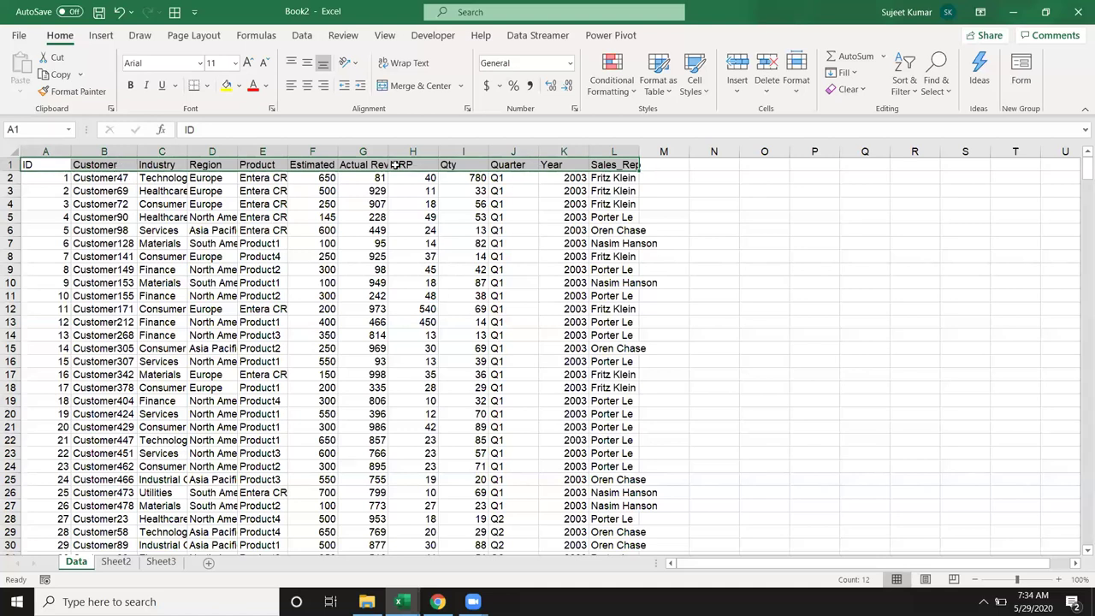
left_click(116, 561)
left_click_drag(80, 322, 271, 318)
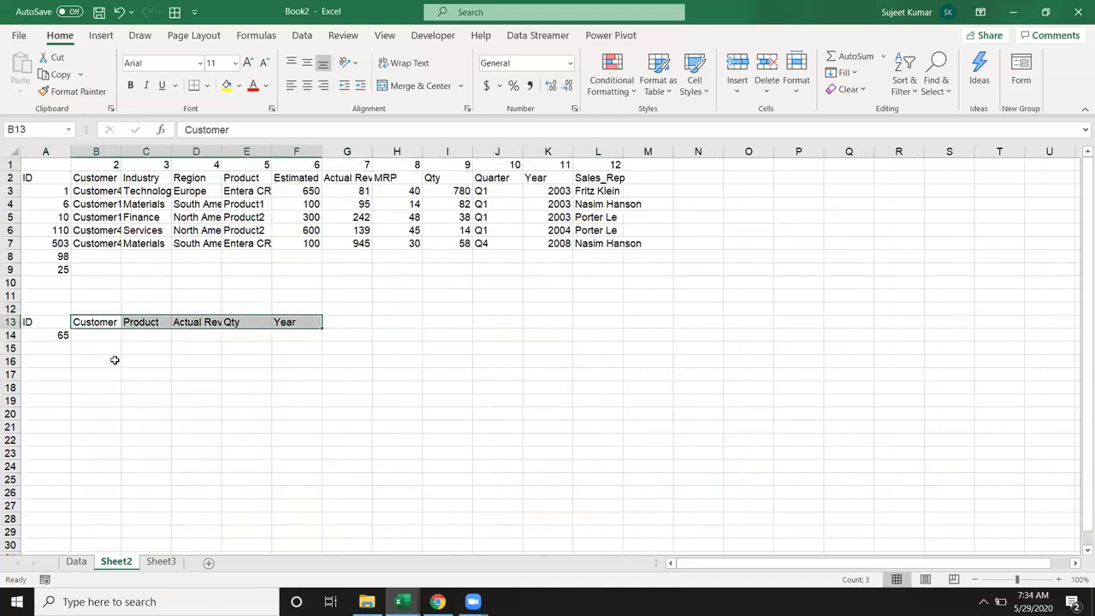
Start a MATCH formula in B12 using the B13 header as lookup value
left_click(112, 359)
left_click(94, 308)
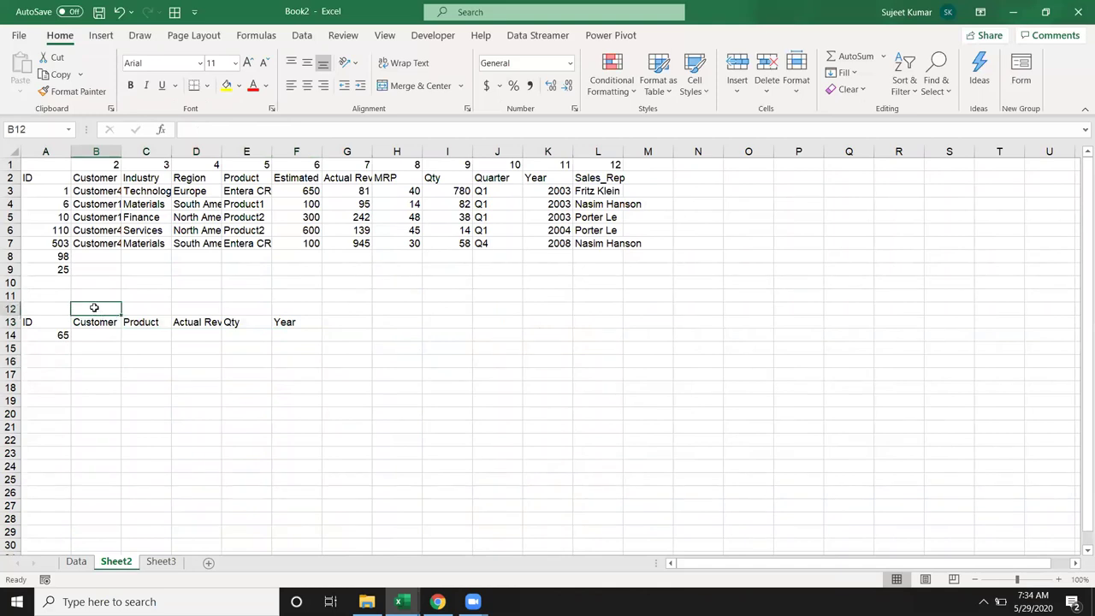
type("=")
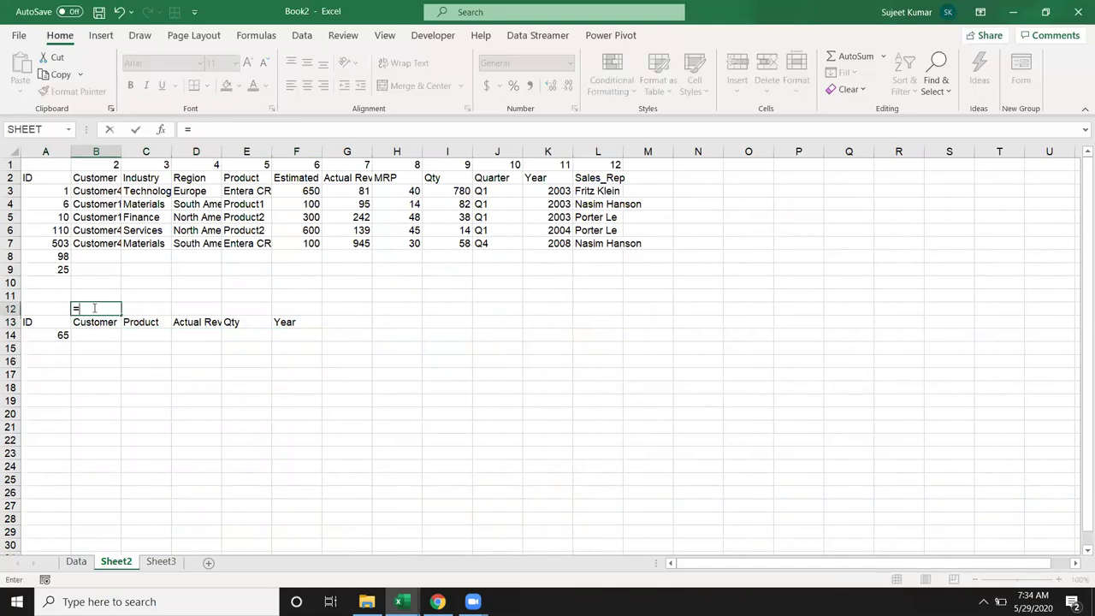
type("imar")
key("Tab")
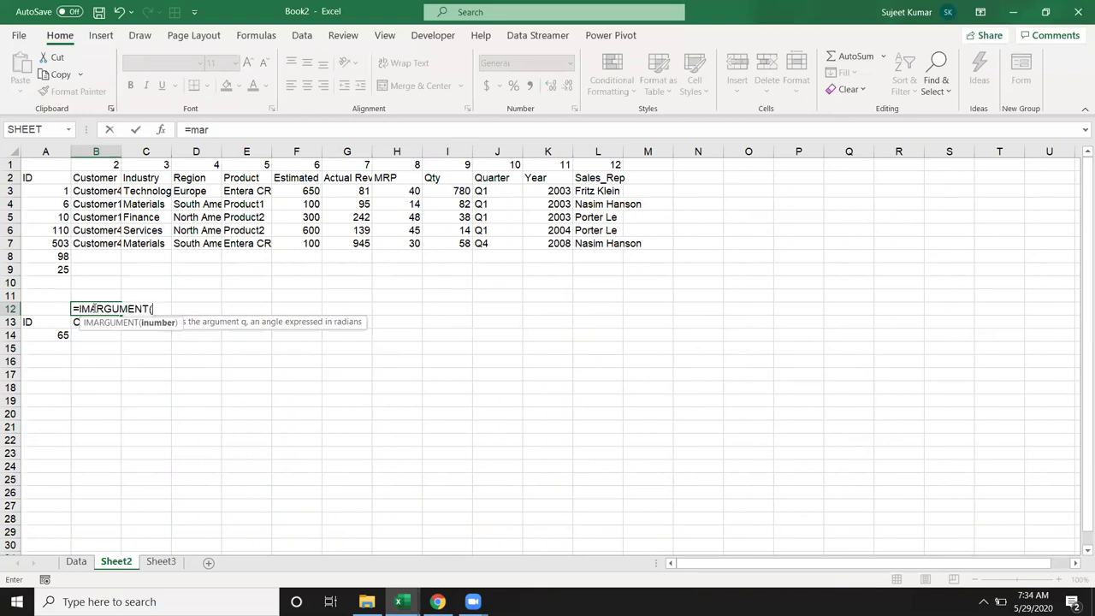
key("Escape")
type("=ma")
key("Tab")
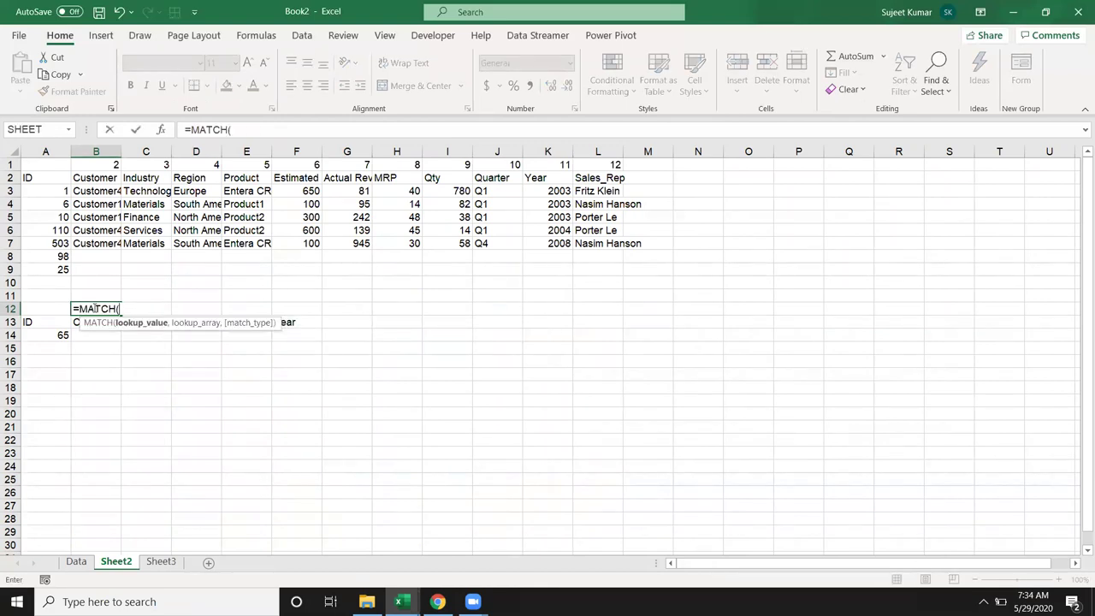
key("Down")
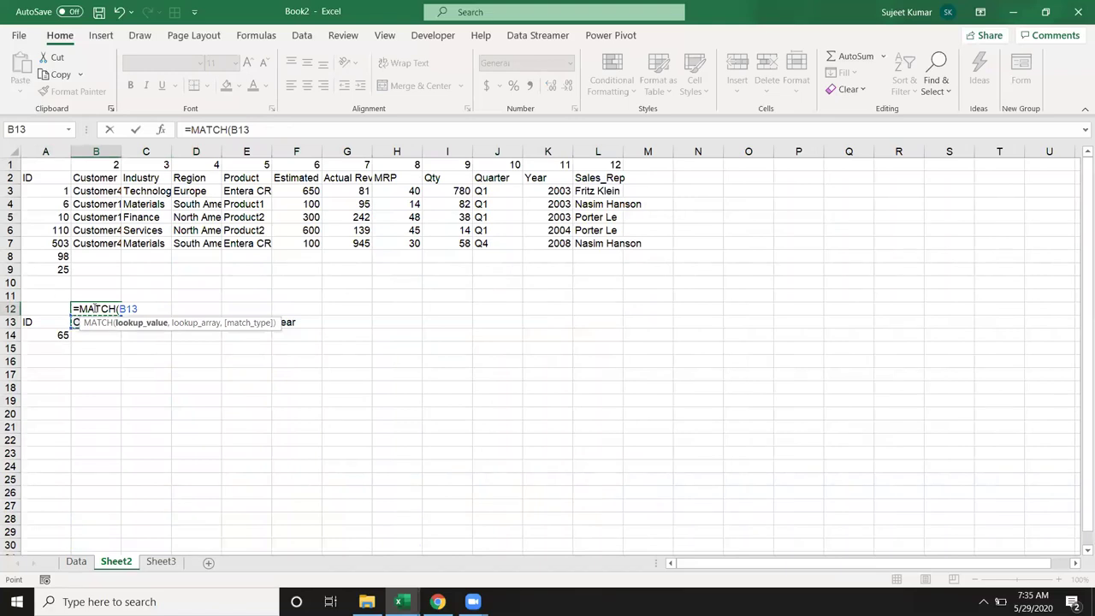
type(",")
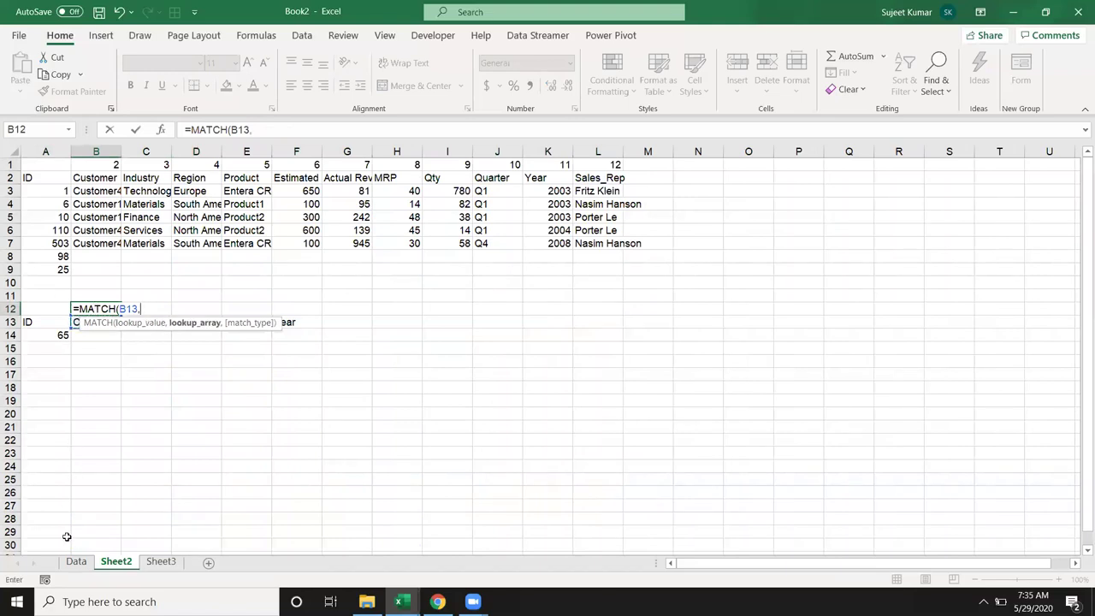
Complete =MATCH(B13,Data!1:1,0) with Data's row 1 and exact match, returning 2
left_click(77, 561)
left_click(9, 163)
type(",")
key("Down")
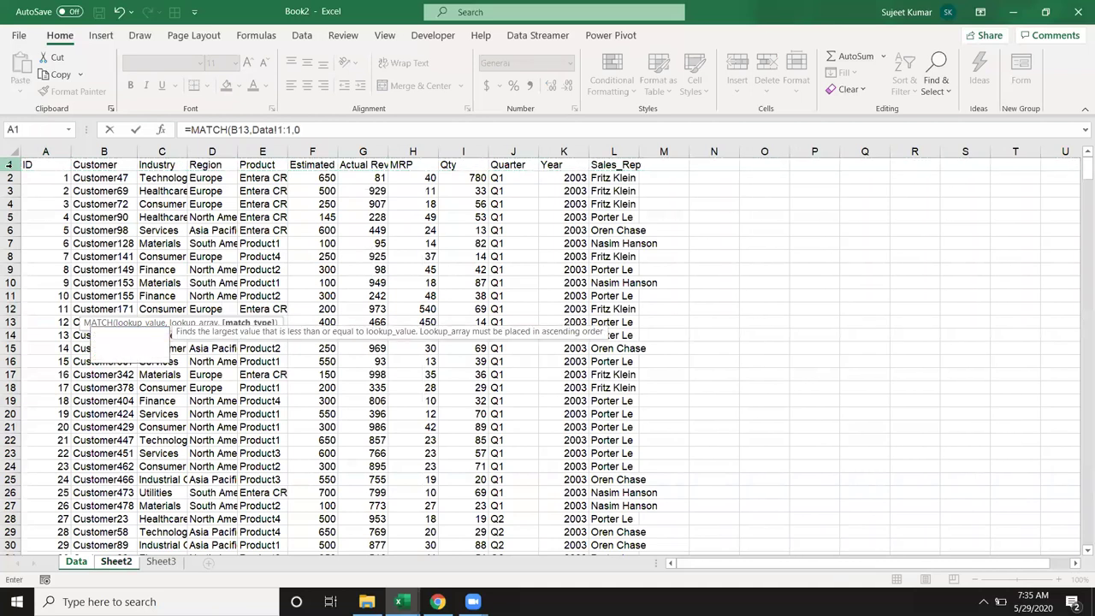
key("Tab")
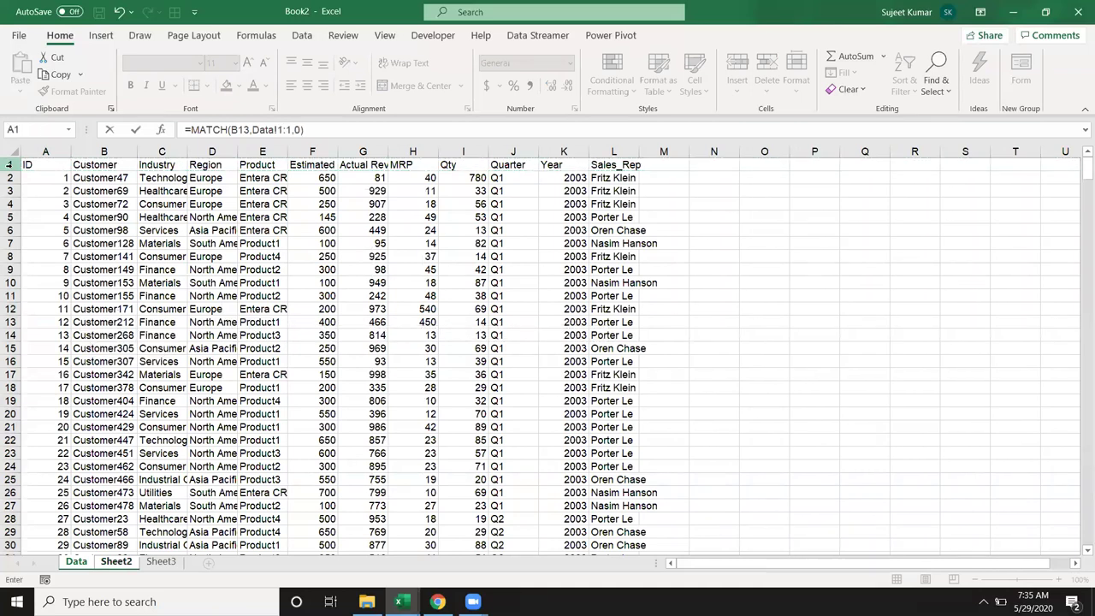
key("Return")
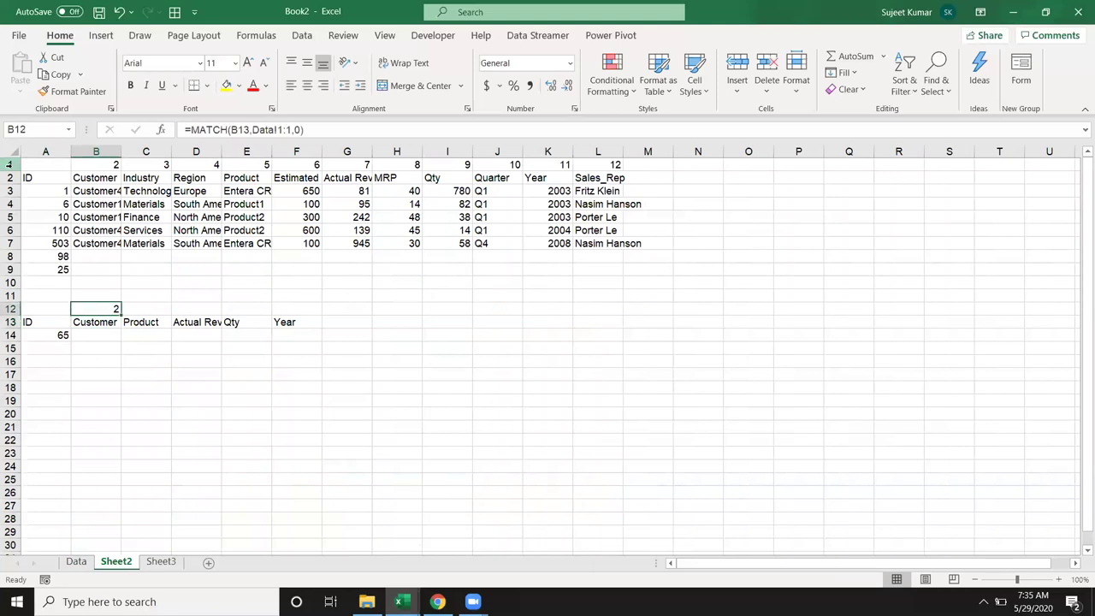
left_click(96, 321)
left_click(96, 309)
key("F2")
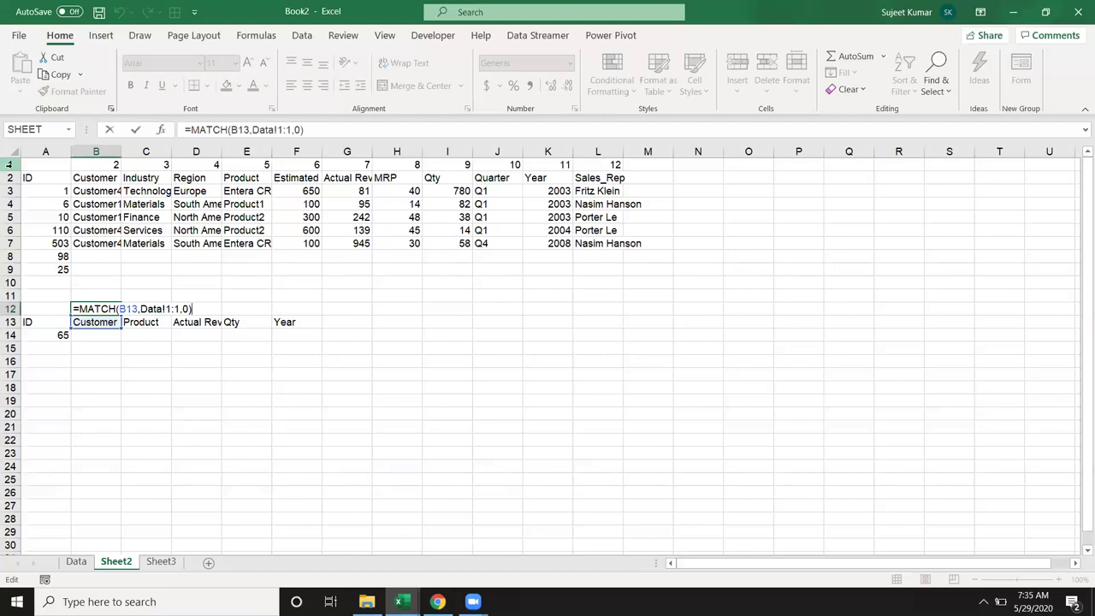
key("ctrl+Return")
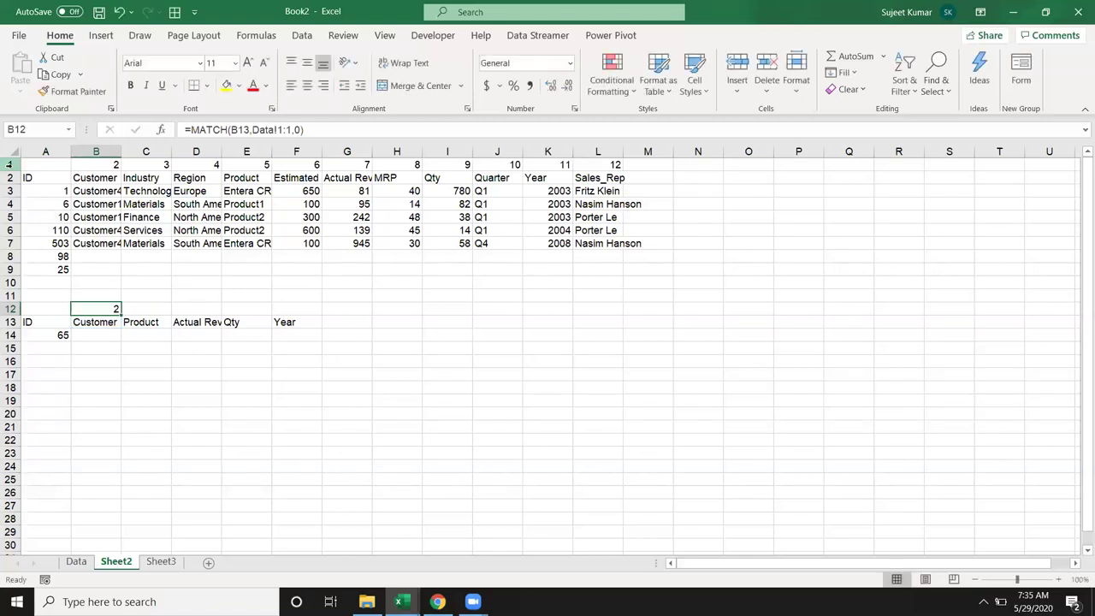
Copy the Industry header from C2 over B13, so B12's MATCH returns 3
left_click_drag(454, 177, 451, 289)
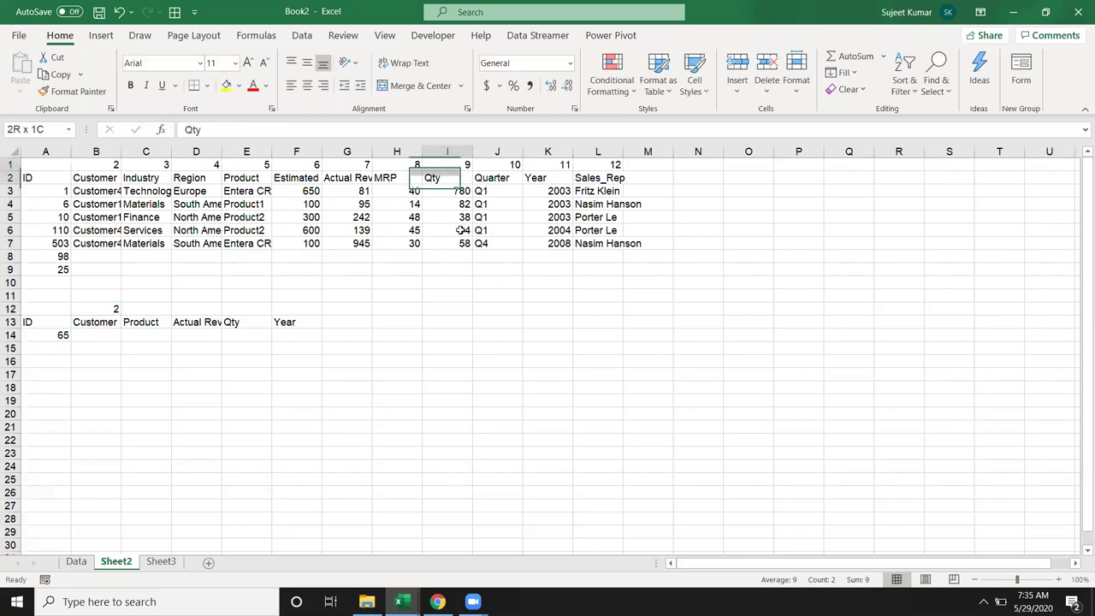
left_click(105, 318)
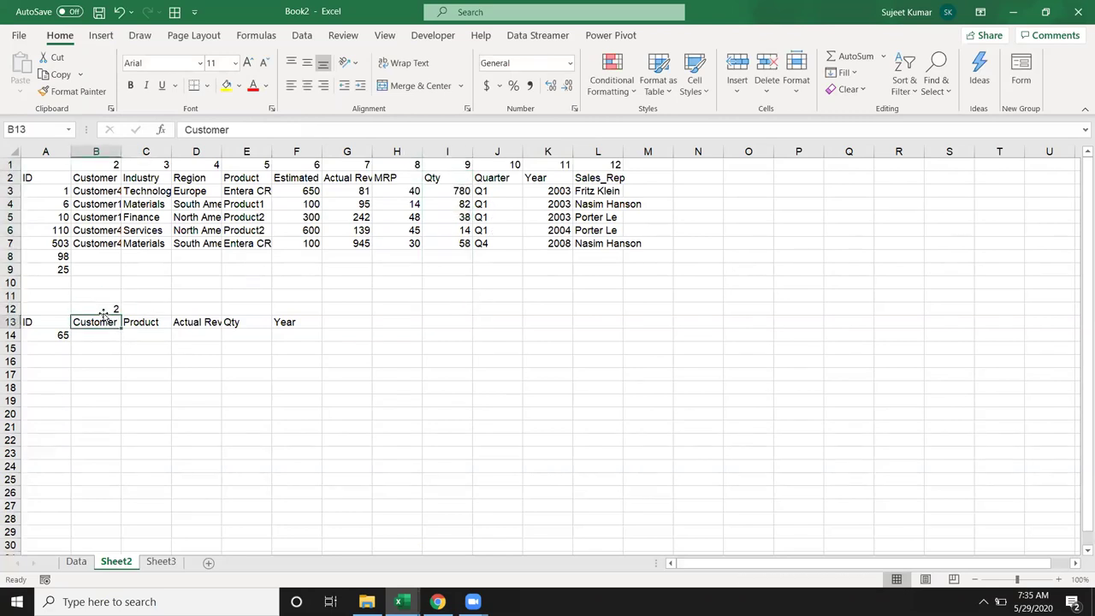
left_click(104, 310)
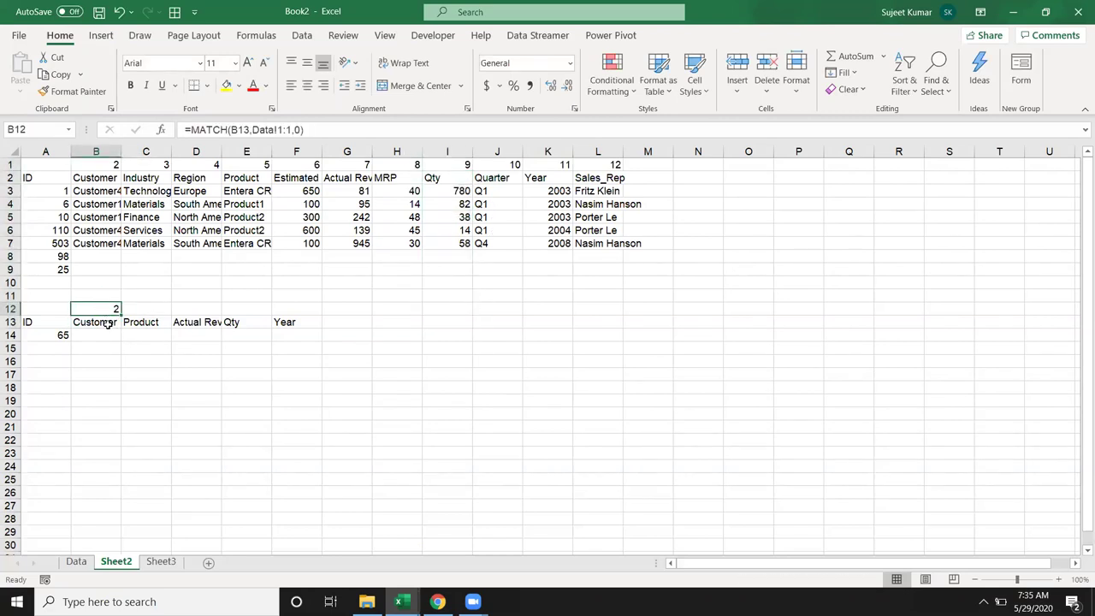
left_click_drag(150, 168, 147, 184)
key("ctrl+q")
key("Escape")
left_click(147, 179)
key("ctrl+c")
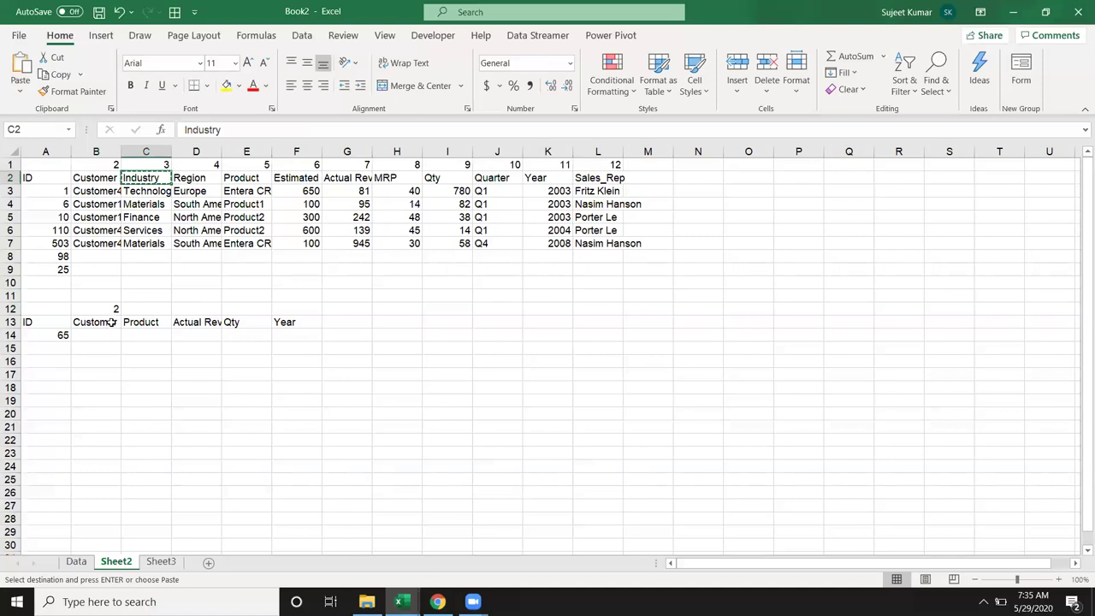
left_click(112, 322)
key("ctrl+v")
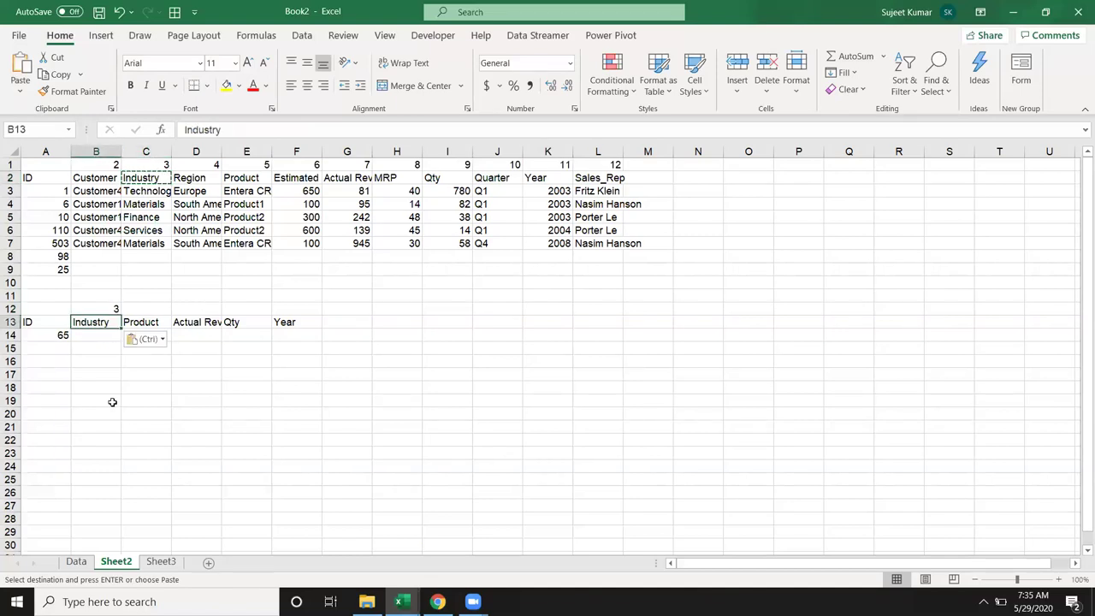
left_click(107, 340)
Enter =VLOOKUP(A14,Data!A:L,2,0) in B14
type("=")
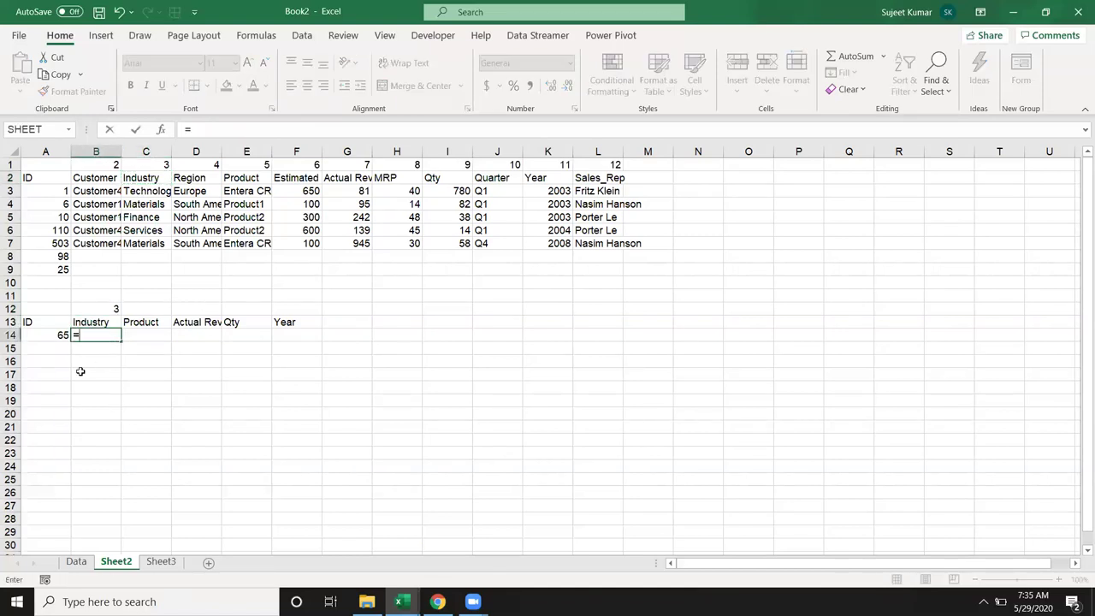
type("vl")
key("Tab")
left_click(61, 337)
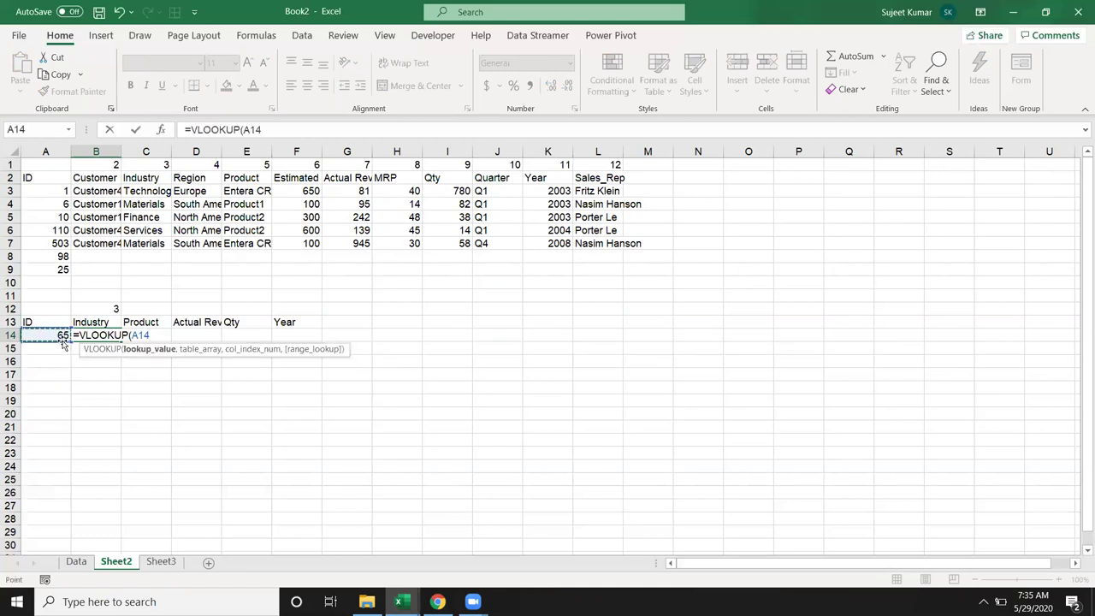
type(",")
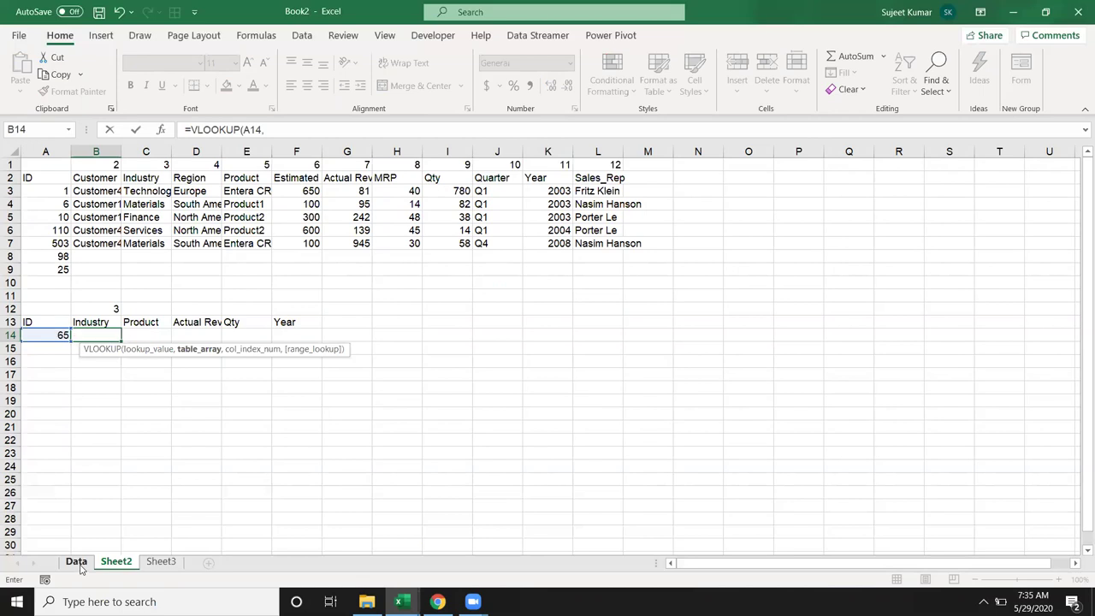
left_click(76, 562)
left_click_drag(46, 152, 604, 164)
type(",2")
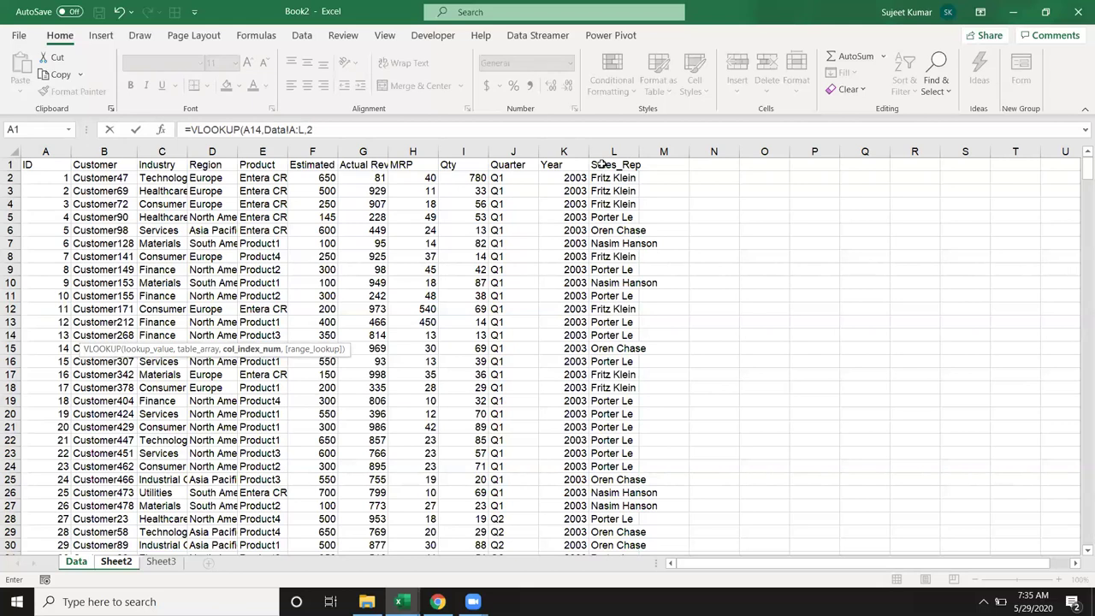
type(",")
key("Return")
Replace the column number 2 with MATCH(B13,Data!1:1,0) copied from B12, returning Technology
key("Up")
key("Up")
key("Up")
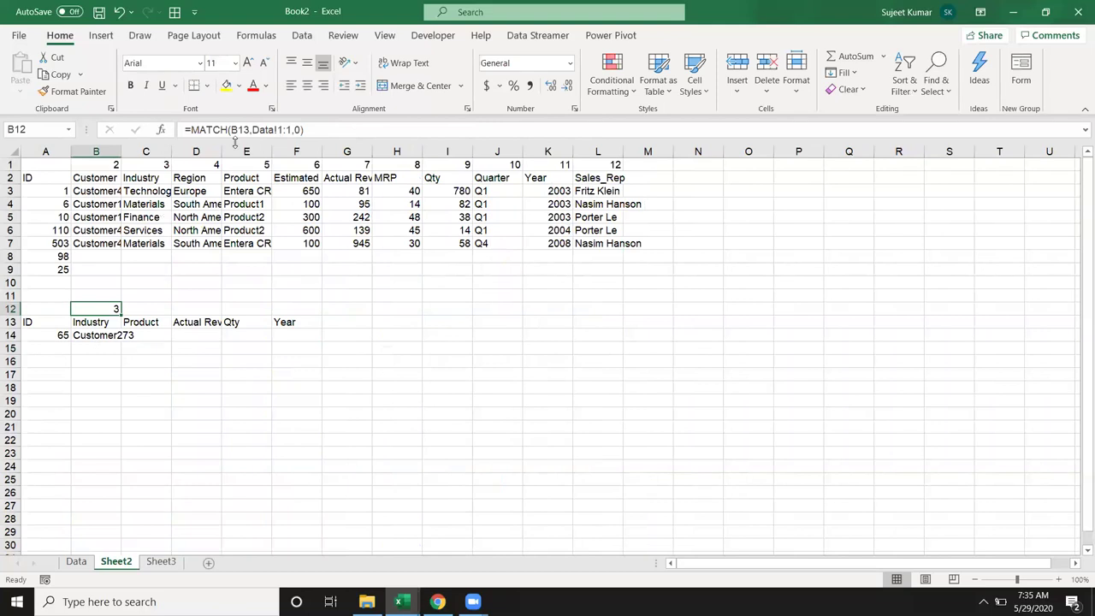
left_click_drag(211, 130, 316, 130)
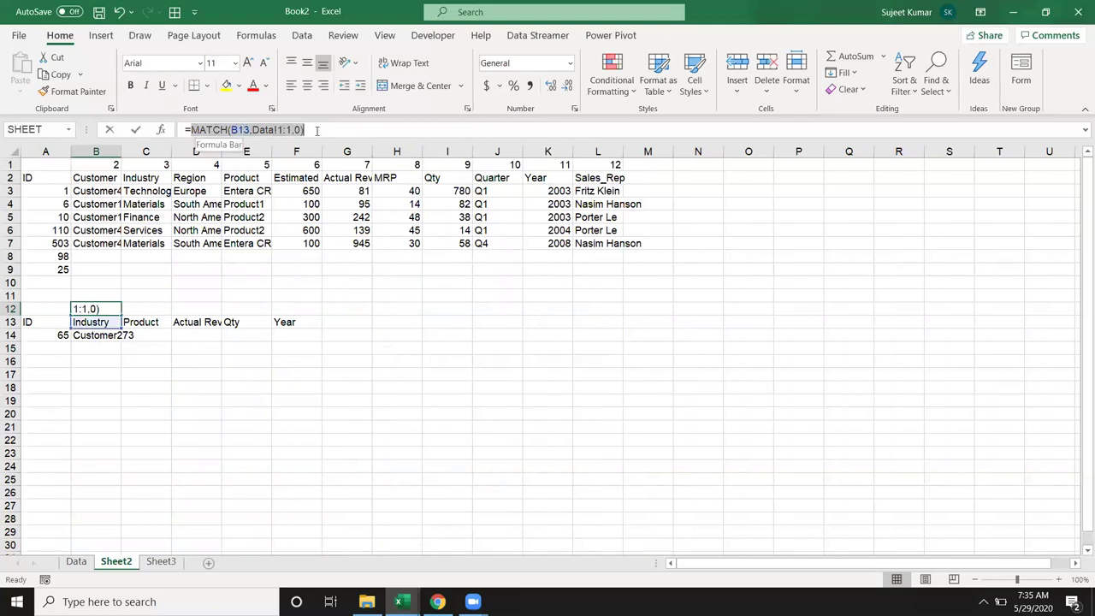
key("ctrl+c")
key("Escape")
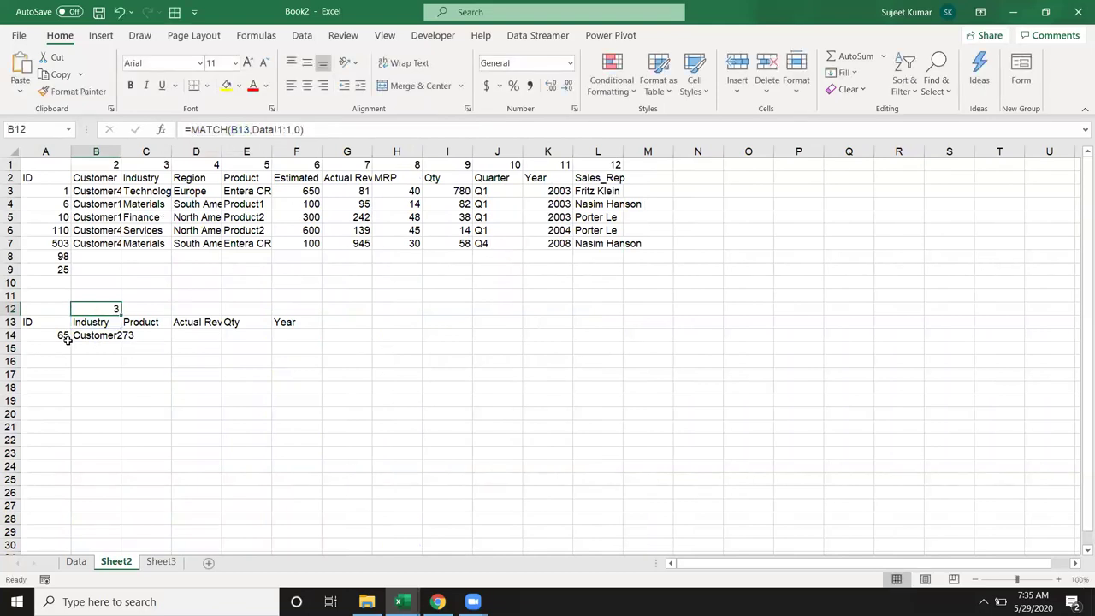
left_click(72, 337)
double_click(75, 337)
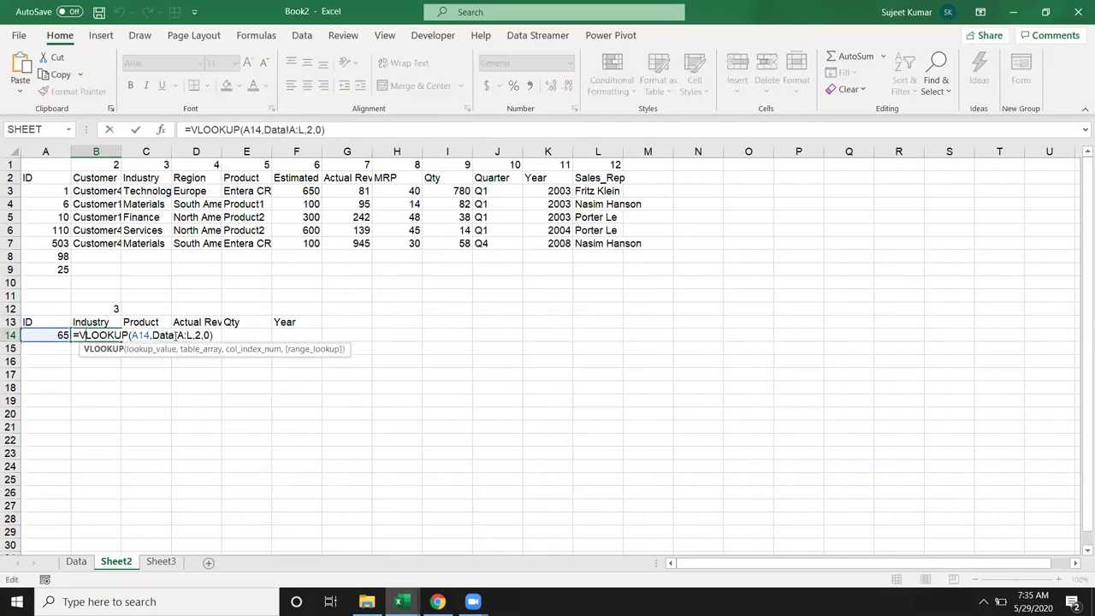
double_click(197, 336)
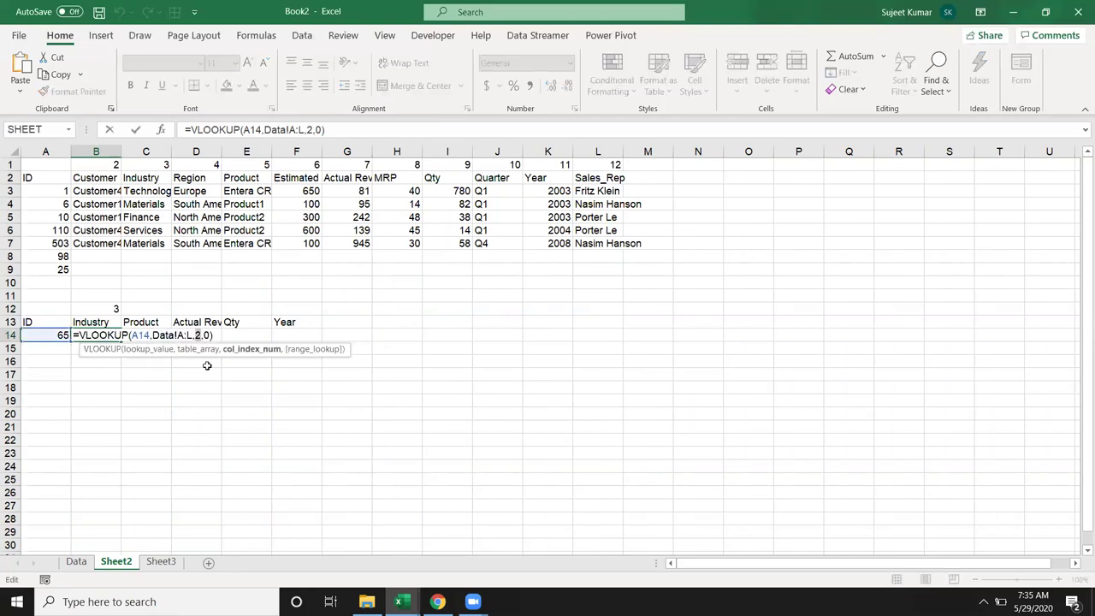
key("ctrl+v")
key("ctrl+Return")
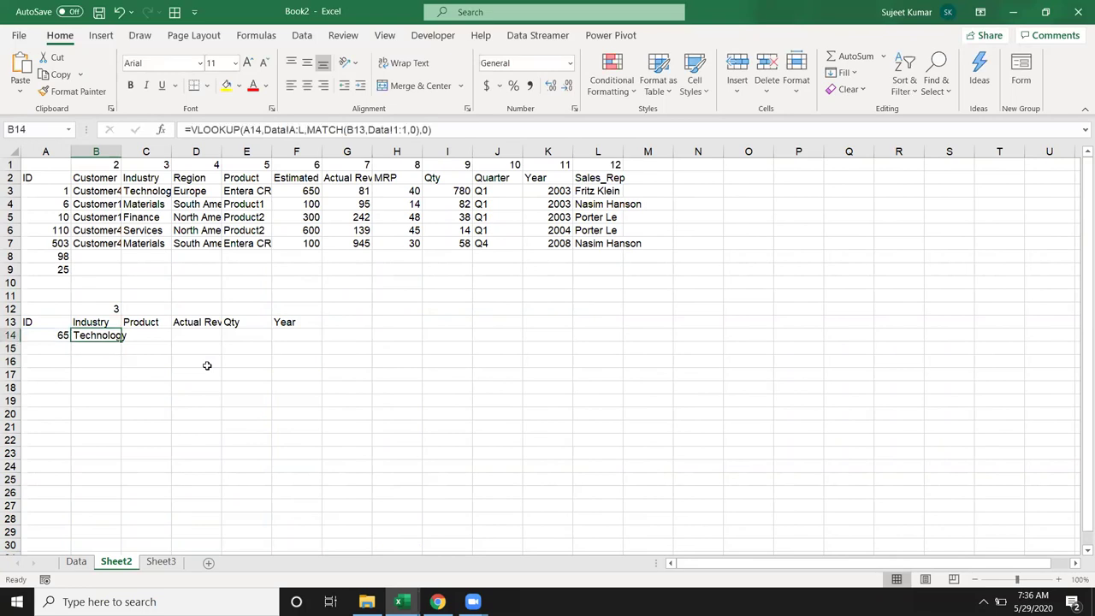
Anchor B14's references as $A14, Data!$A:$L, B$13 and Data!$1:$1
left_click(242, 130)
type("$")
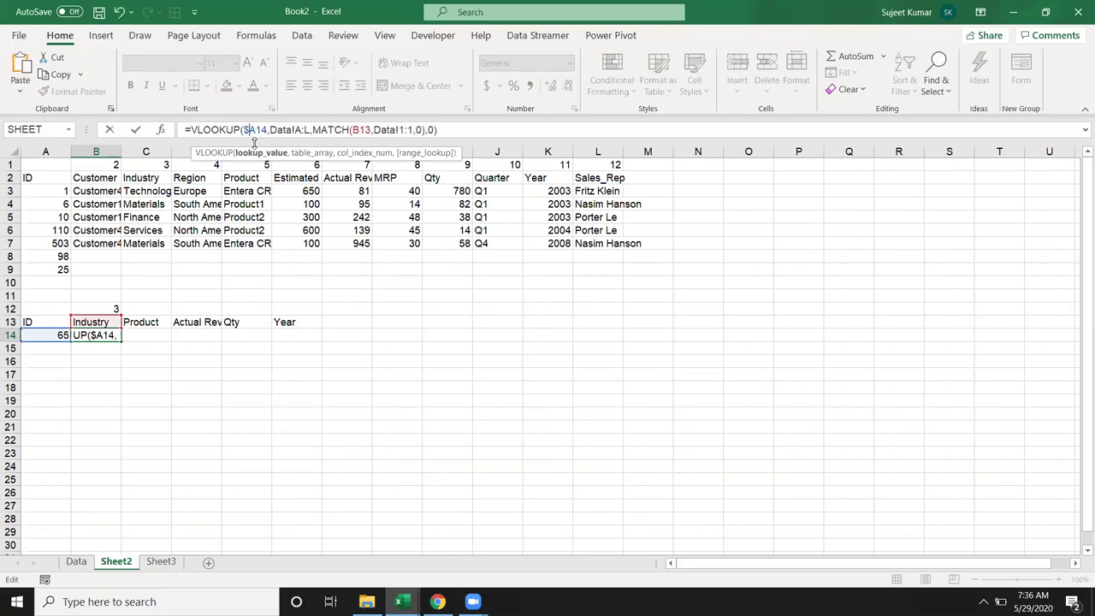
left_click(301, 130)
key("F4")
left_click(367, 130)
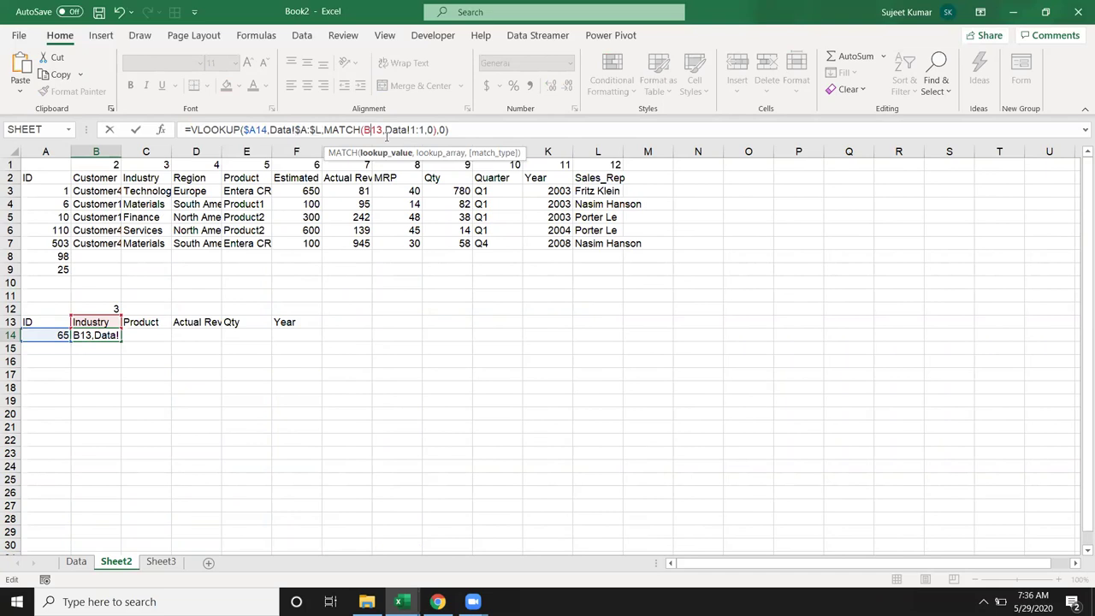
key("F4")
key("F4")
left_click(425, 130)
key("F4")
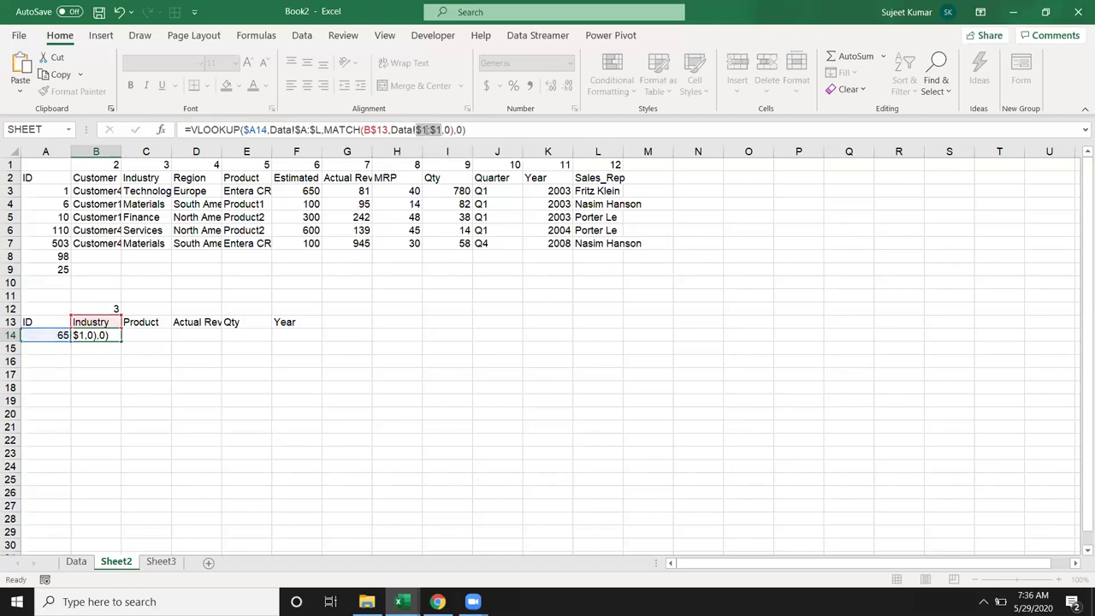
key("Return")
Fill the formula right across B14:F14, returning Technology, Product3, 472, 39 and 2003
key("Up")
key("shift+Right")
key("shift+Right")
key("shift+Right")
key("shift+Right")
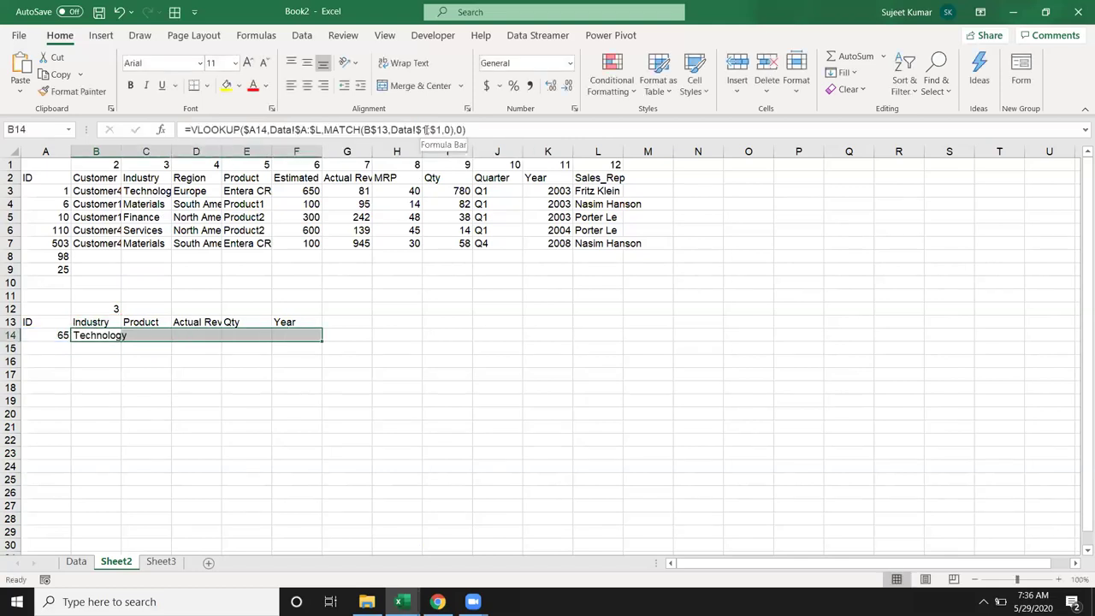
key("ctrl+r")
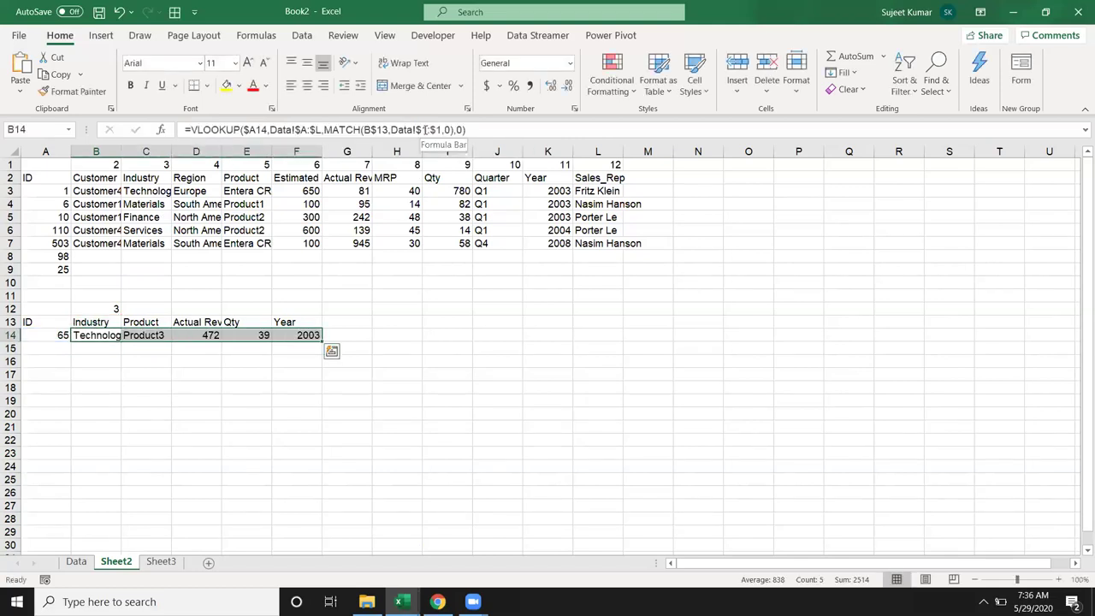
left_click(104, 387)
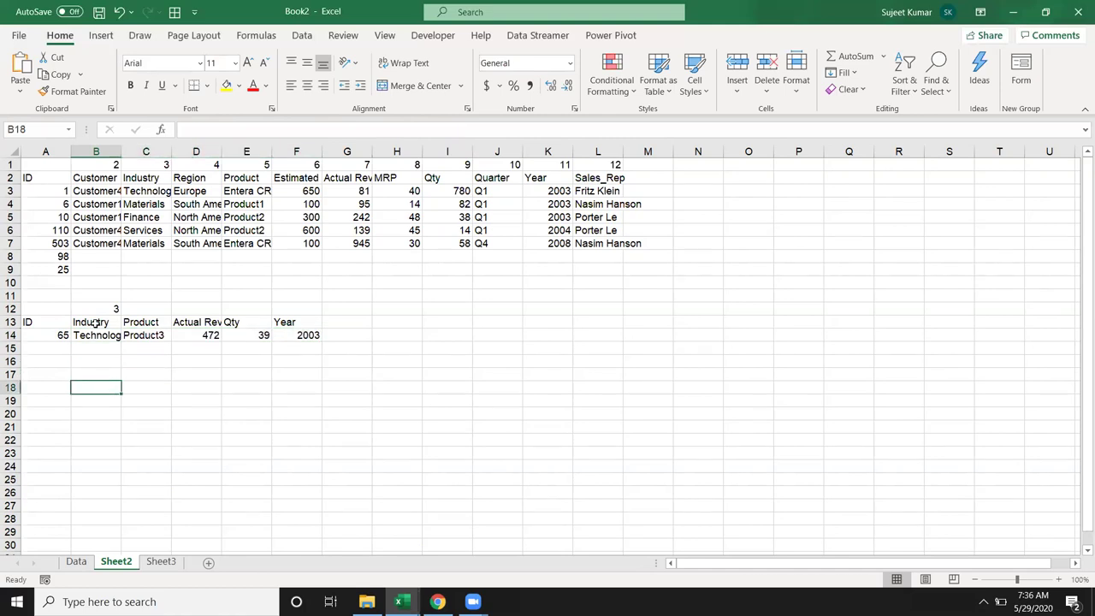
Autofit column B and change A14's ID to 695, turning row 14 lookups into #N/A
double_click(121, 152)
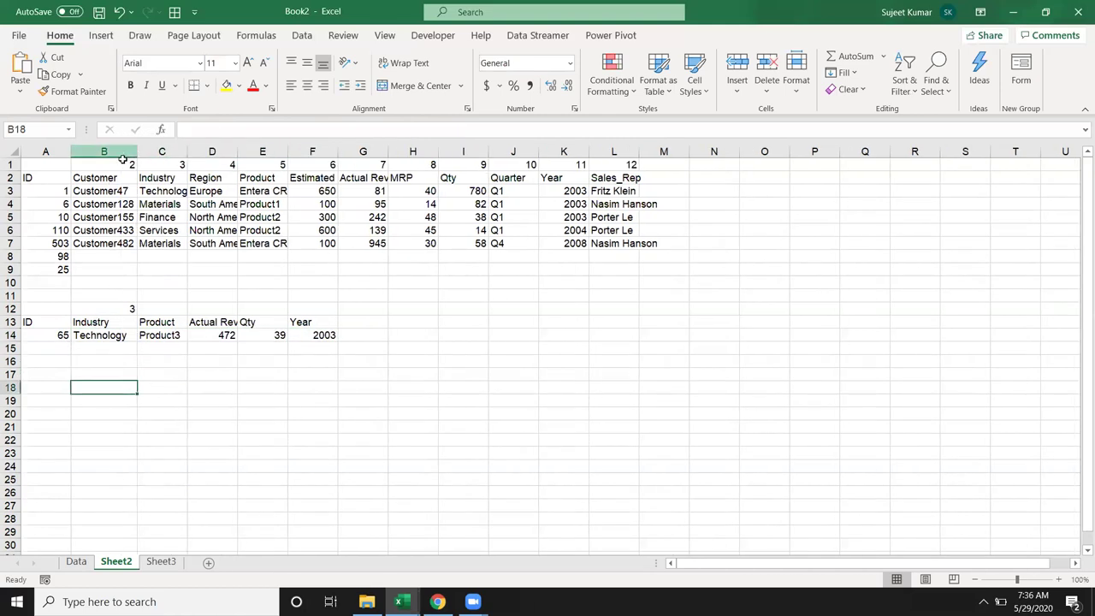
left_click(207, 335)
left_click(46, 335)
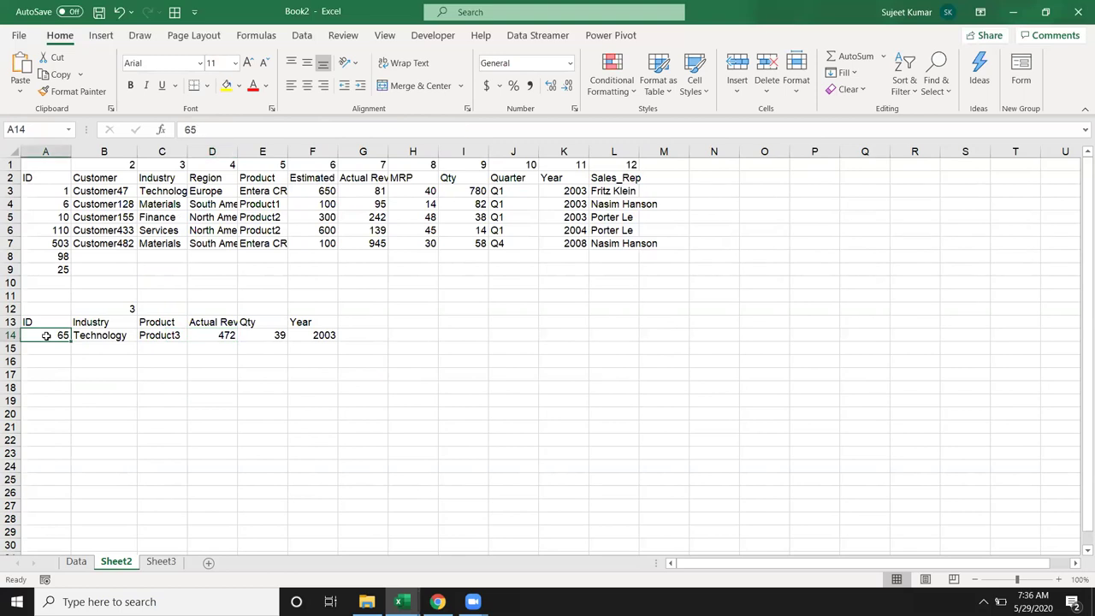
type("695")
key("Return")
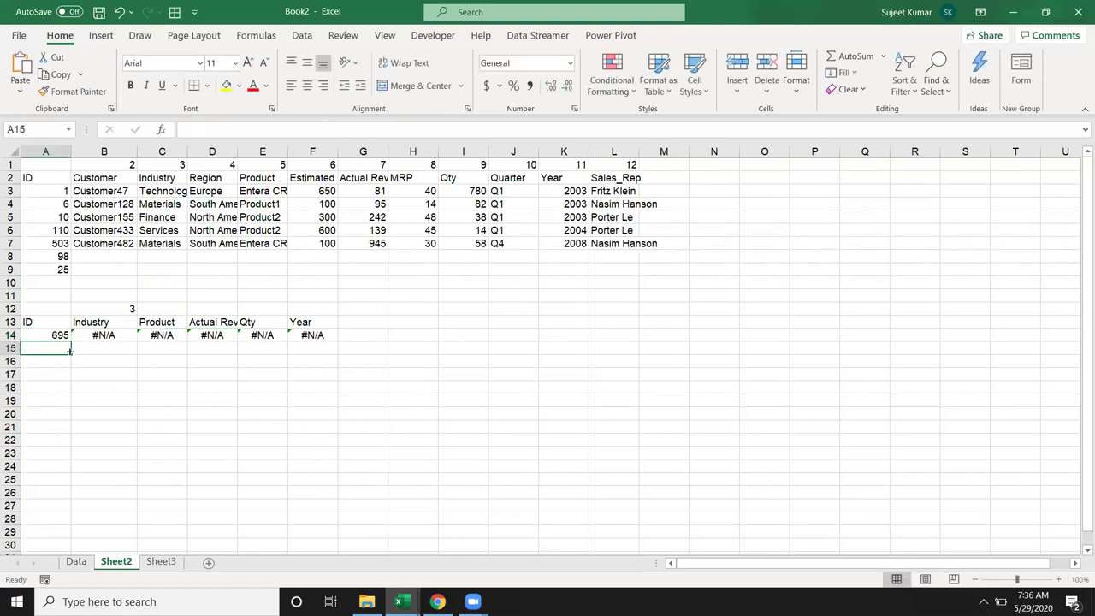
left_click(96, 339)
left_click_drag(139, 336, 313, 336)
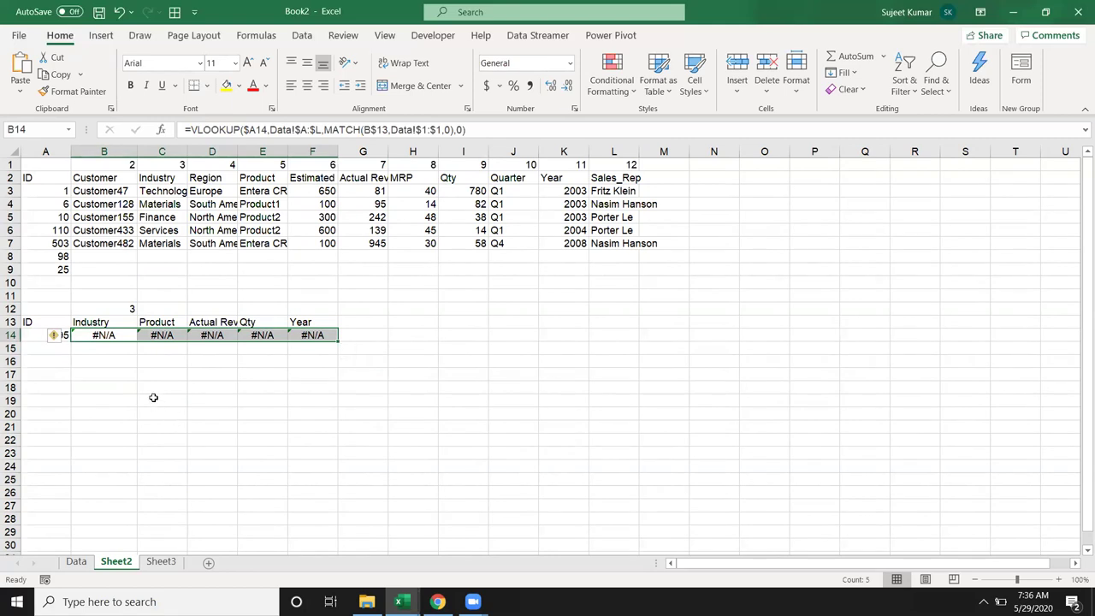
left_click(106, 336)
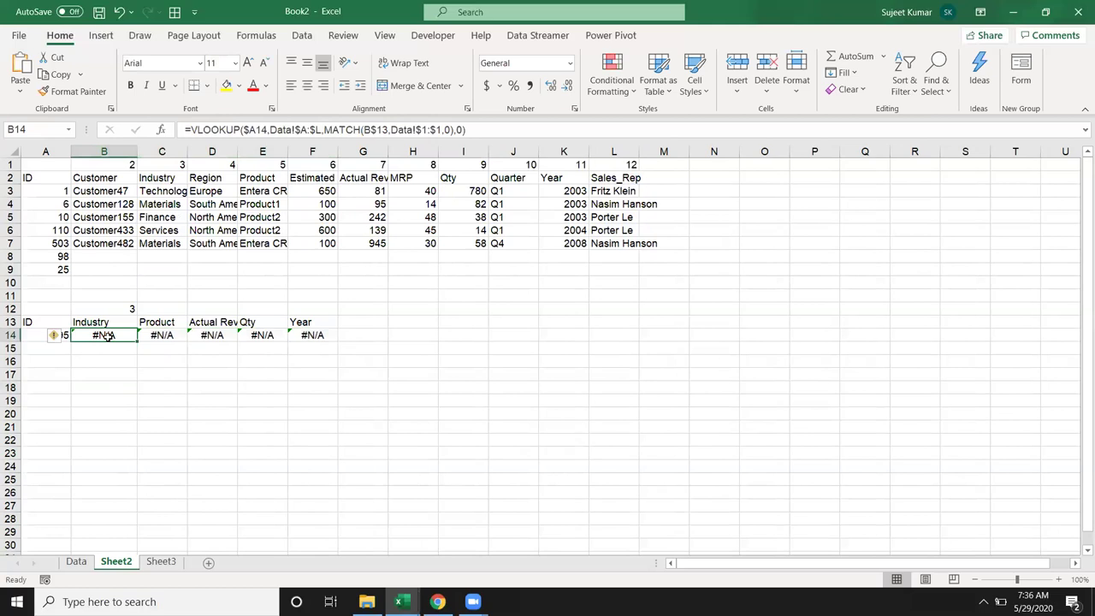
Wrap B14's lookup in IFERROR(...,"") and fill it across to F14, blanking the #N/A results
left_click(237, 39)
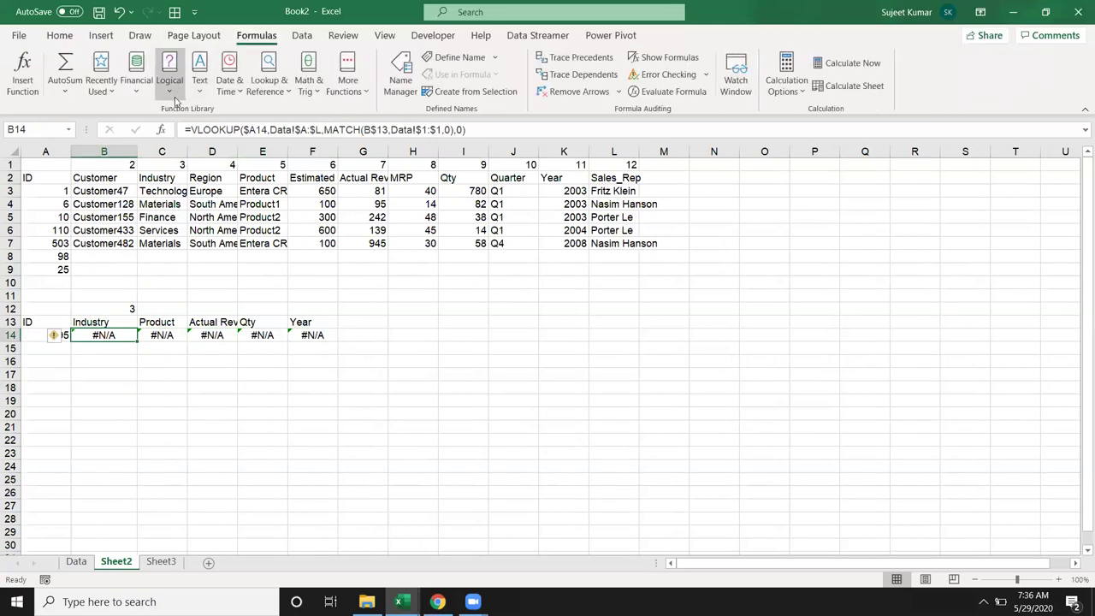
left_click(174, 98)
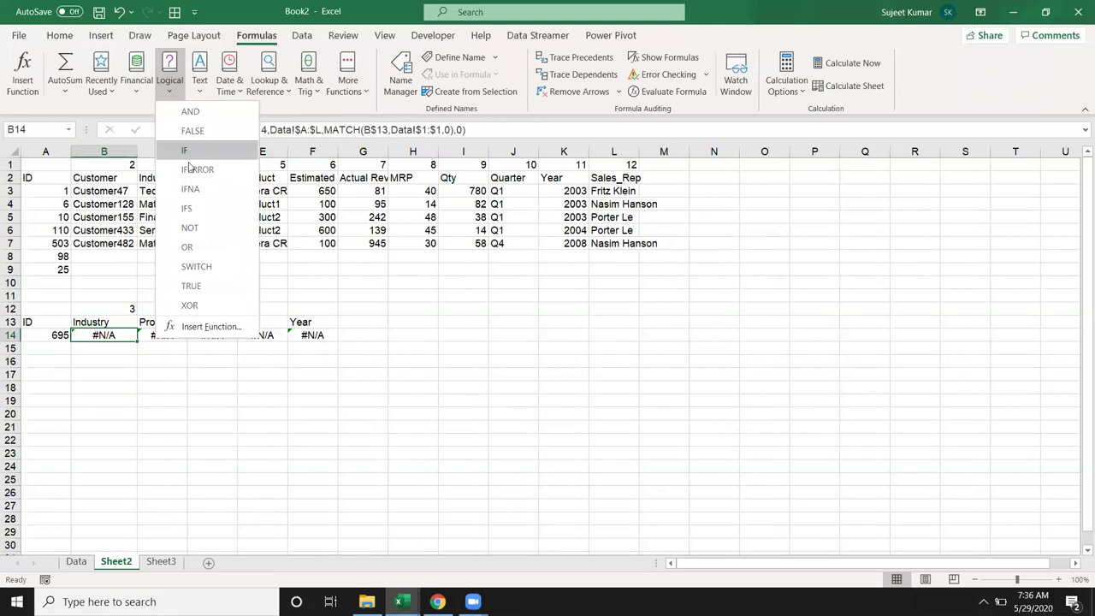
key("Escape")
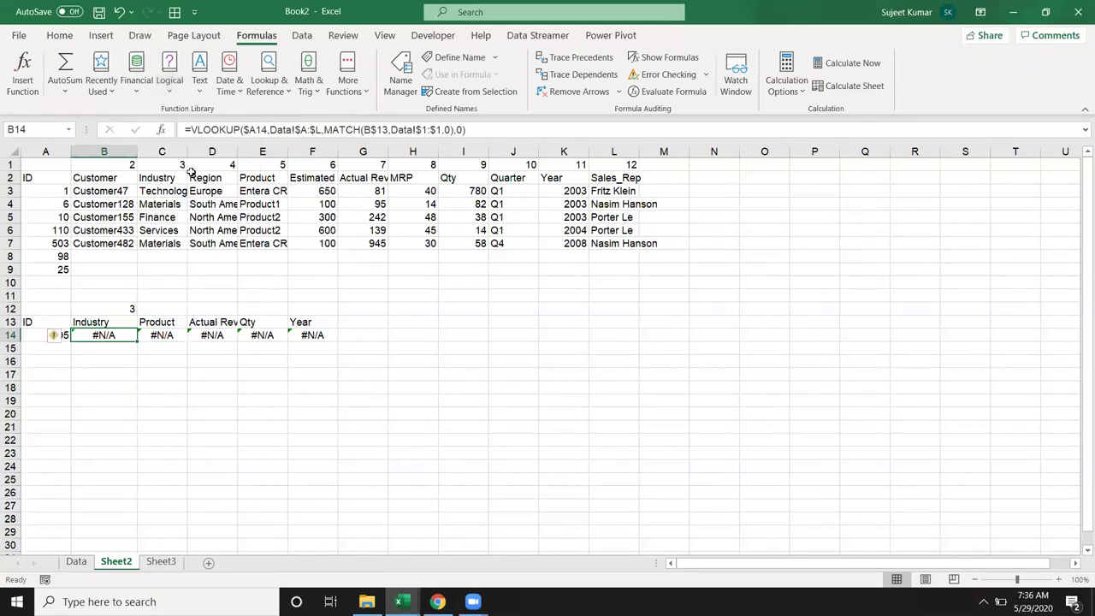
left_click(195, 130)
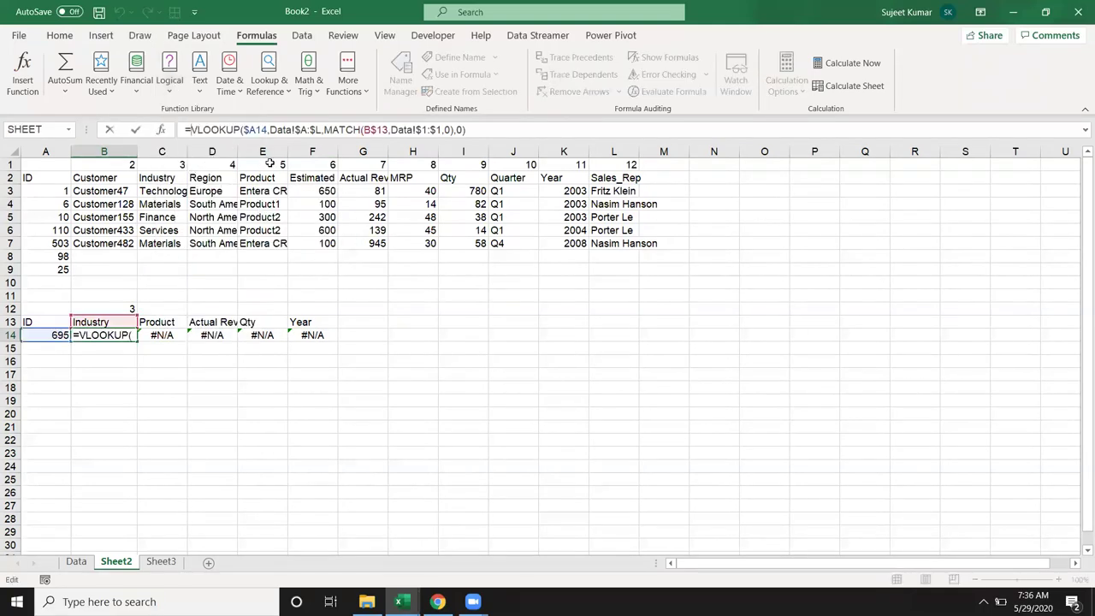
type("IFERROR(")
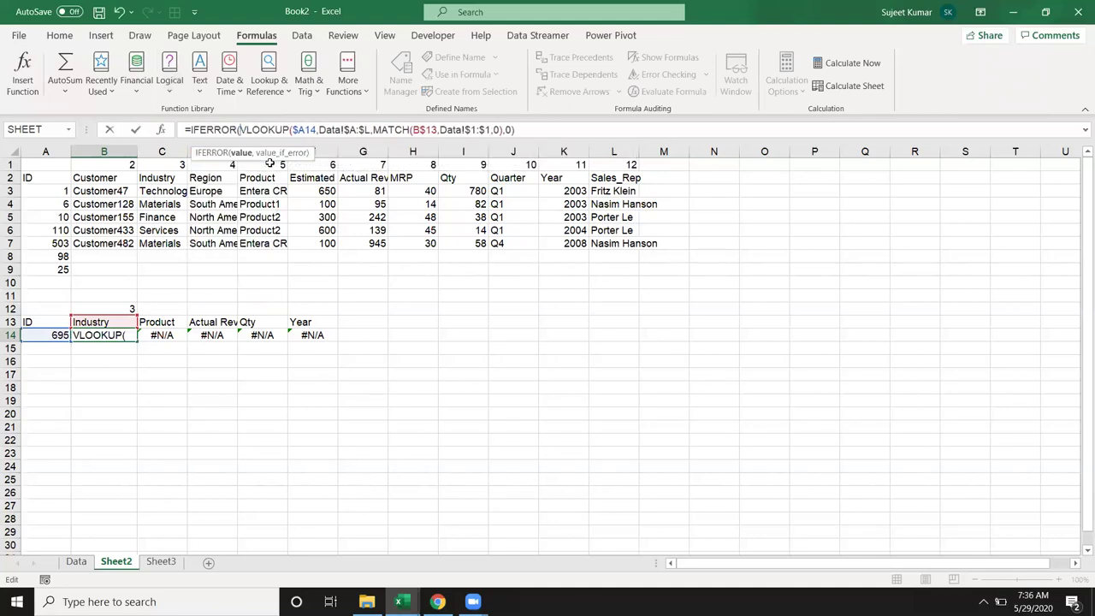
left_click(555, 135)
type(",\"\"")
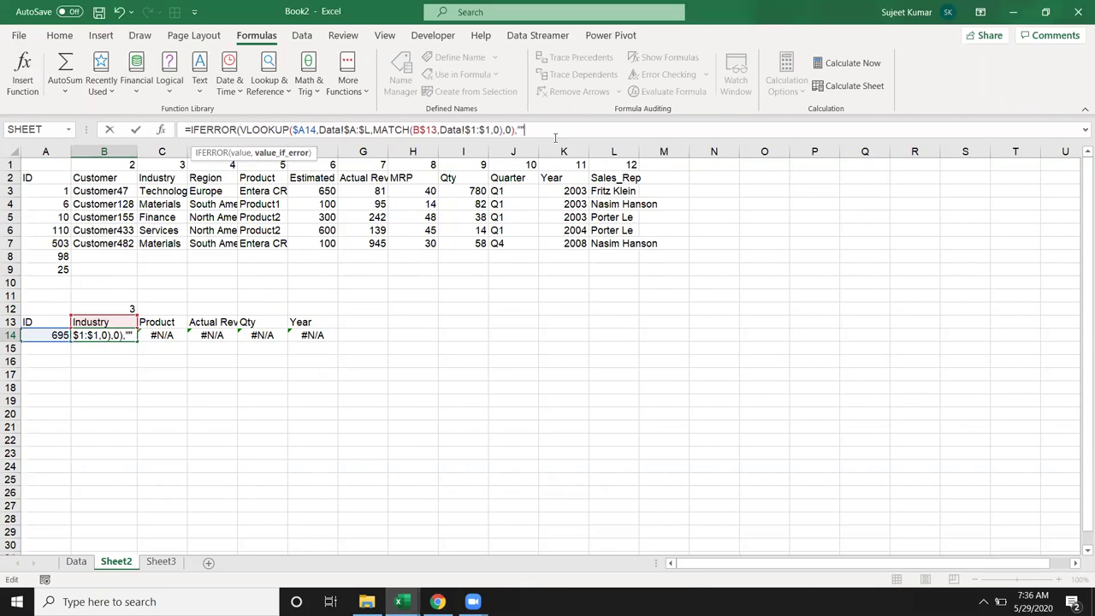
type(")")
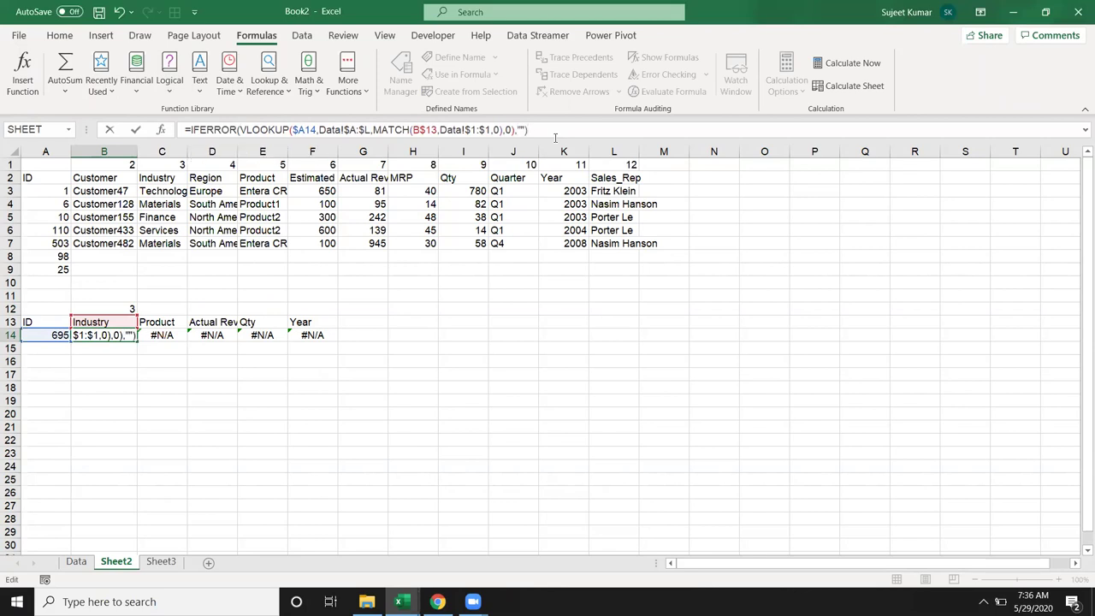
key("ctrl+Return")
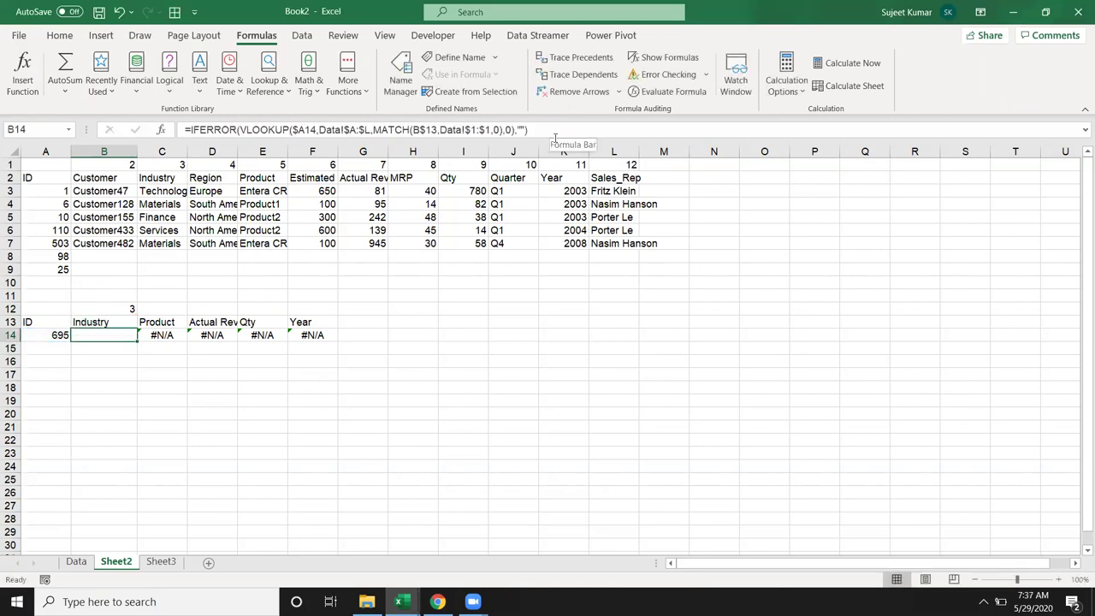
left_click_drag(137, 342, 317, 349)
Enter lookup ID 85 in cell A14
left_click(50, 325)
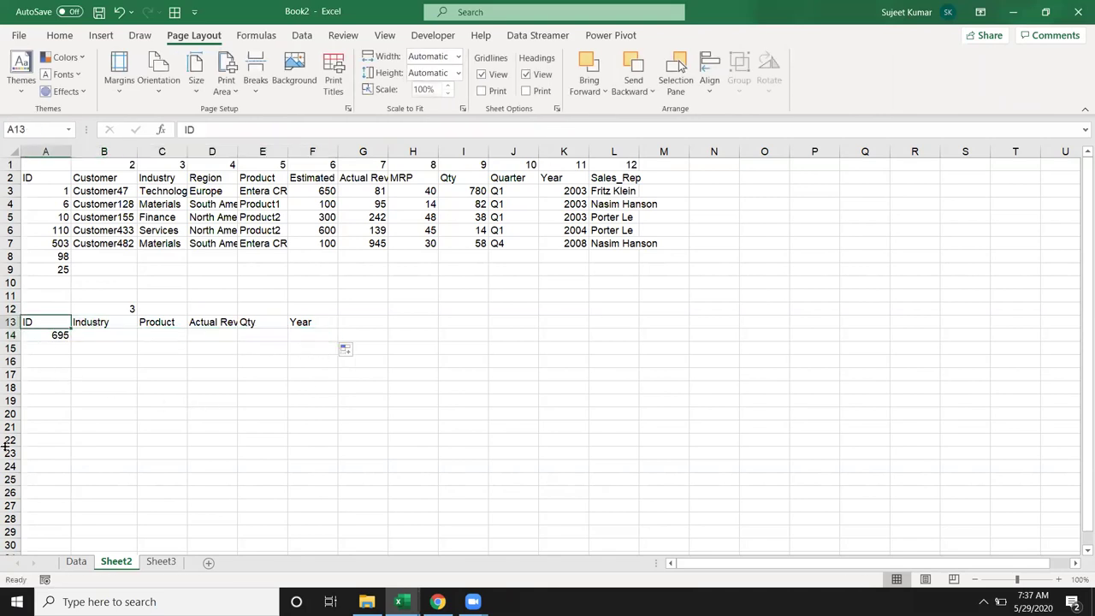
left_click(56, 333)
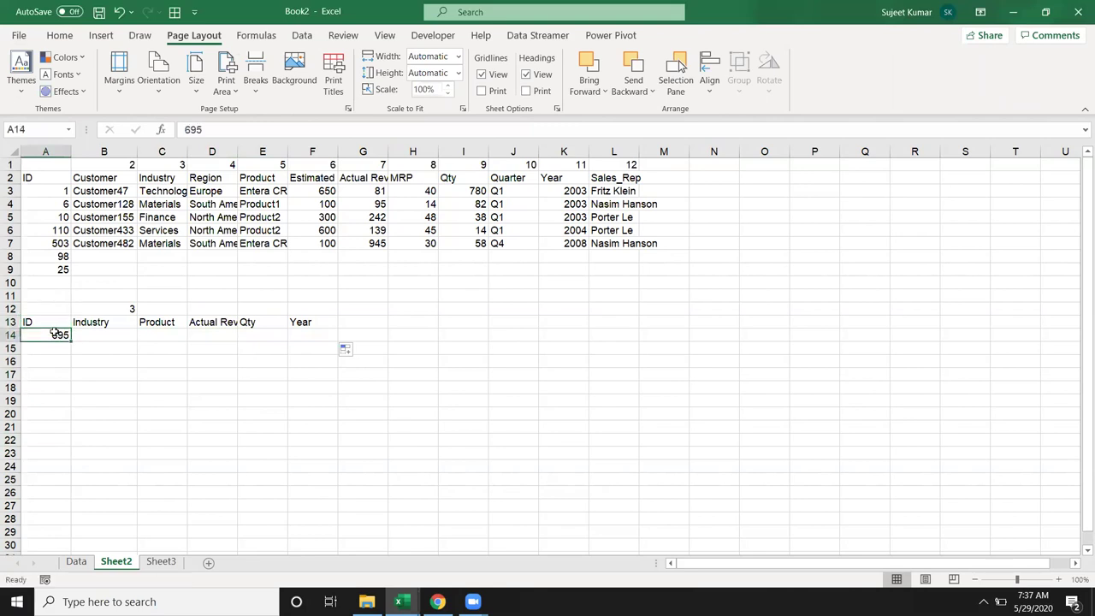
type("85")
key("Return")
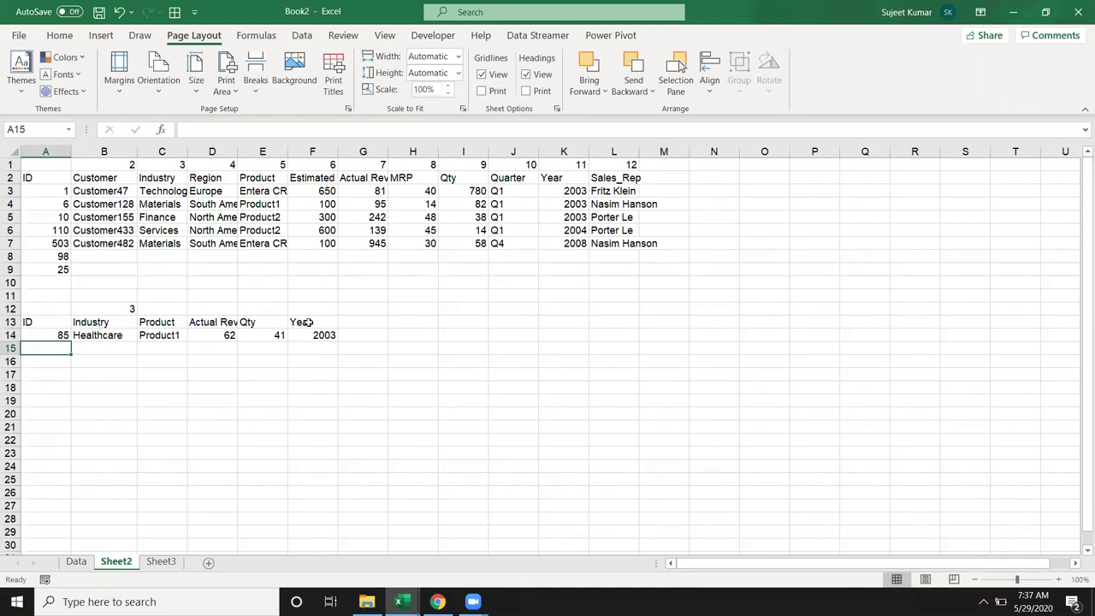
Replace the Year header in F13 with MRP and check the result 15 in F14
left_click(308, 322)
type("MRP")
key("Return")
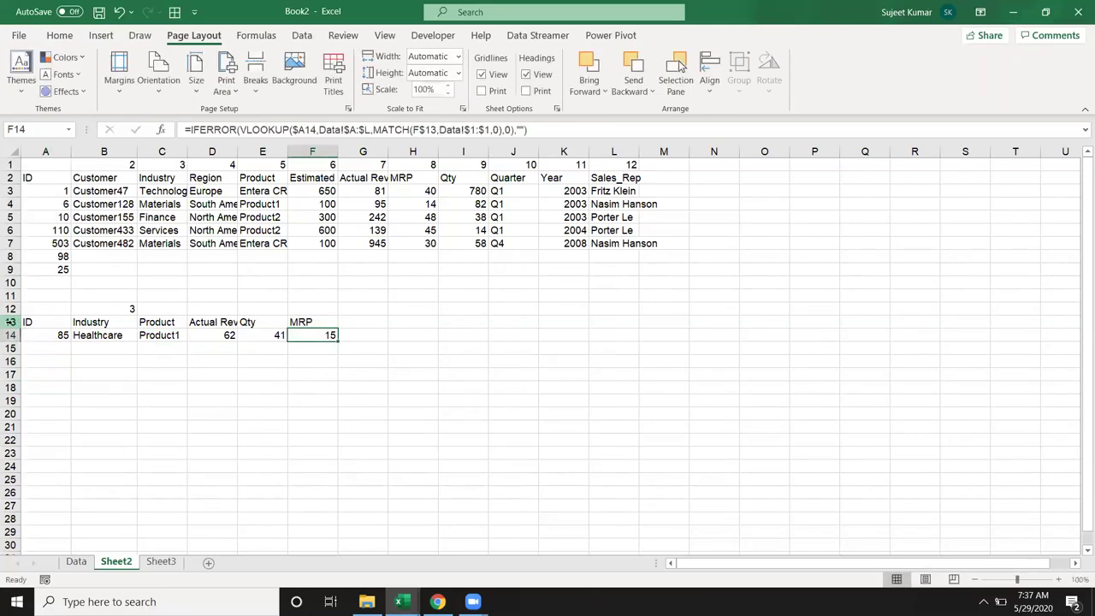
key("Up")
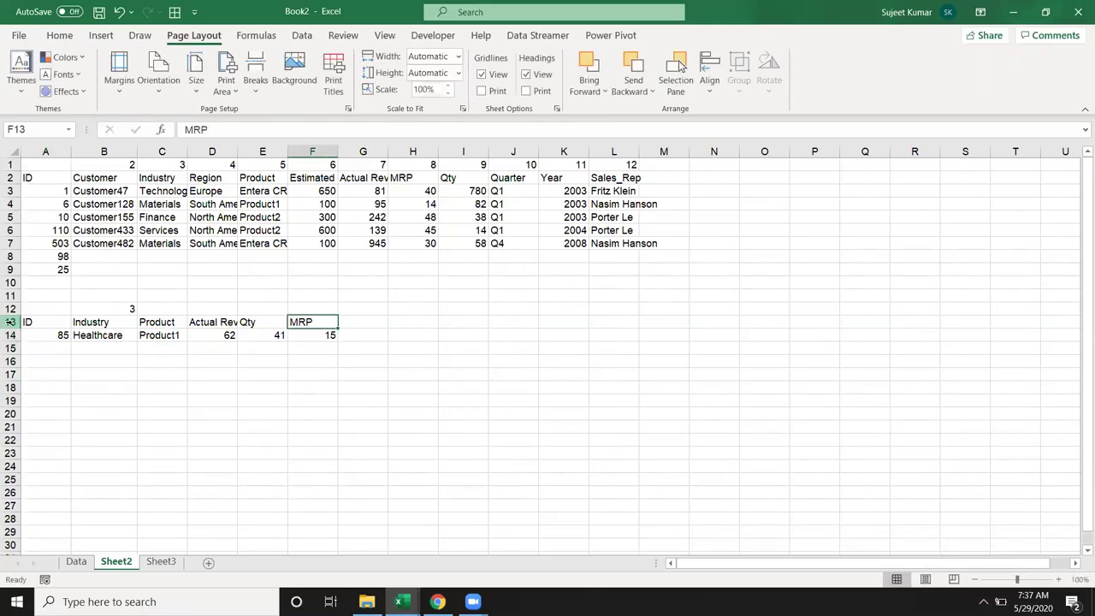
key("Down")
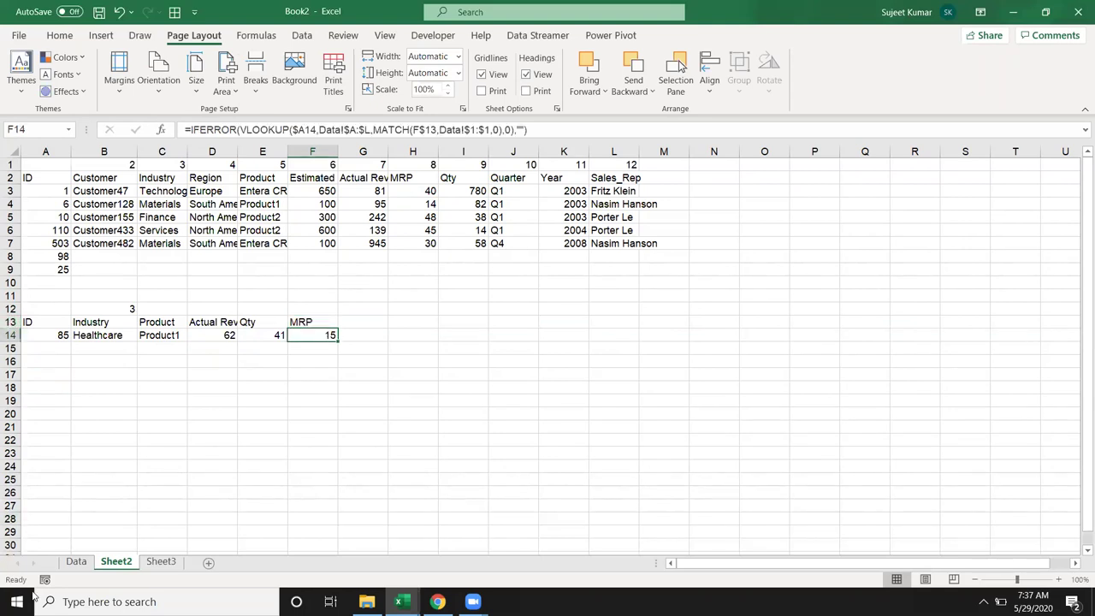
On the Data sheet, rename the Year header in K1 to Date
left_click(76, 562)
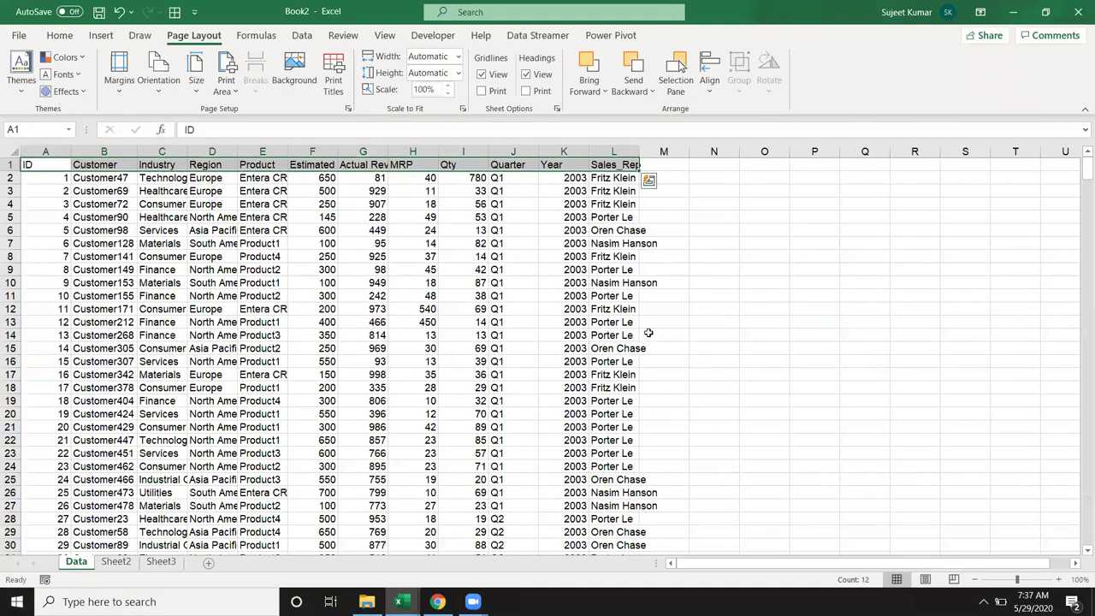
left_click(569, 230)
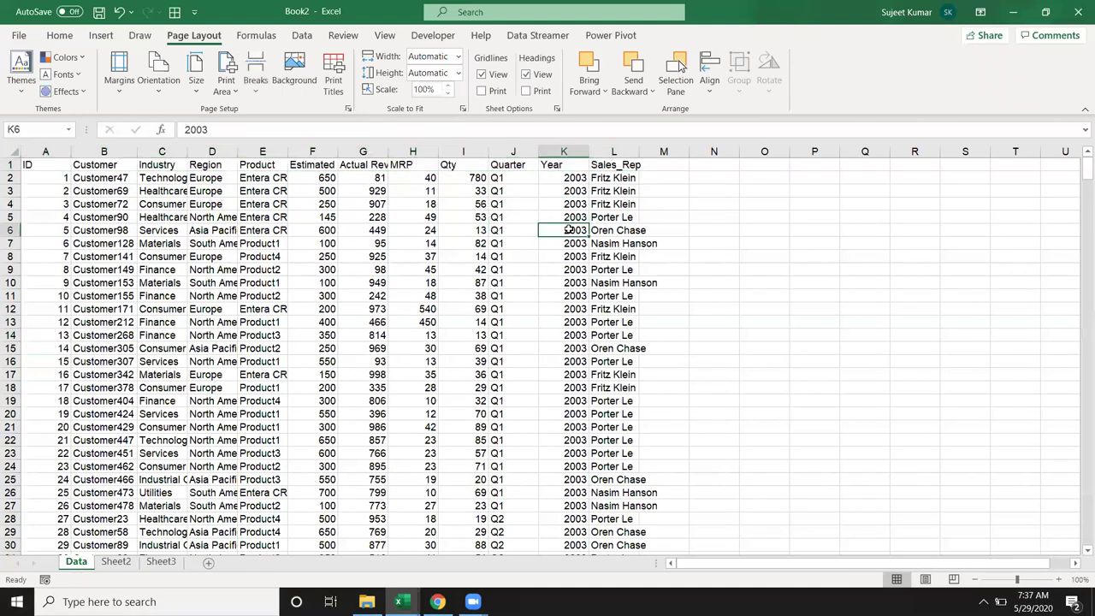
left_click(570, 164)
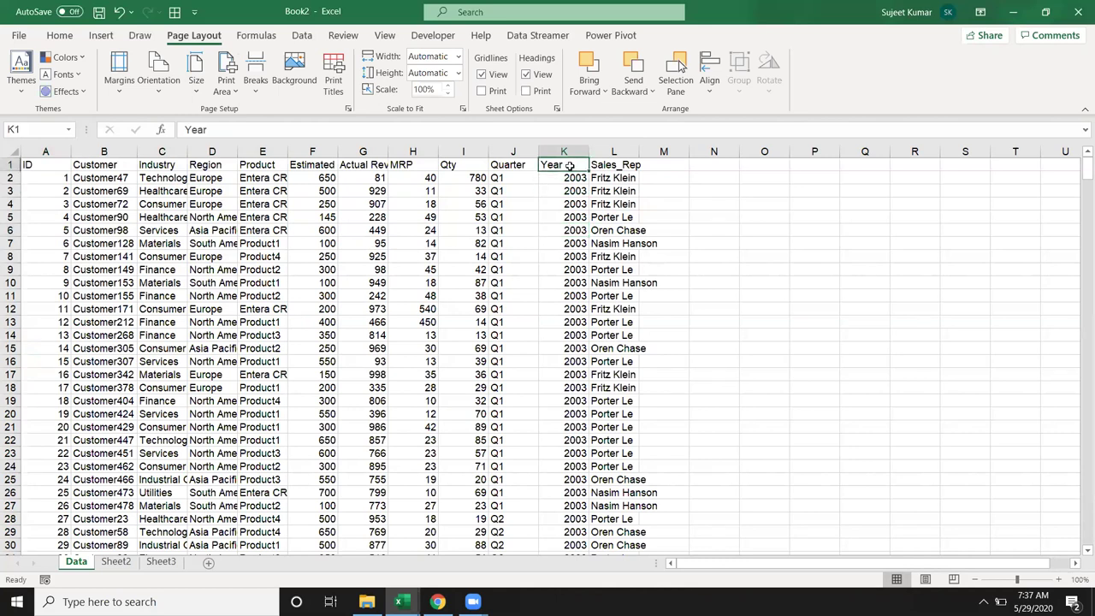
type("Date")
key("Return")
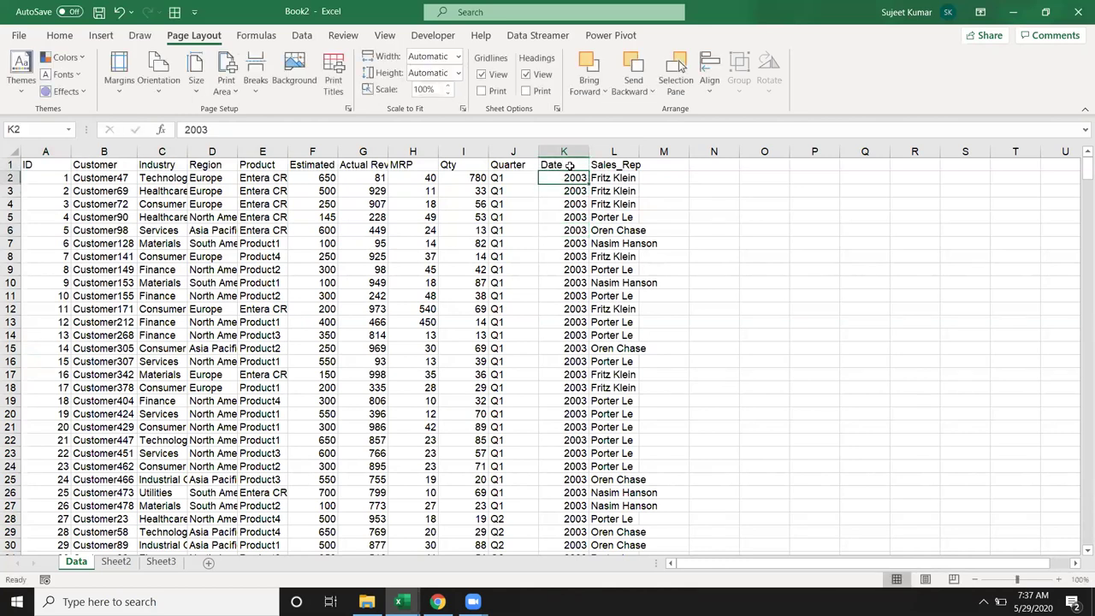
Enter 1/1 in K2, format it as a date, fill the column, and return to Sheet2
type("1/1")
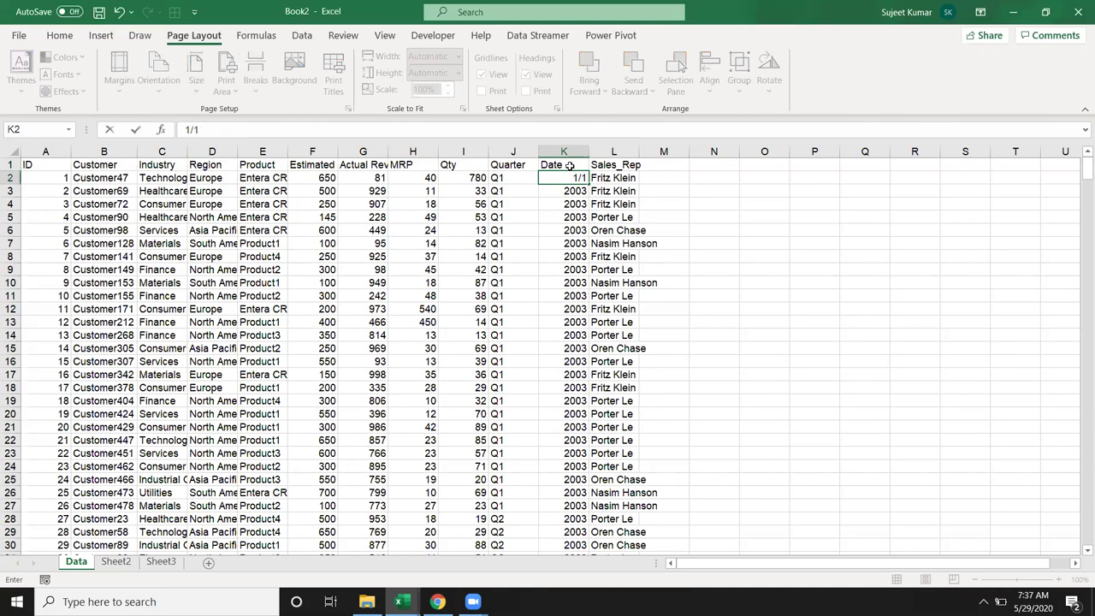
key("Return")
left_click(573, 180)
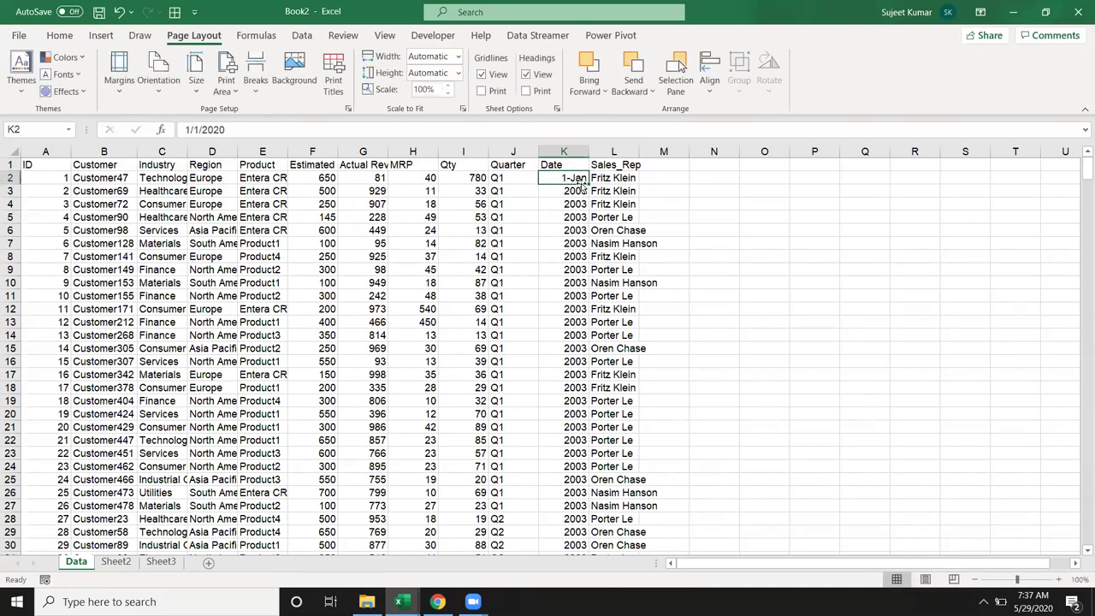
key("ctrl+shift+3")
double_click(589, 180)
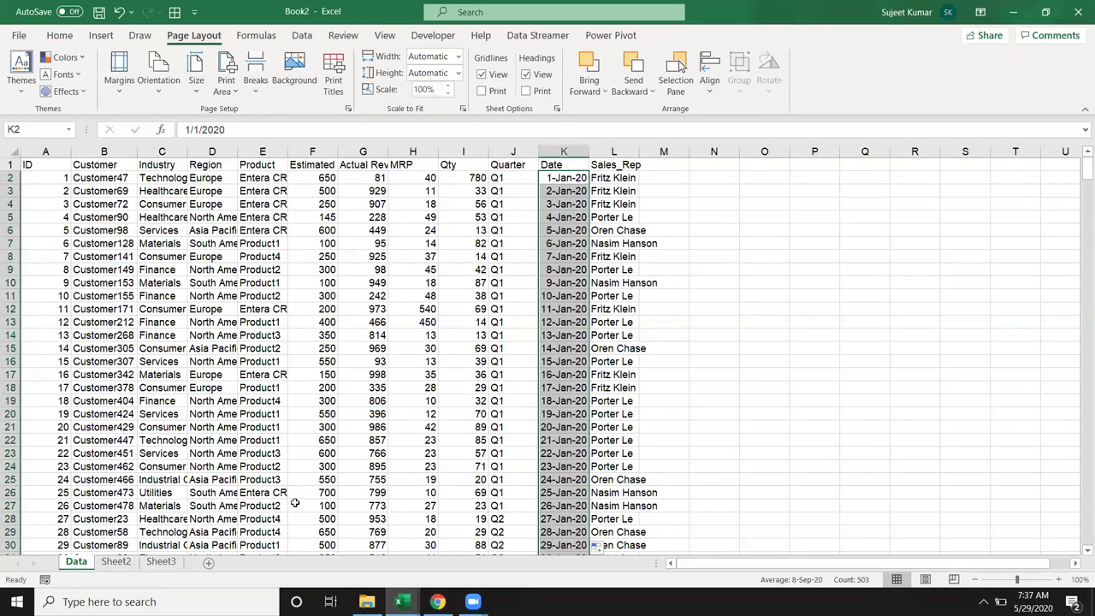
left_click(116, 562)
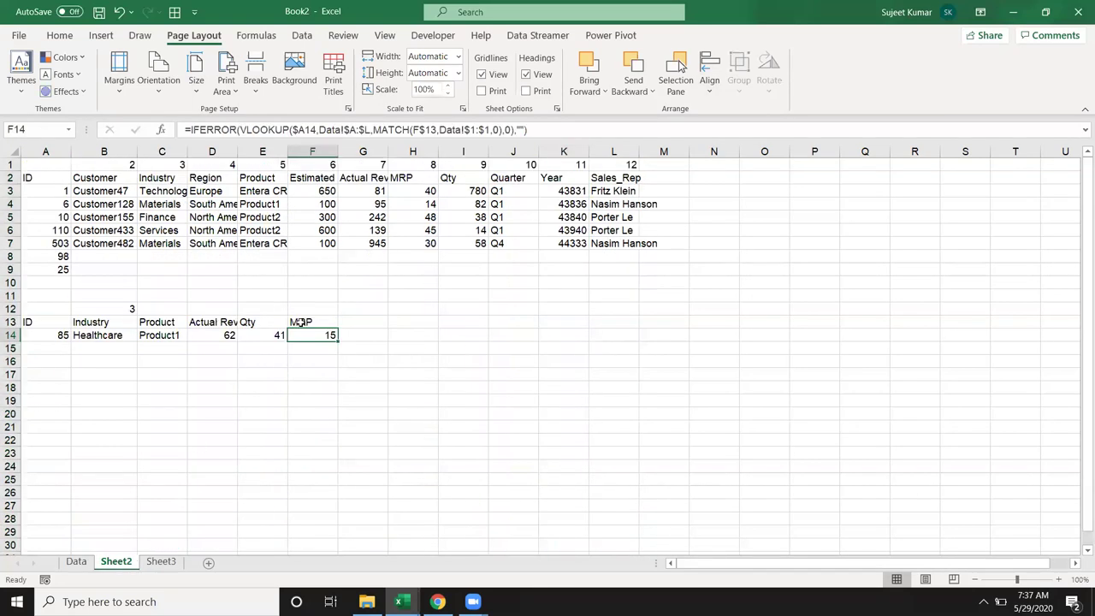
Change the F13 header on Sheet2 from MRP to Date
left_click(301, 320)
type("D")
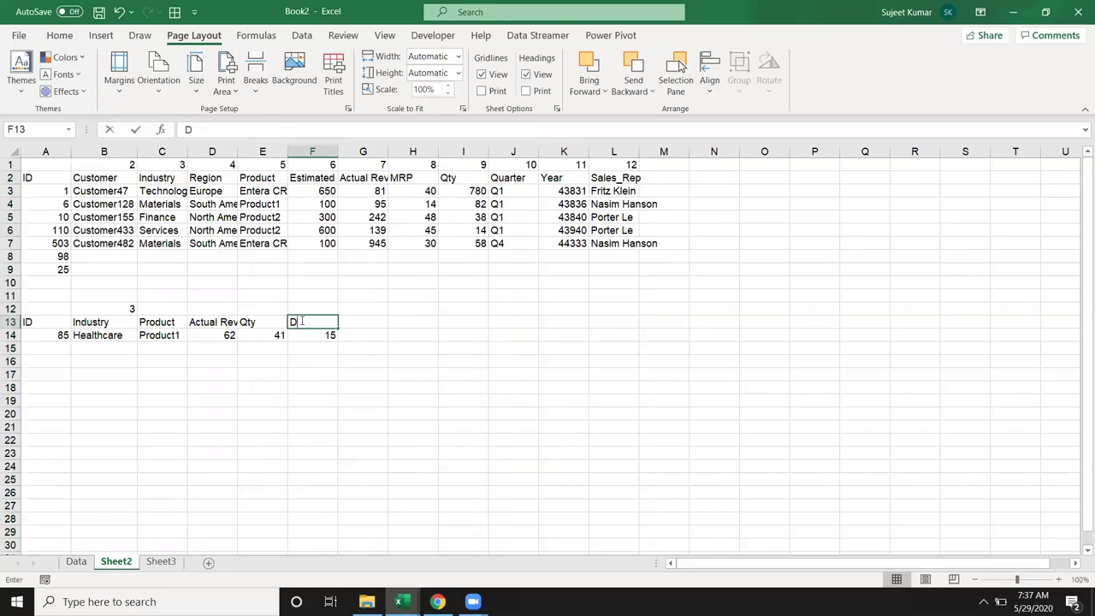
type("ate")
key("Return")
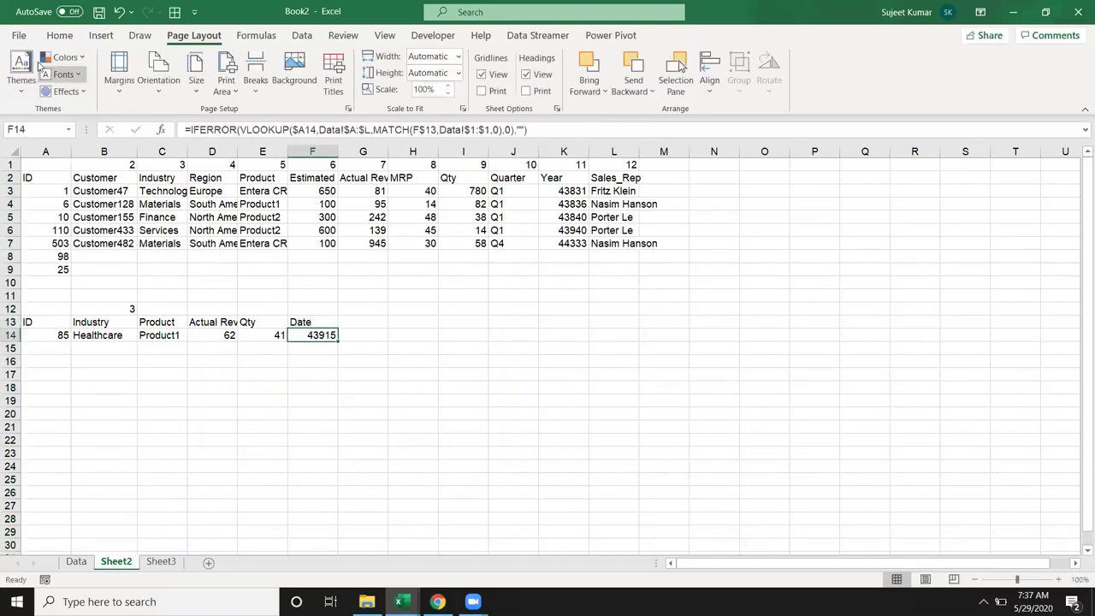
Format the F14 result as a date so it shows 25-Mar-20
left_click(58, 36)
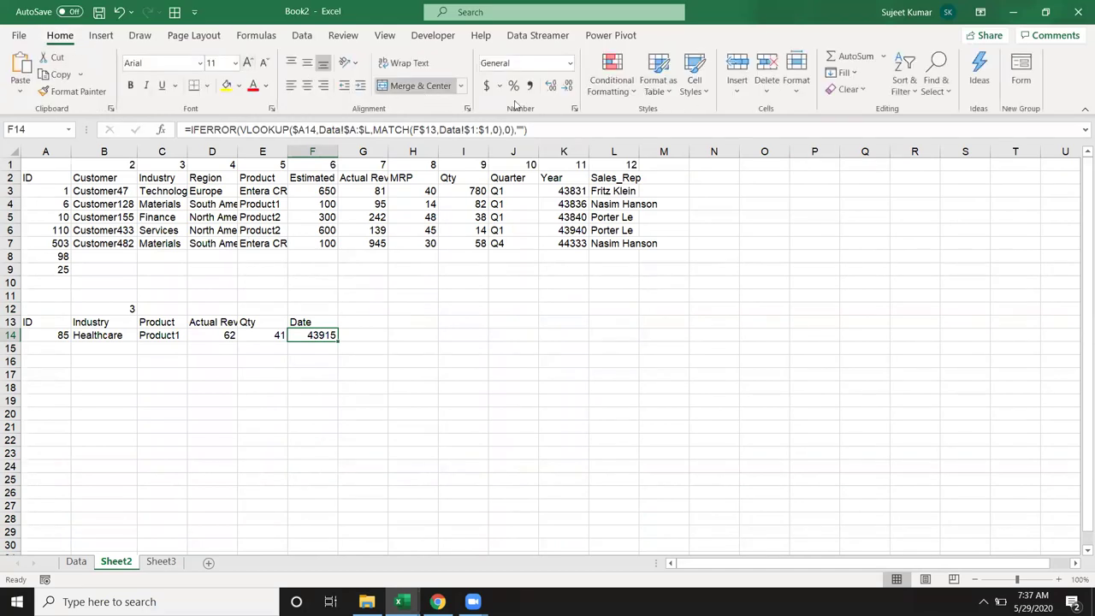
left_click(570, 64)
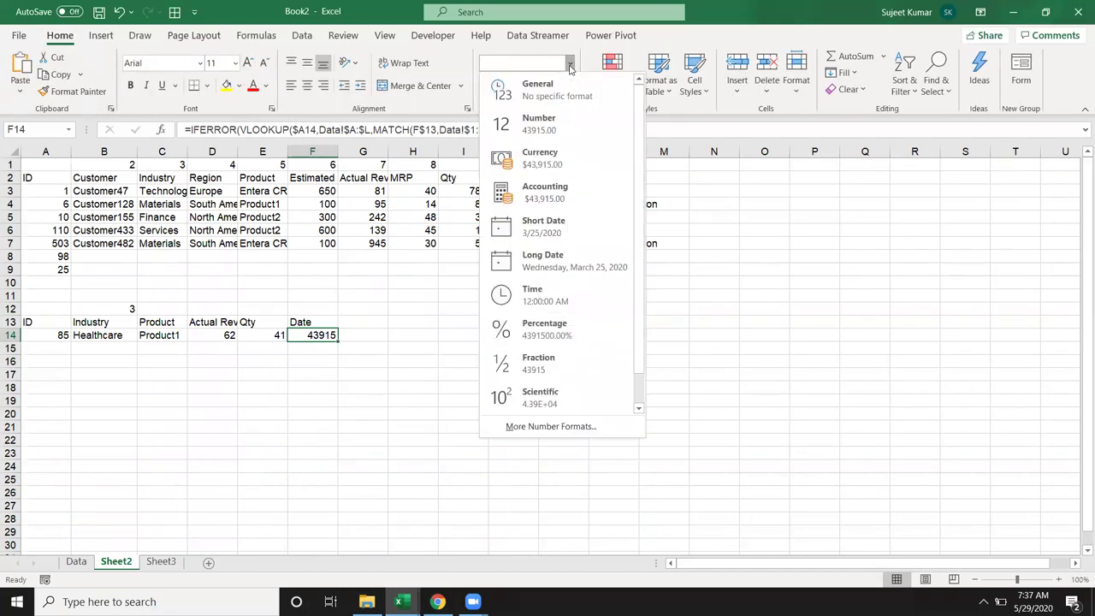
left_click(570, 66)
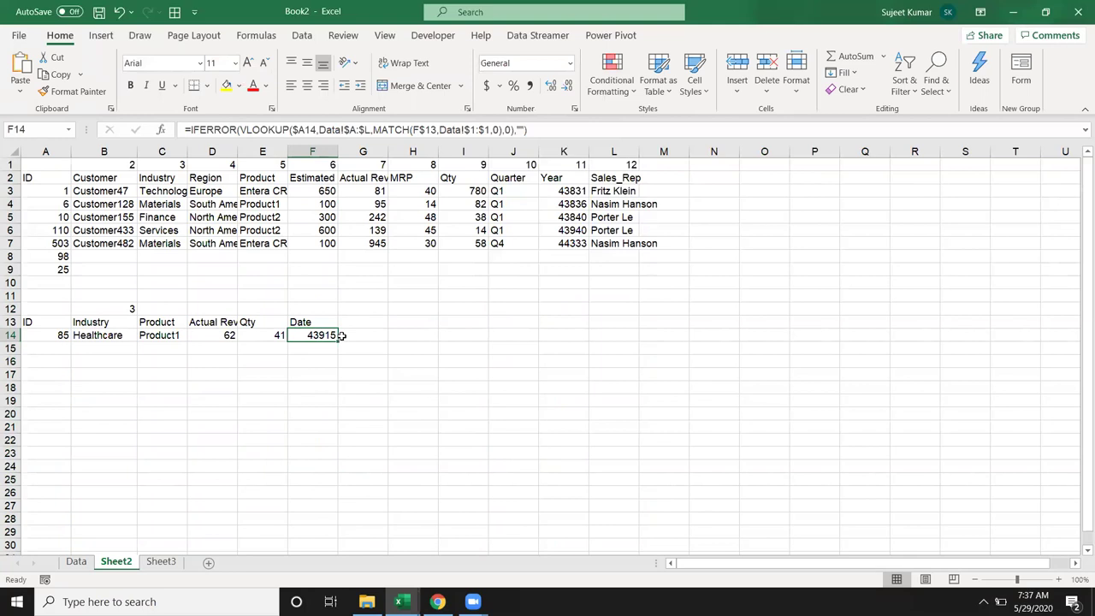
key("ctrl+shift+3")
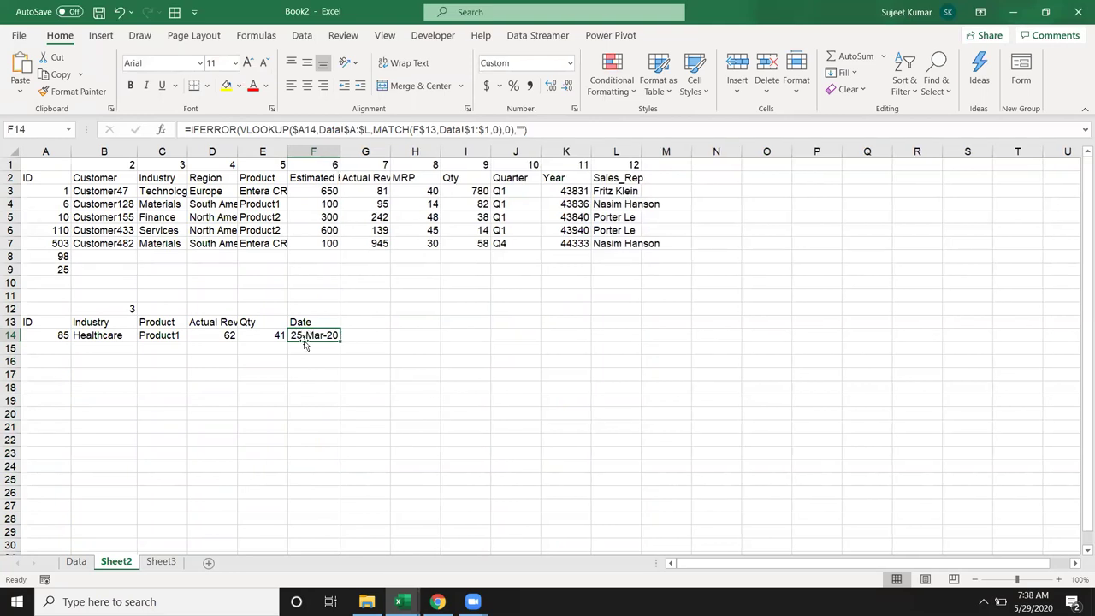
left_click(274, 366)
left_click_drag(110, 323, 285, 323)
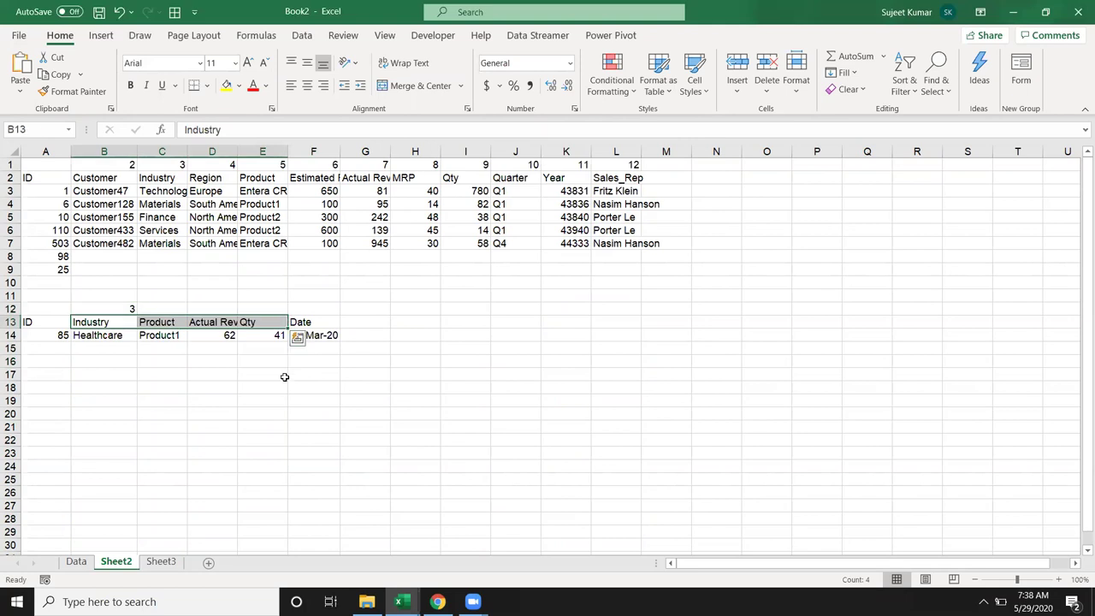
Change the F13 header from Date back to MRP
left_click(282, 374)
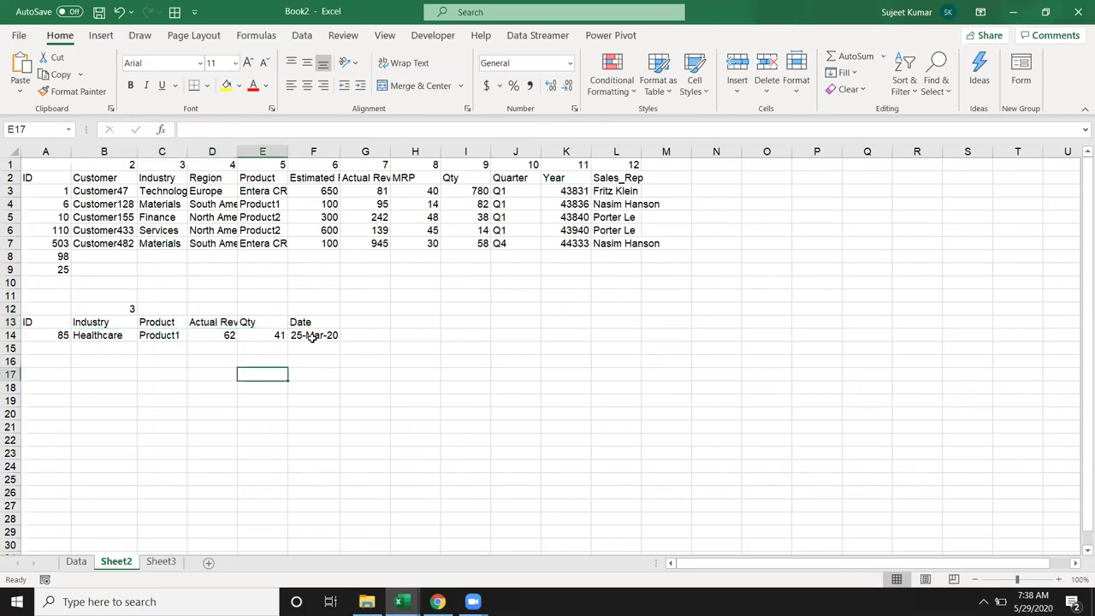
left_click(311, 322)
type("Qt")
key("BackSpace")
key("Escape")
type("MRP")
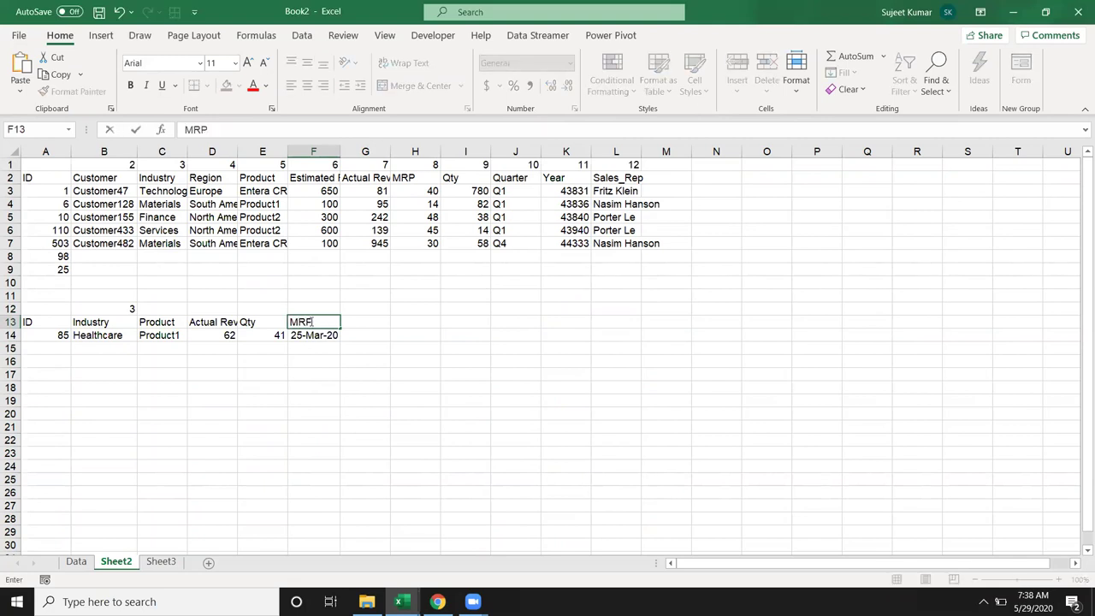
key("Return")
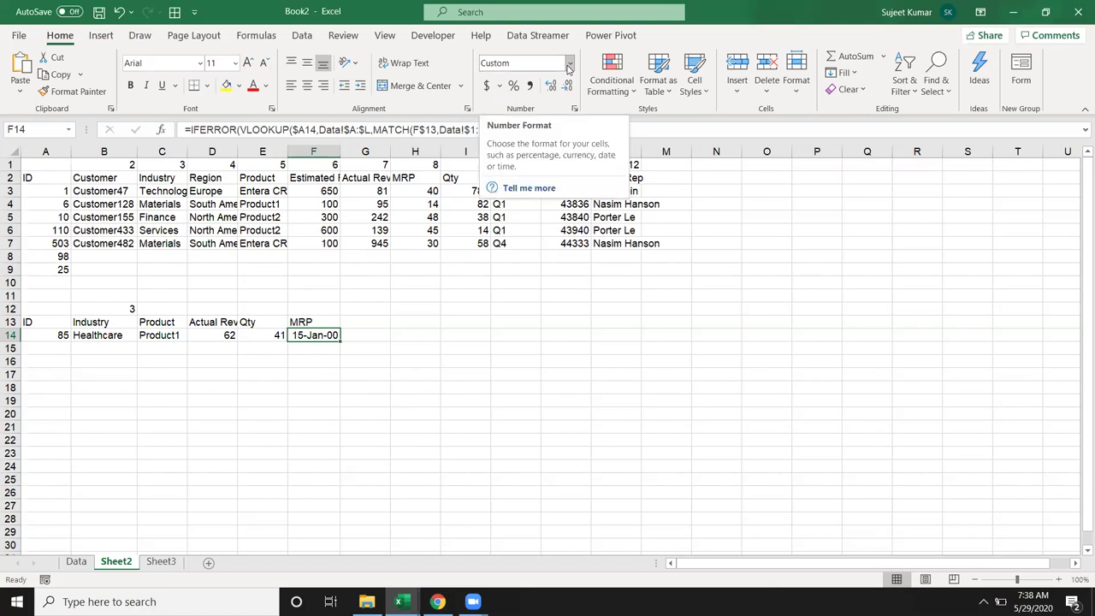
Apply General number format to F14 so it shows 15, then review its formula
left_click(569, 67)
left_click(552, 91)
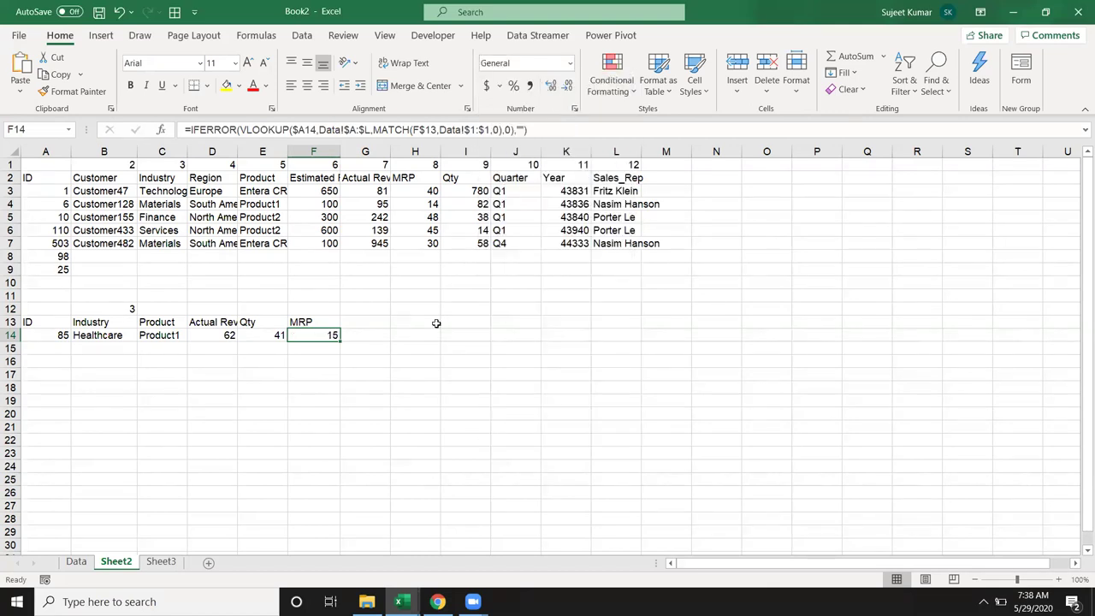
left_click(313, 325)
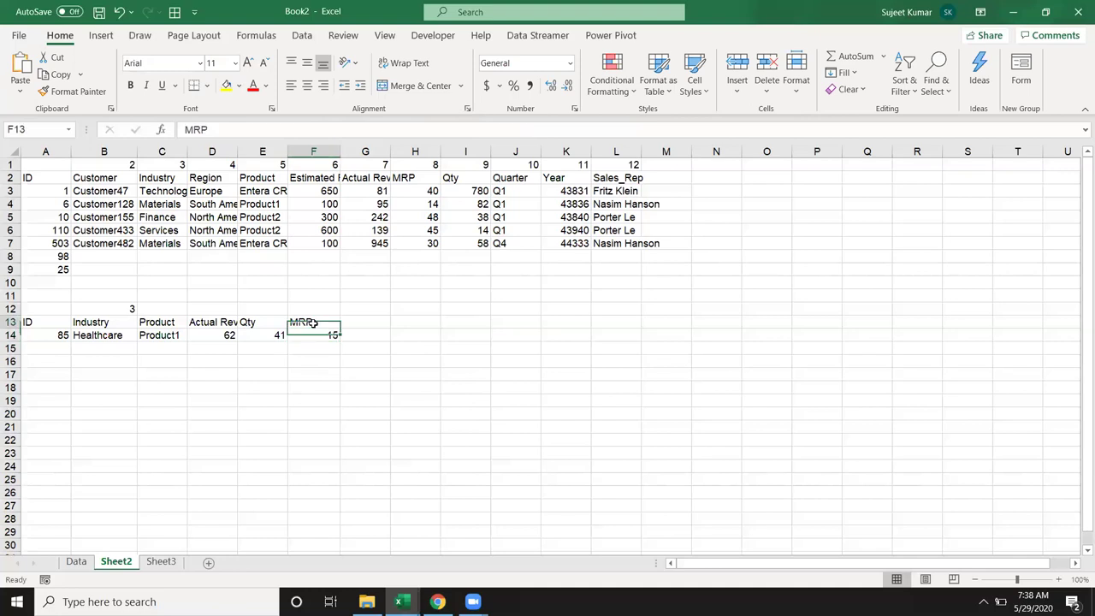
left_click(307, 336)
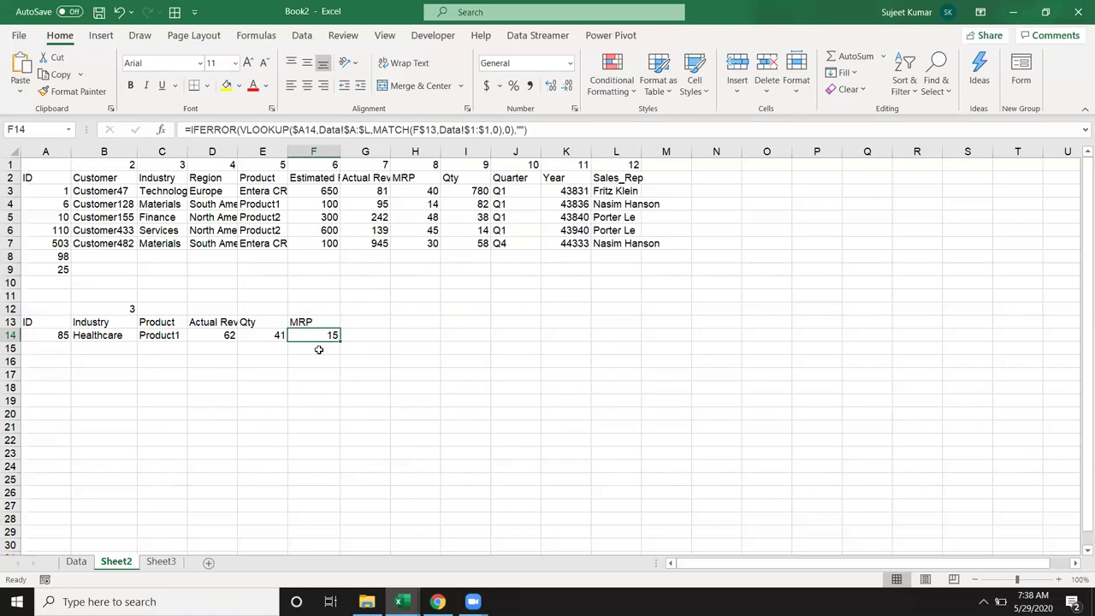
Show the Windows desktop with Windows+D, hiding the Excel workbook
key("super+d")
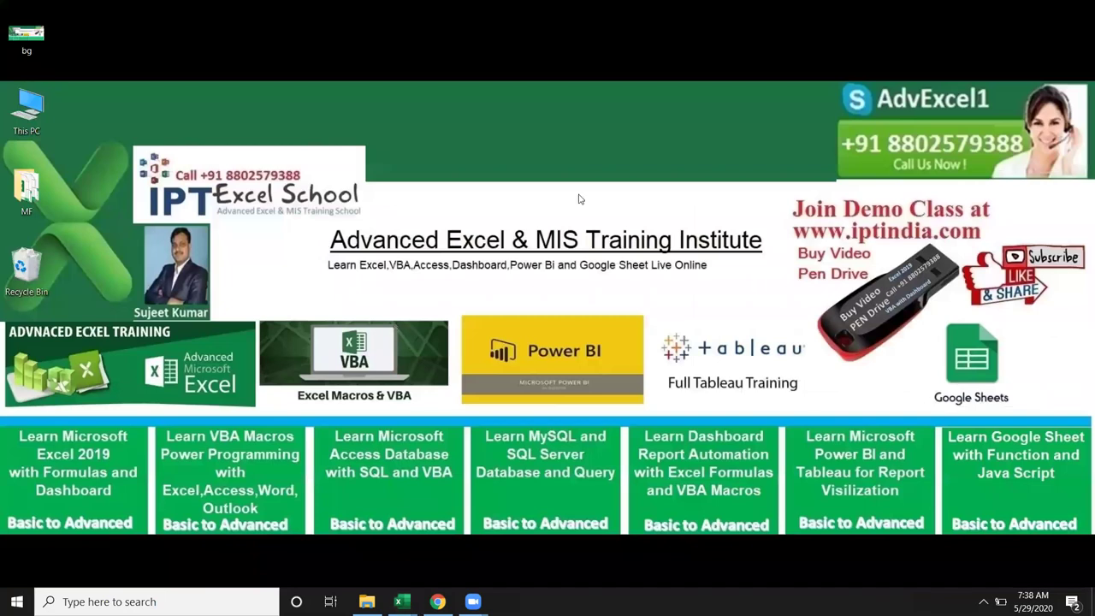